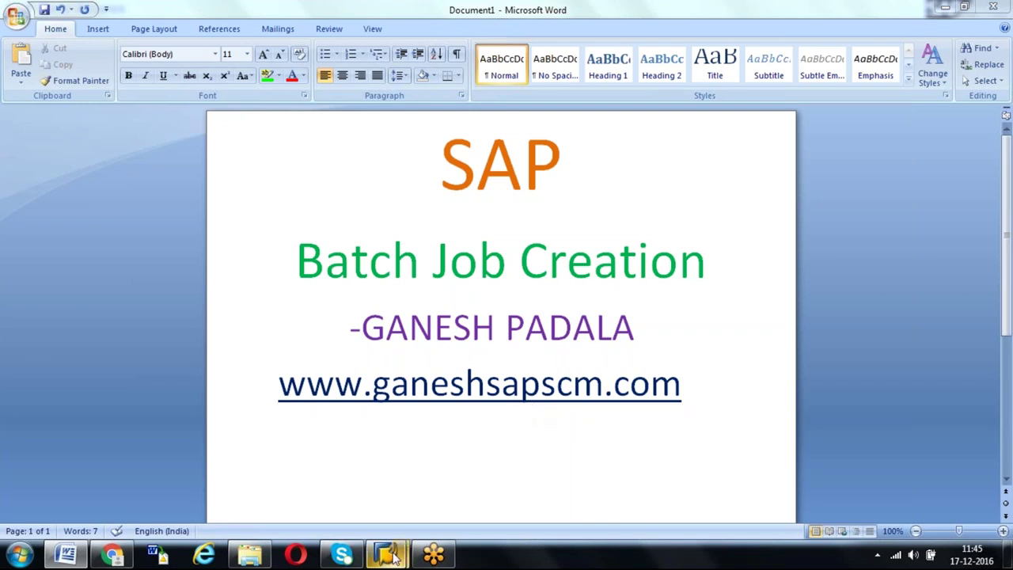
Switch to the SAP session and open transaction SE93 for maintaining transaction codes
mouse_move(395, 556)
click(434, 477)
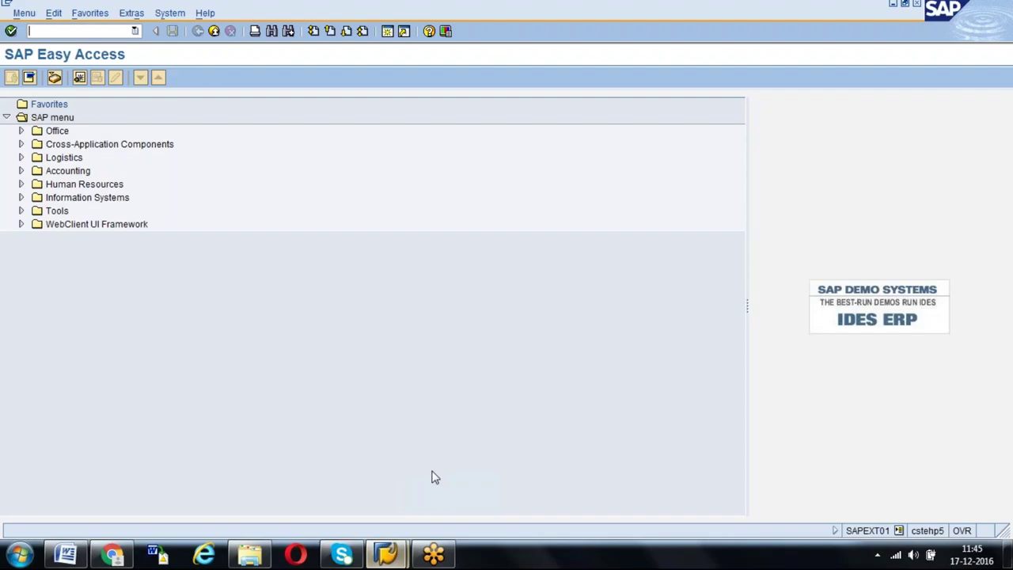
click(84, 31)
text(SE93)
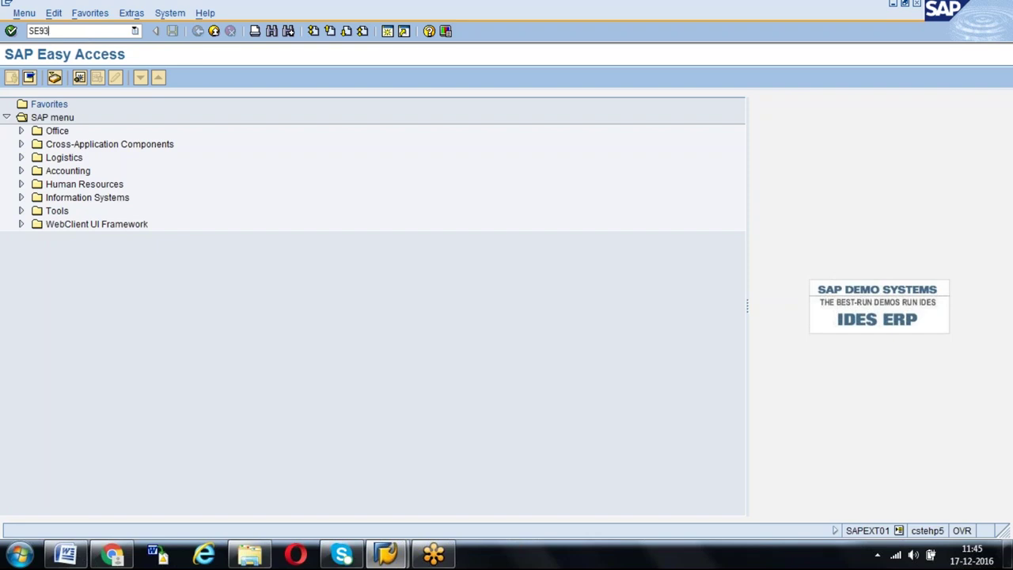
key(Return)
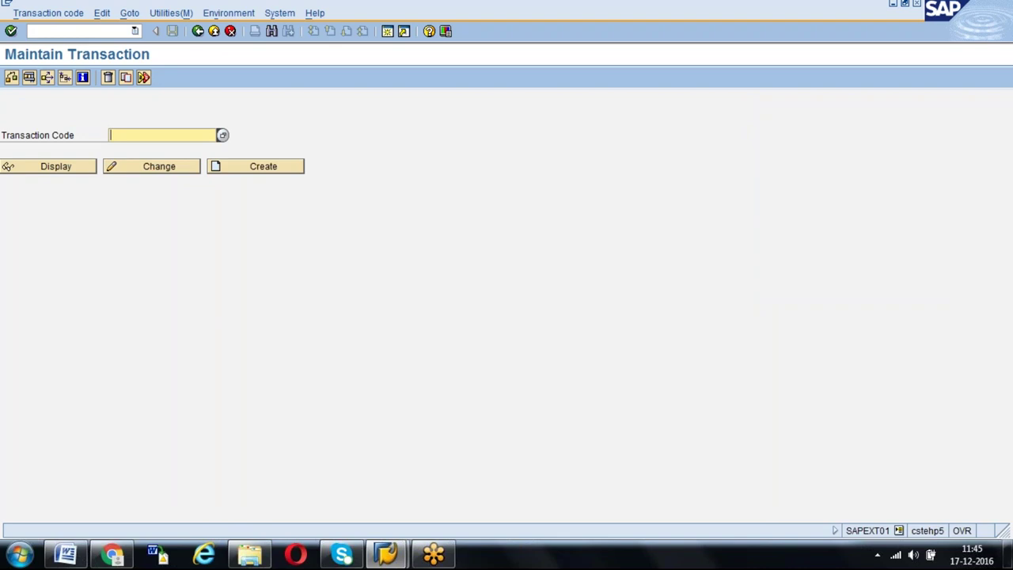
Display the definition of transaction code ME59N and check the program assigned to it
text(ME)
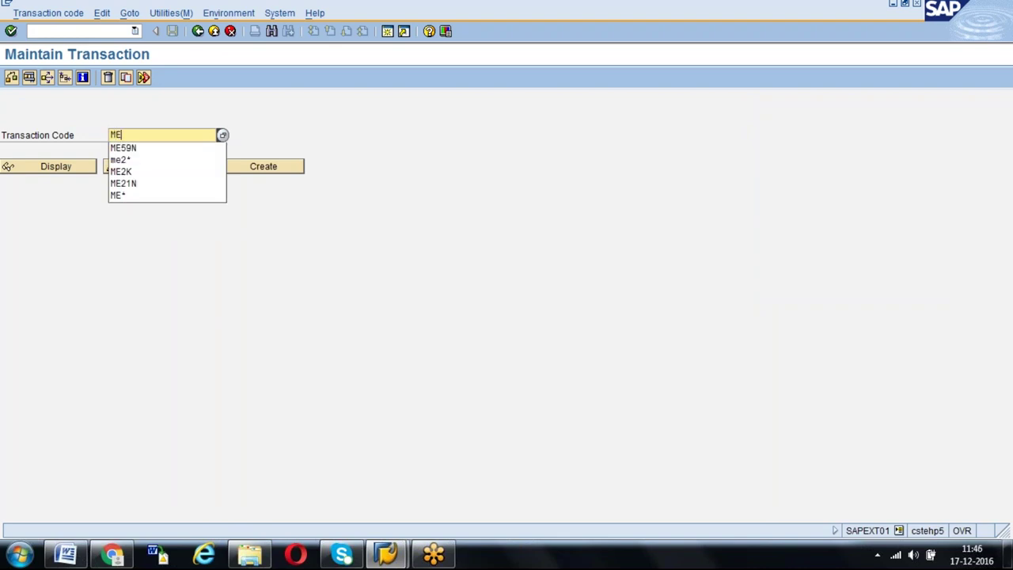
text(59N)
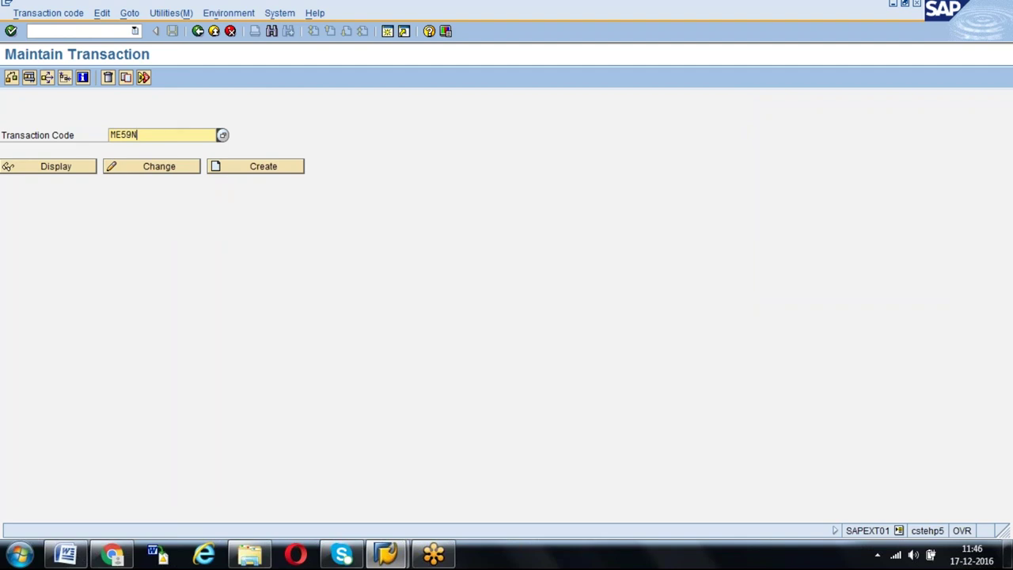
click(48, 170)
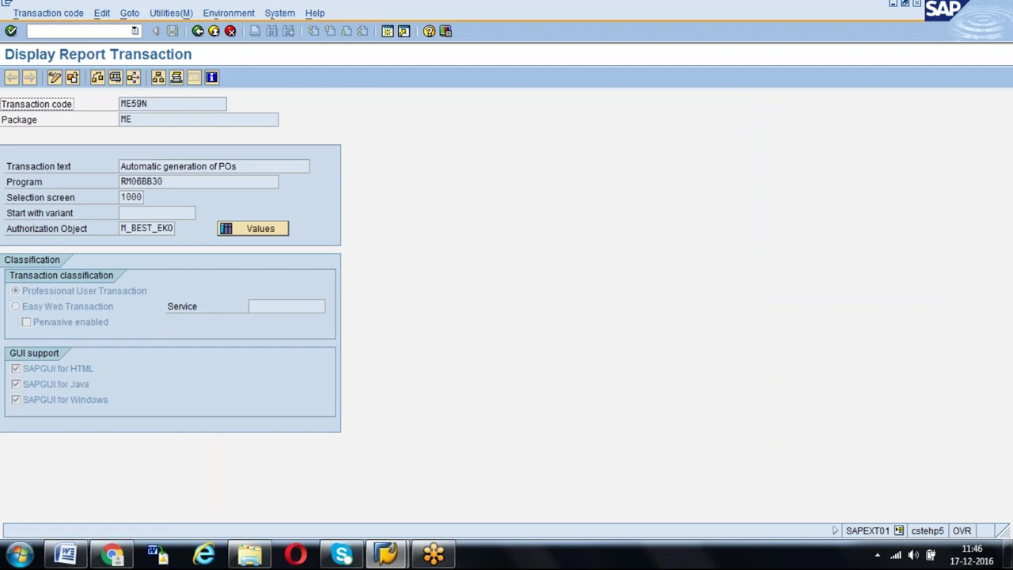
drag(171, 183, 127, 187)
click(183, 185)
Open transaction ME59N for automatic purchase order creation in a new session
click(387, 32)
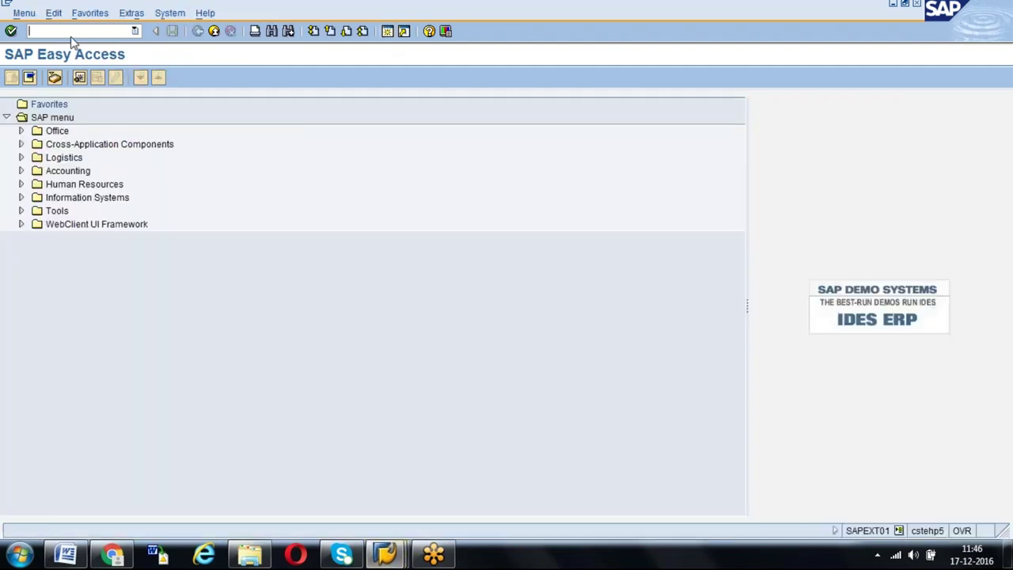
text(ME59N)
key(Return)
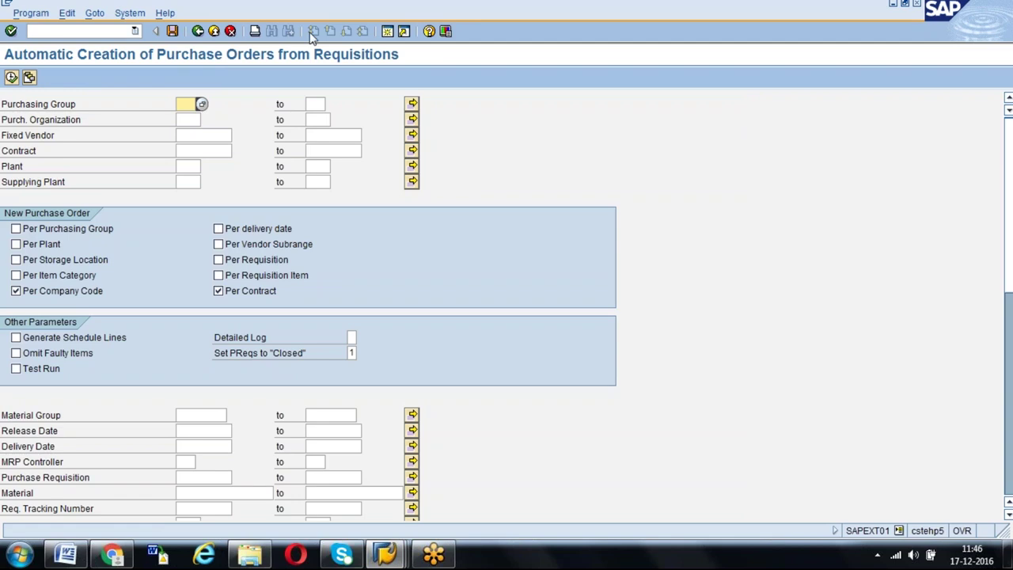
Open transaction SHD0 in a new session and view the transaction variant fields for ME59N
click(387, 31)
text(SHD0)
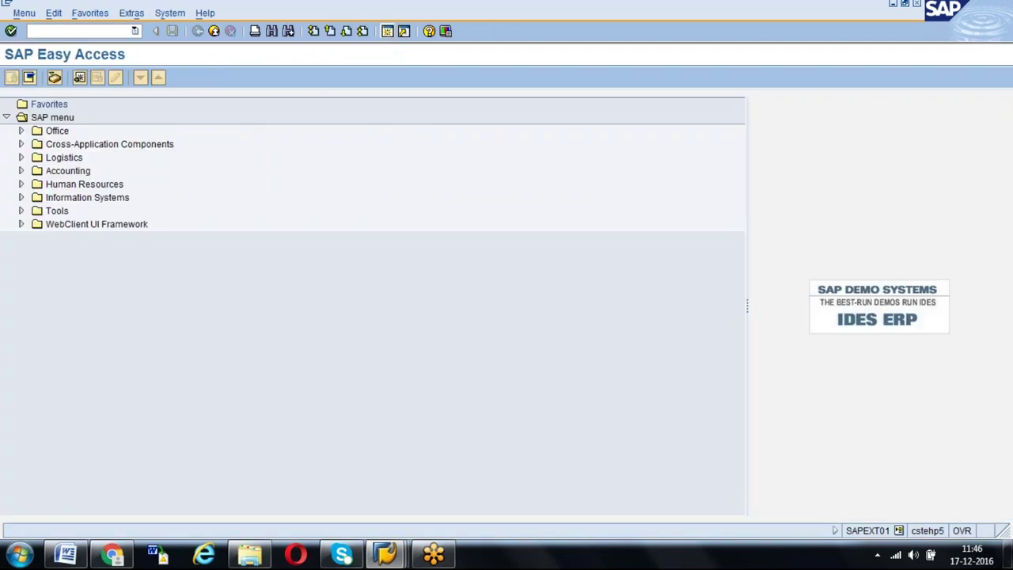
key(Return)
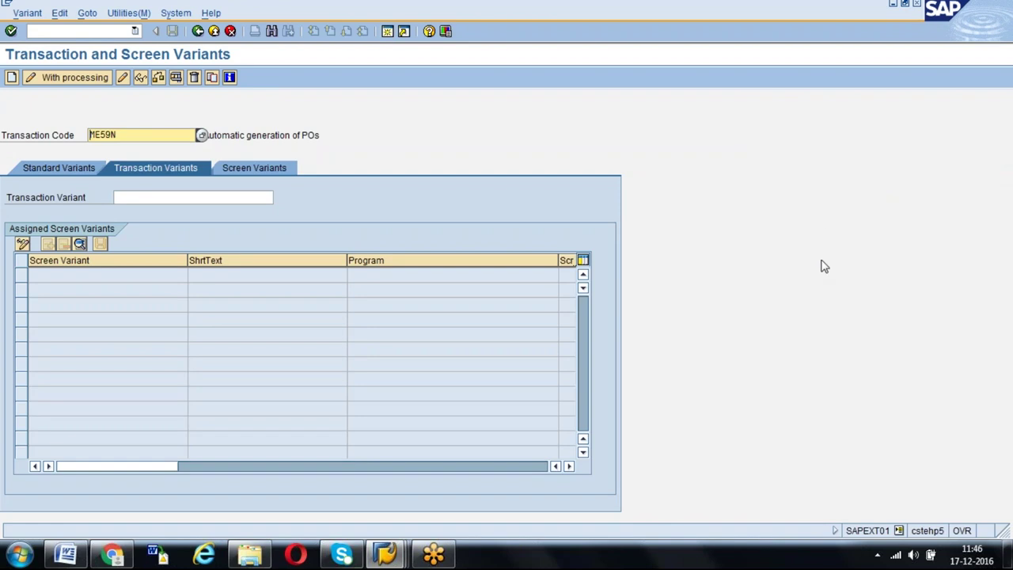
click(158, 198)
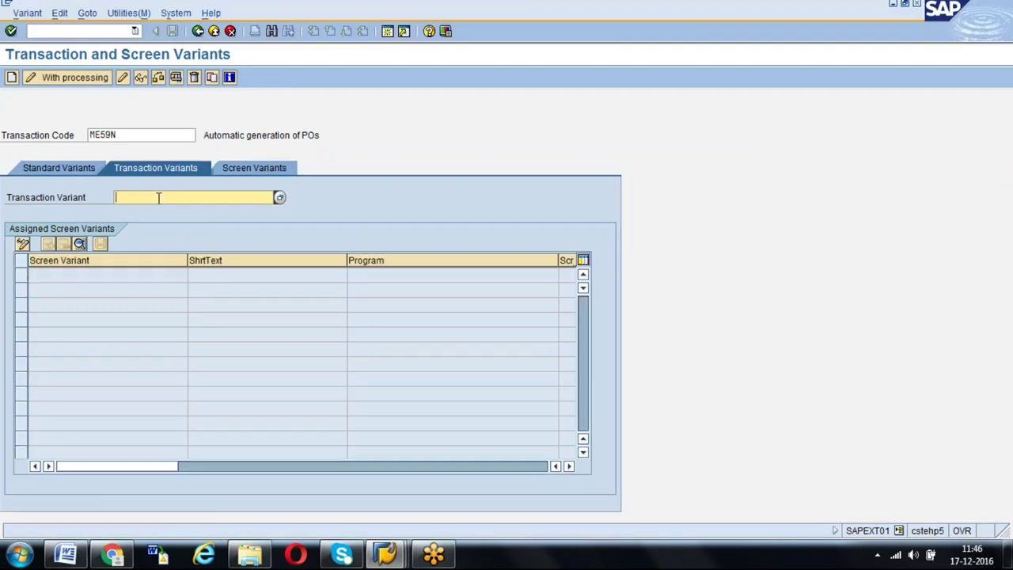
click(135, 134)
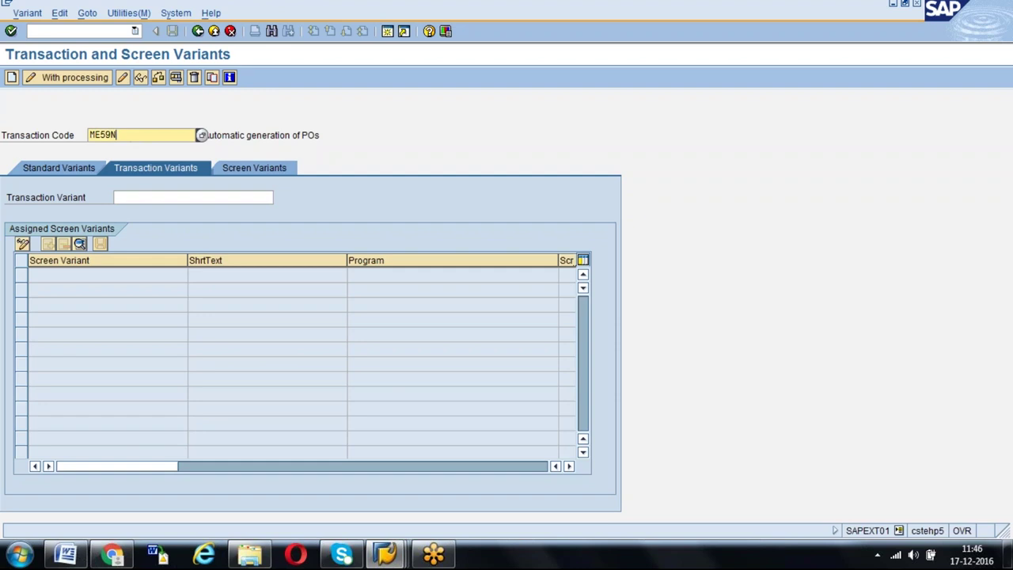
Return to the ME59N session, set the plant to GKP1 and group new purchase orders per plant
click(394, 555)
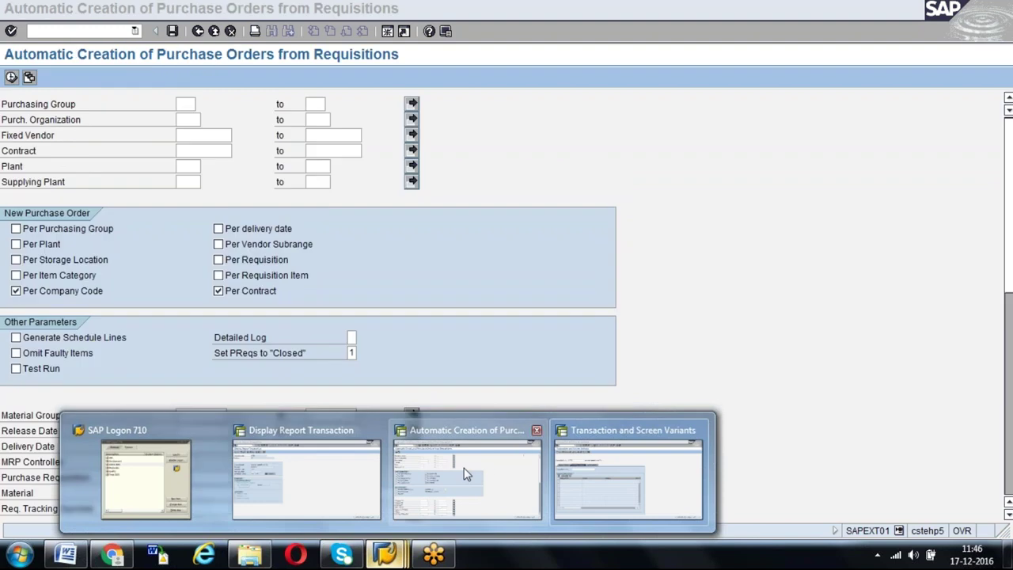
click(464, 474)
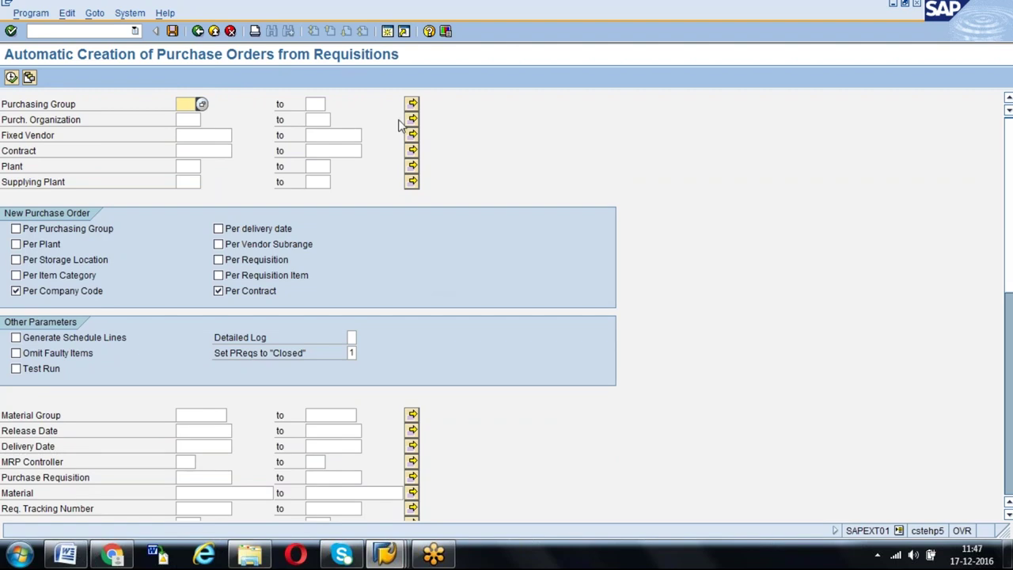
click(186, 119)
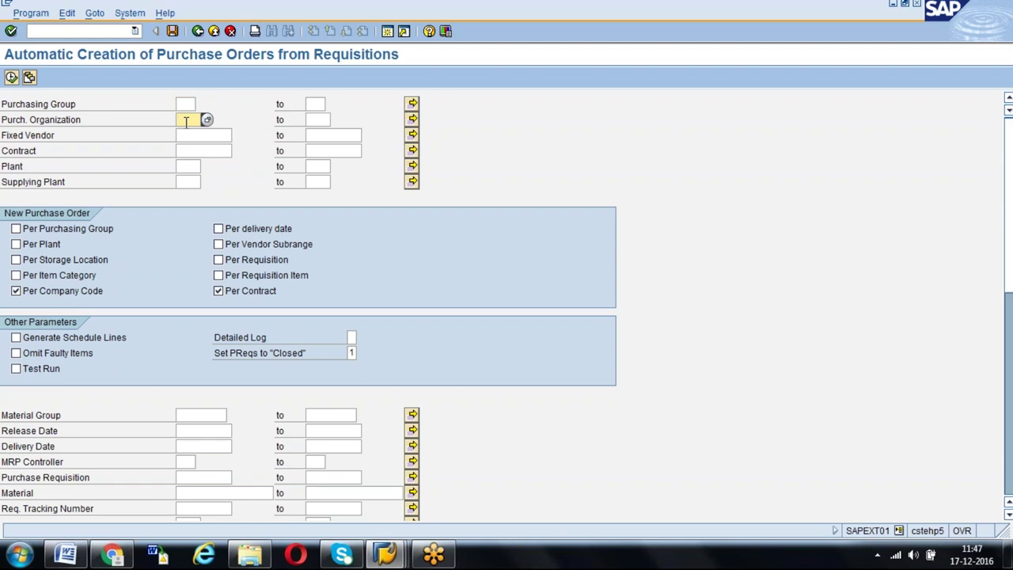
click(186, 165)
text(GKP1)
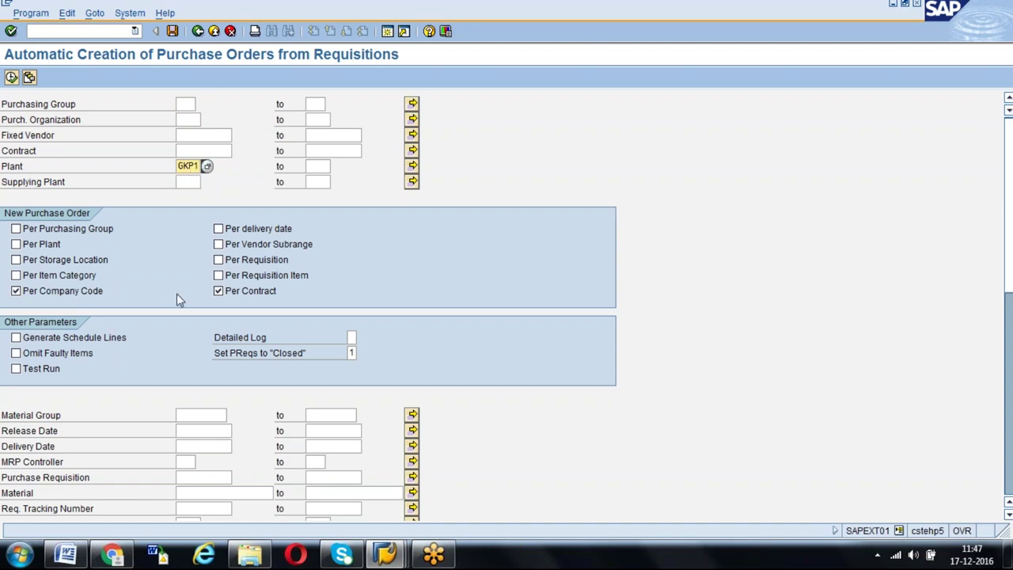
click(17, 245)
click(17, 246)
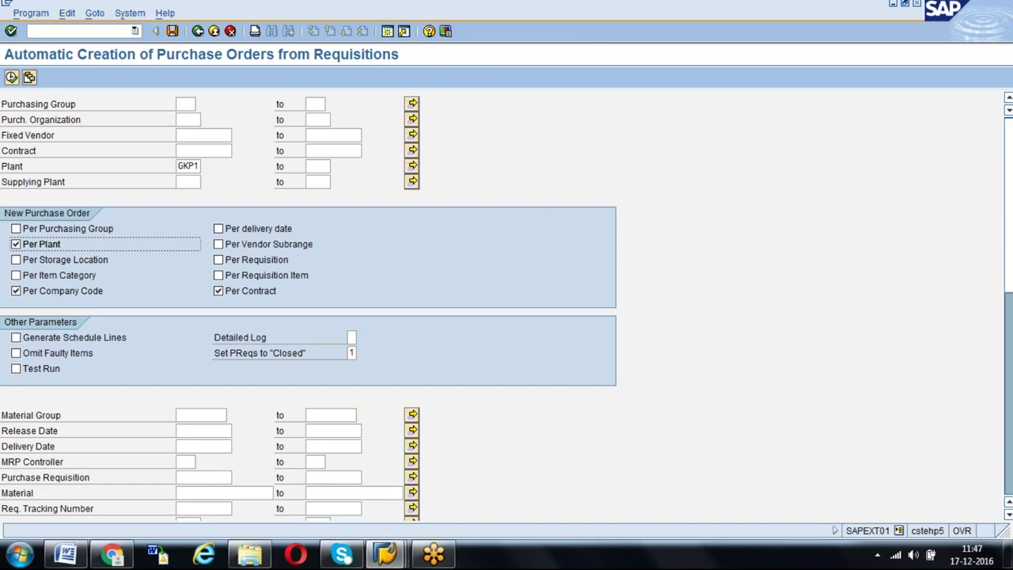
click(183, 167)
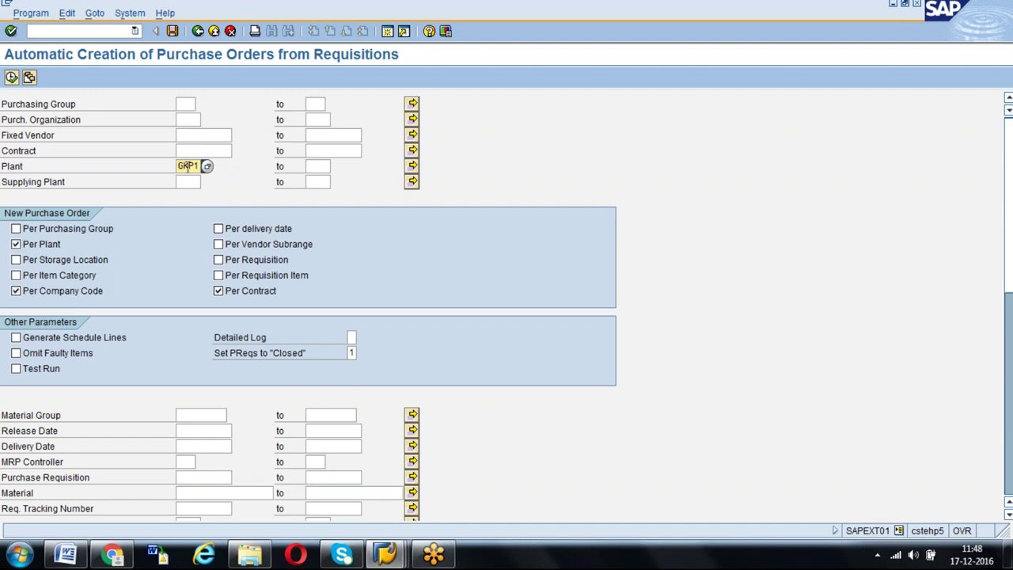
Save the ME59N selections as variant GKP1VARIANT with the description "Variant for GKP1 Auto PO"
click(173, 31)
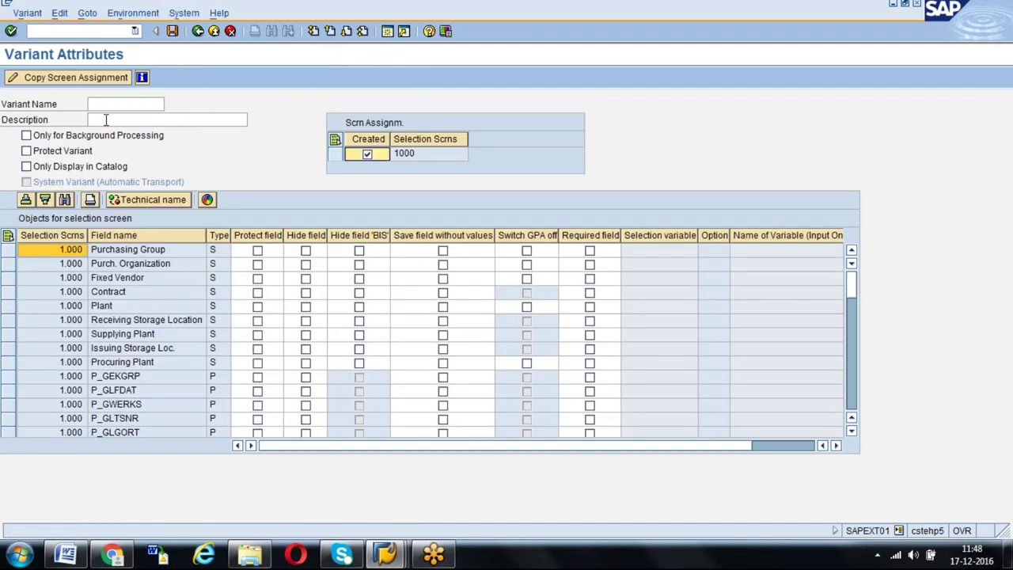
click(113, 108)
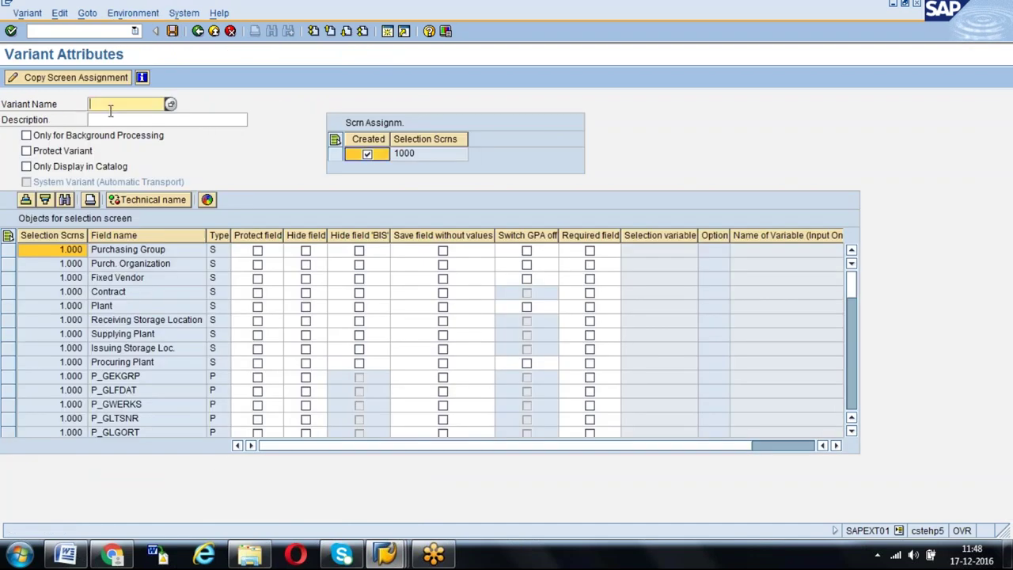
text(GKP1VARIANT)
click(90, 119)
text(Variant for GKP1)
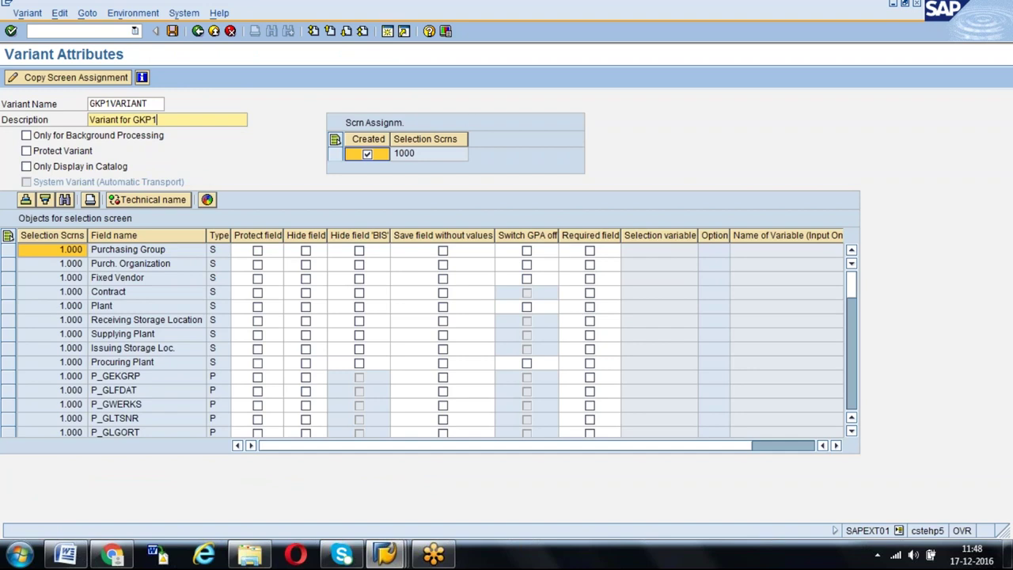
text( Auto PO)
key(Return)
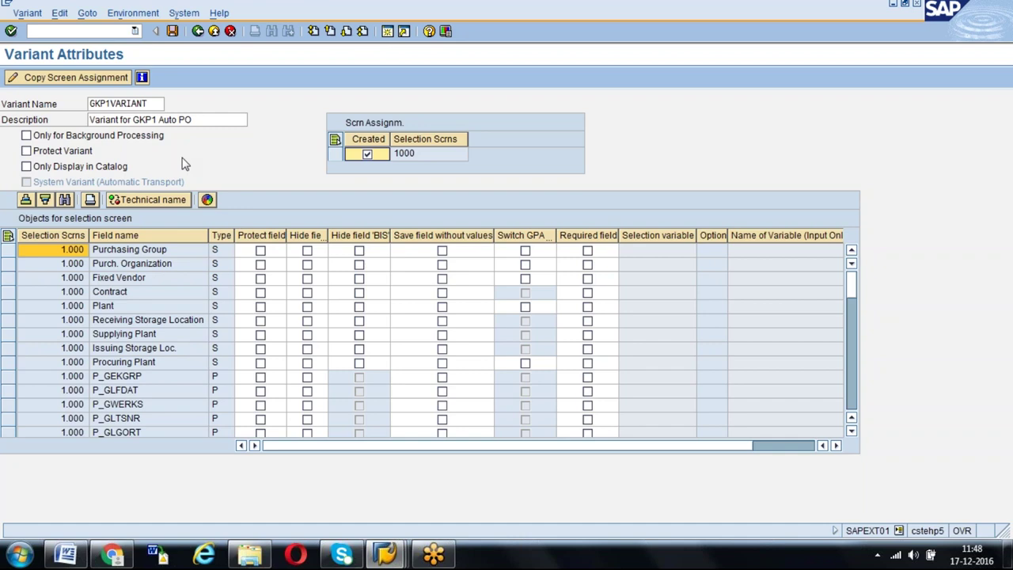
click(172, 31)
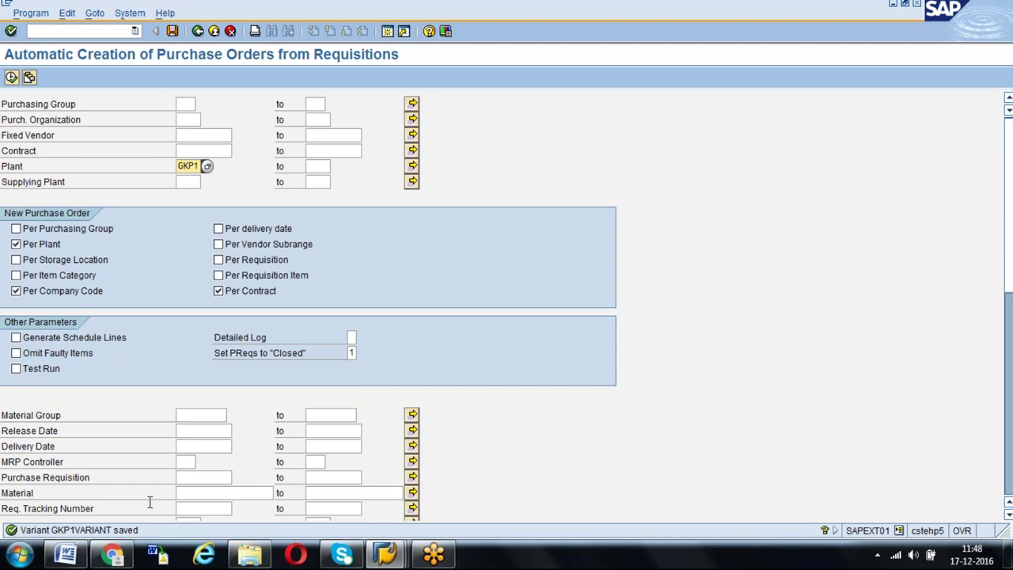
Open the warehouse stock report MB52 in a new session
click(388, 33)
text(mb)
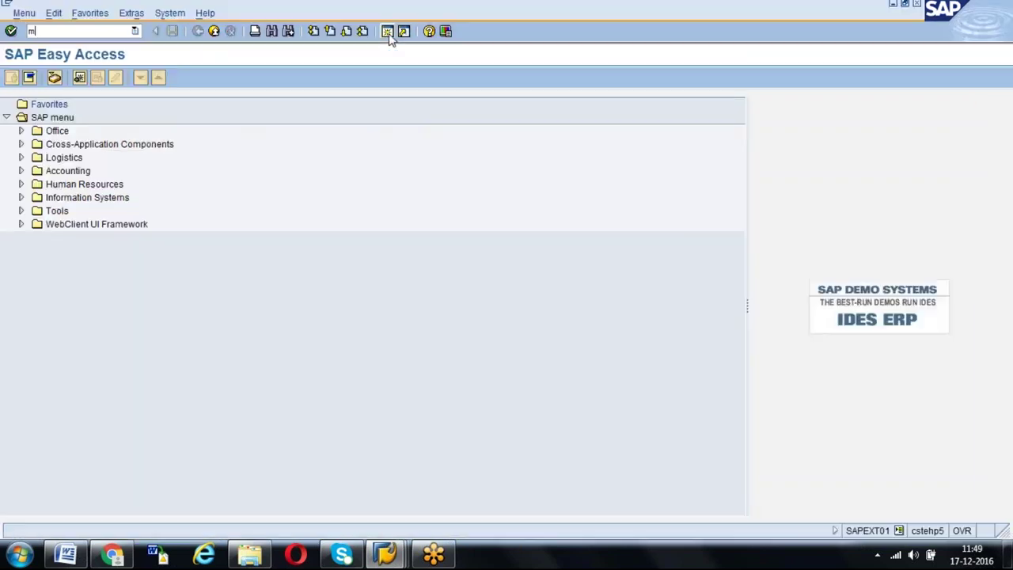
text(52)
key(Return)
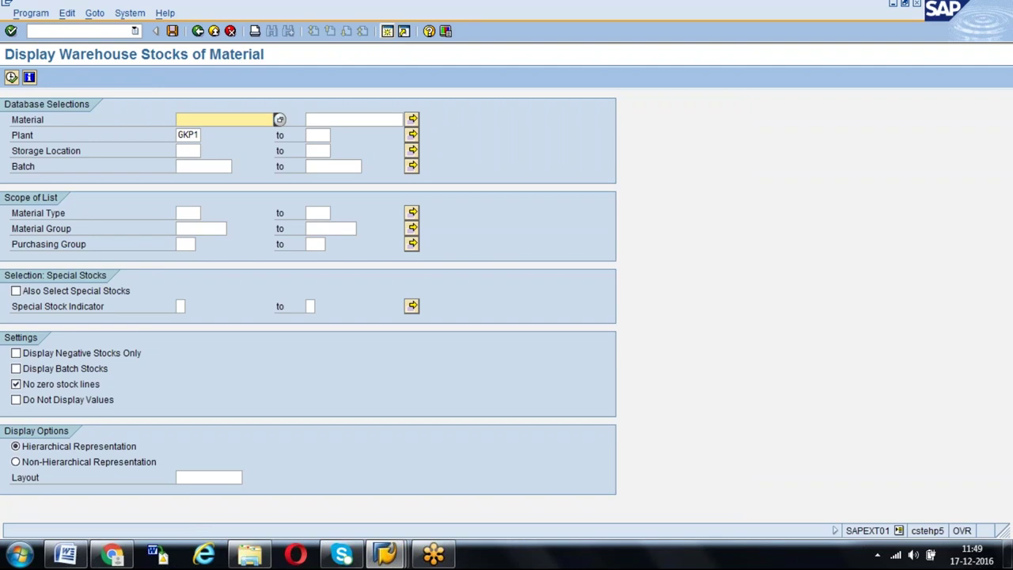
click(182, 150)
text(00)
key(BackSpace)
key(BackSpace)
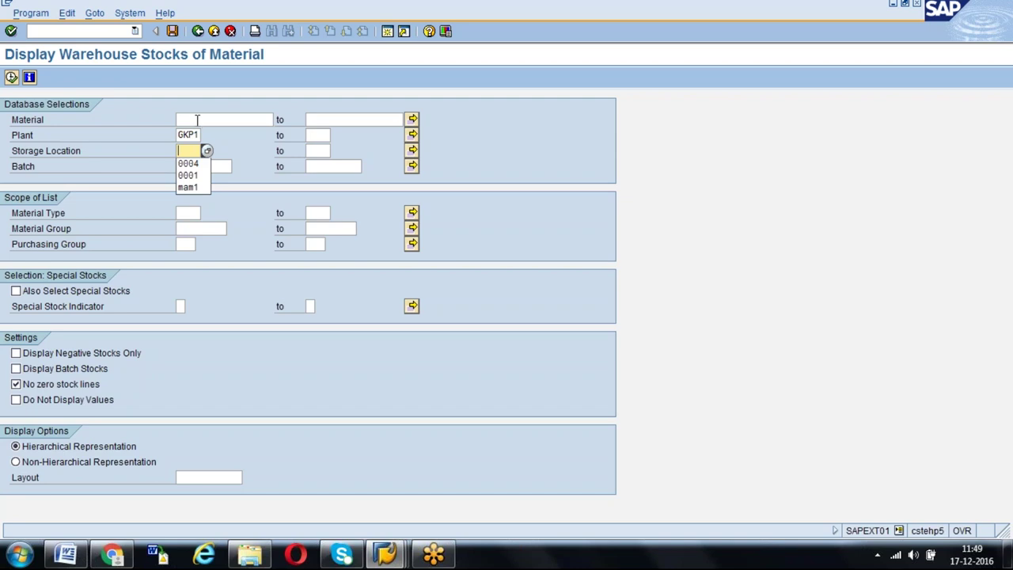
click(197, 120)
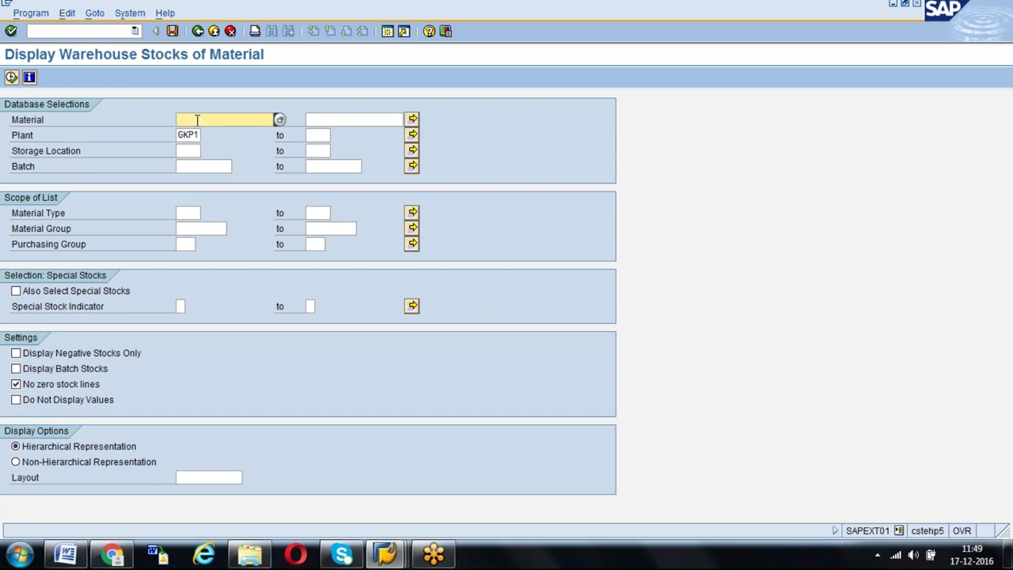
click(15, 384)
click(16, 384)
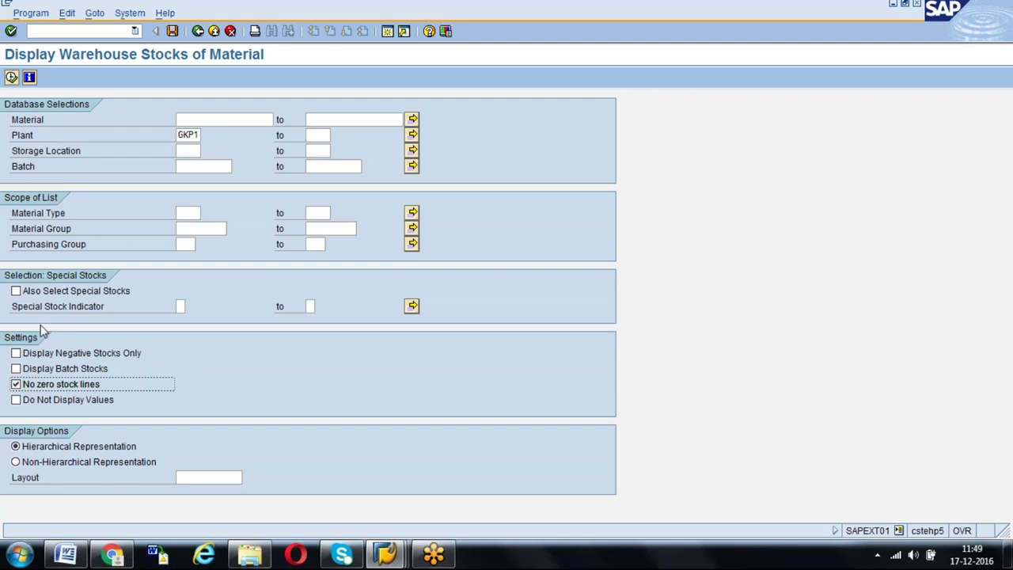
Include special stocks and batch stocks in the warehouse stock selection for plant GKP1
click(16, 291)
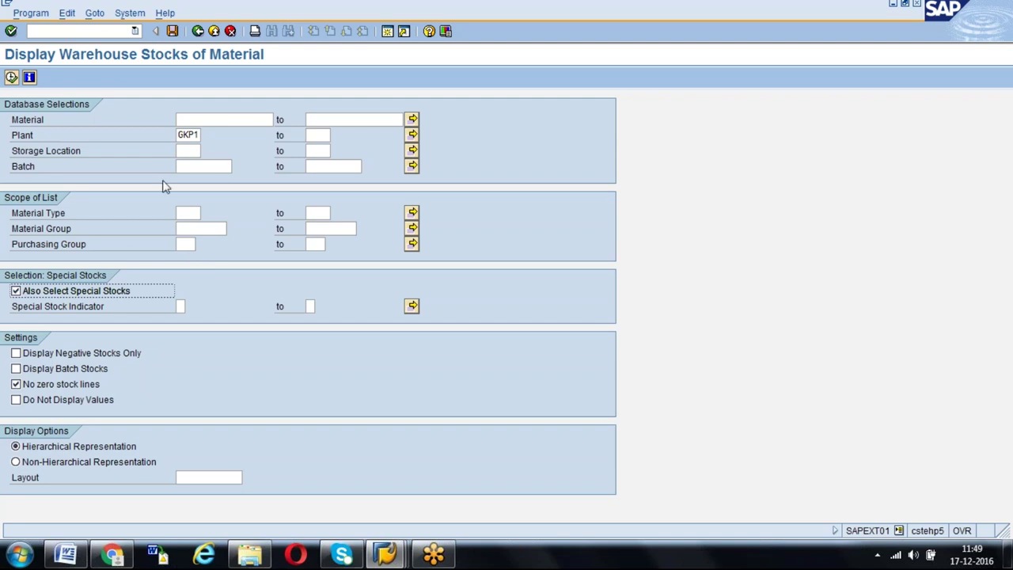
click(194, 136)
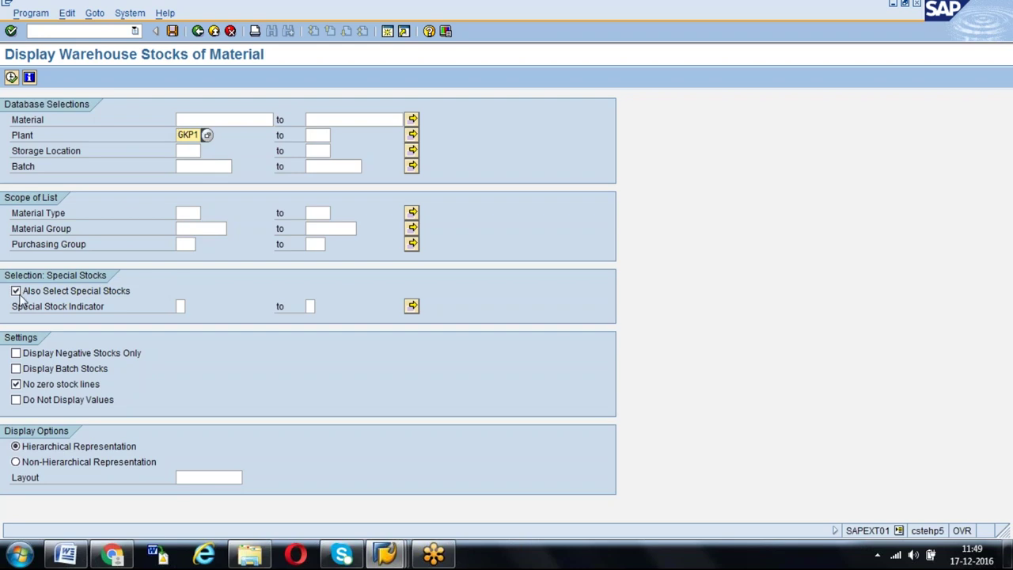
click(16, 368)
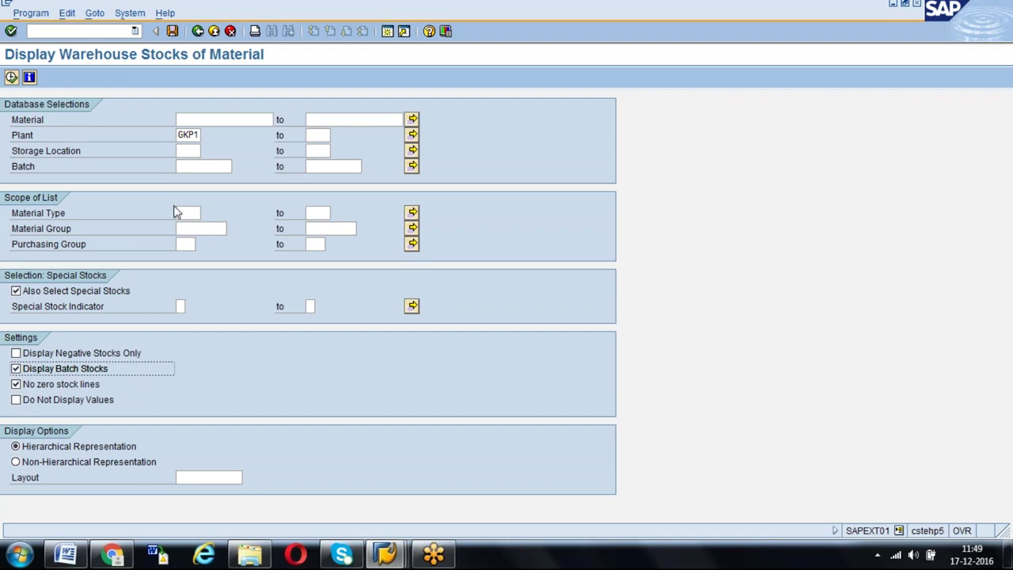
Save the MB52 selections as variant GKP1BV with the description "Variant for GKP1 Stock" and check the variant directory
click(171, 31)
click(125, 106)
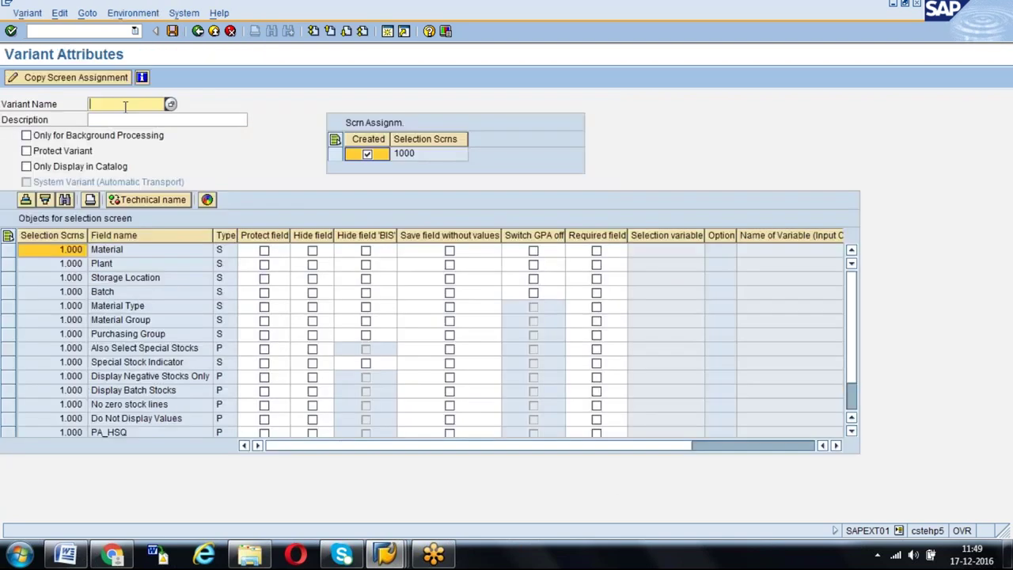
text(GKP1)
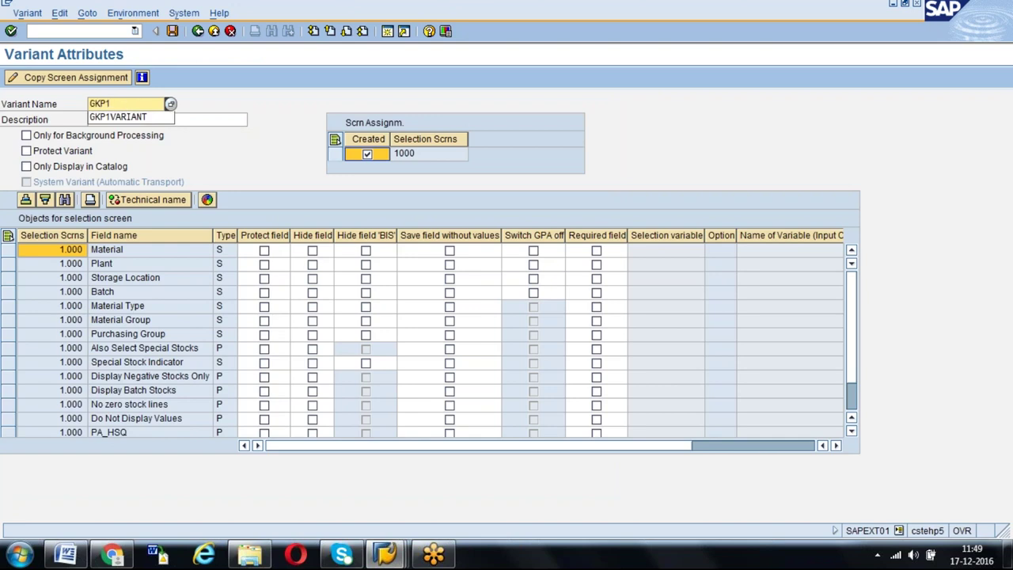
text(BV)
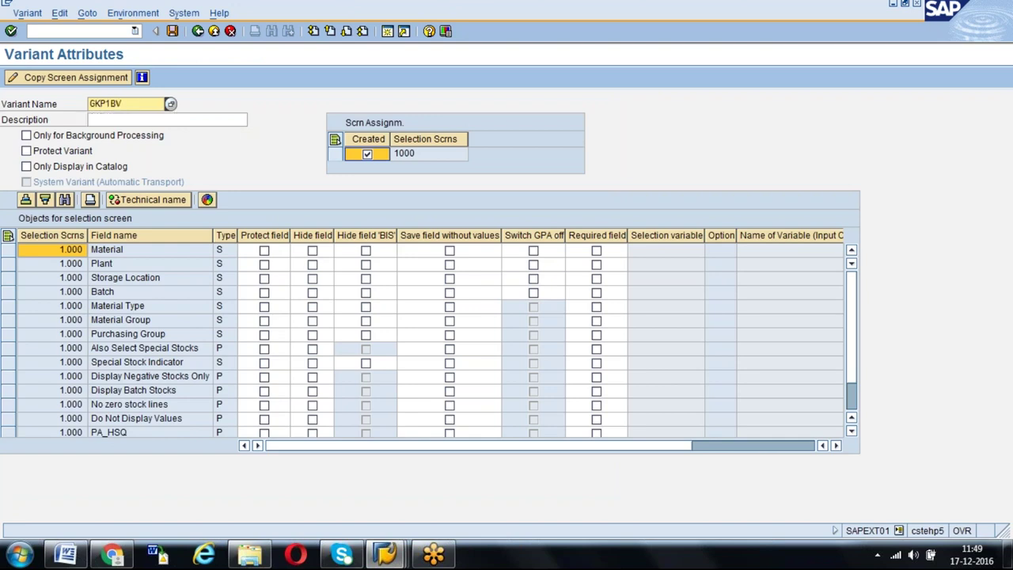
click(159, 120)
text(Var)
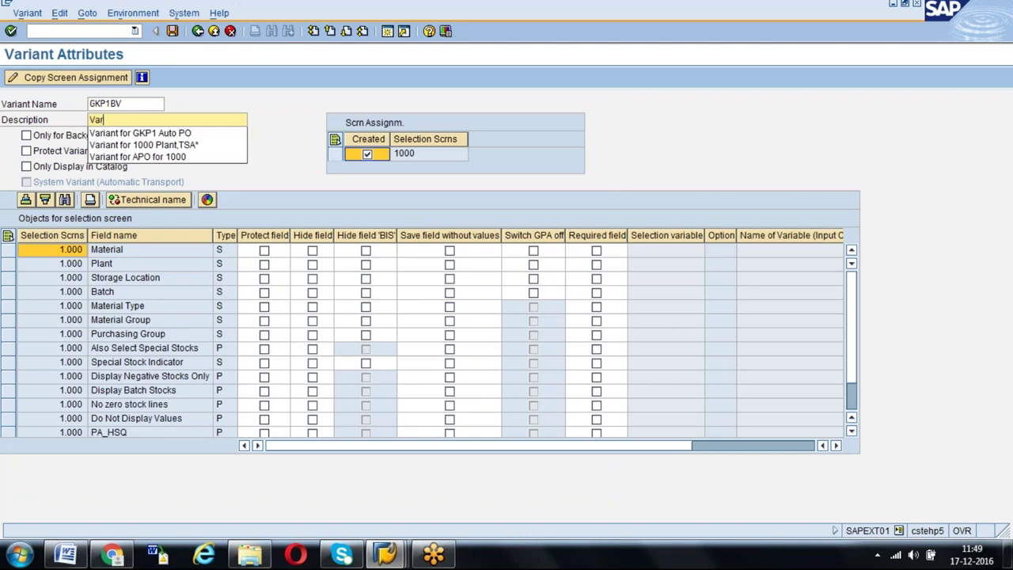
text(iant for G)
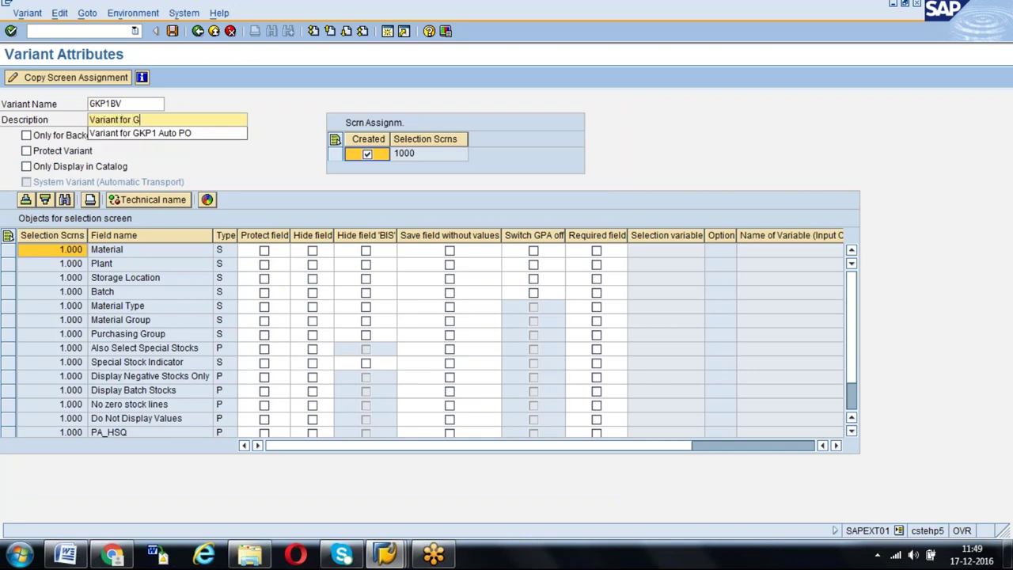
text(KP1 Stock)
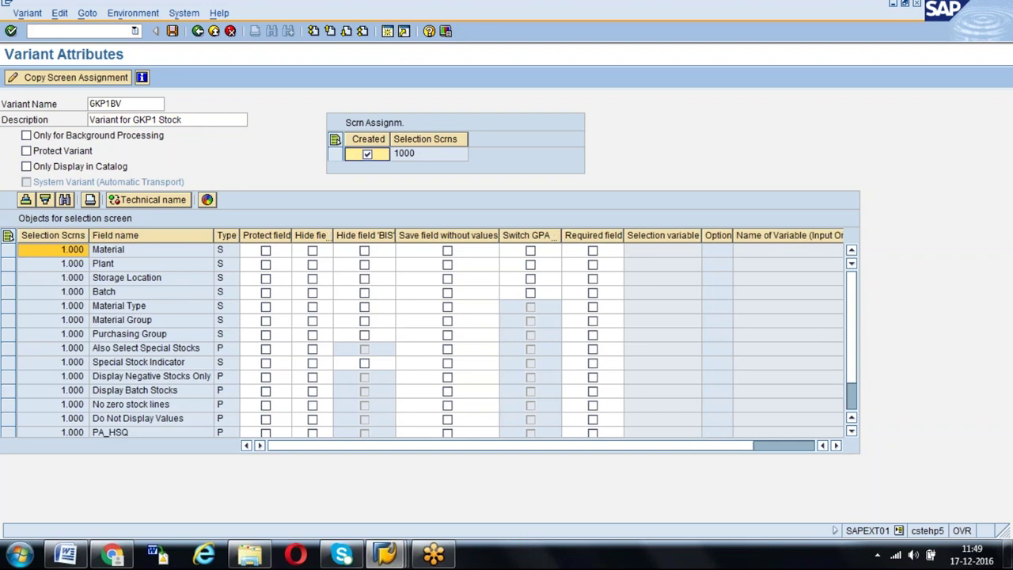
click(171, 31)
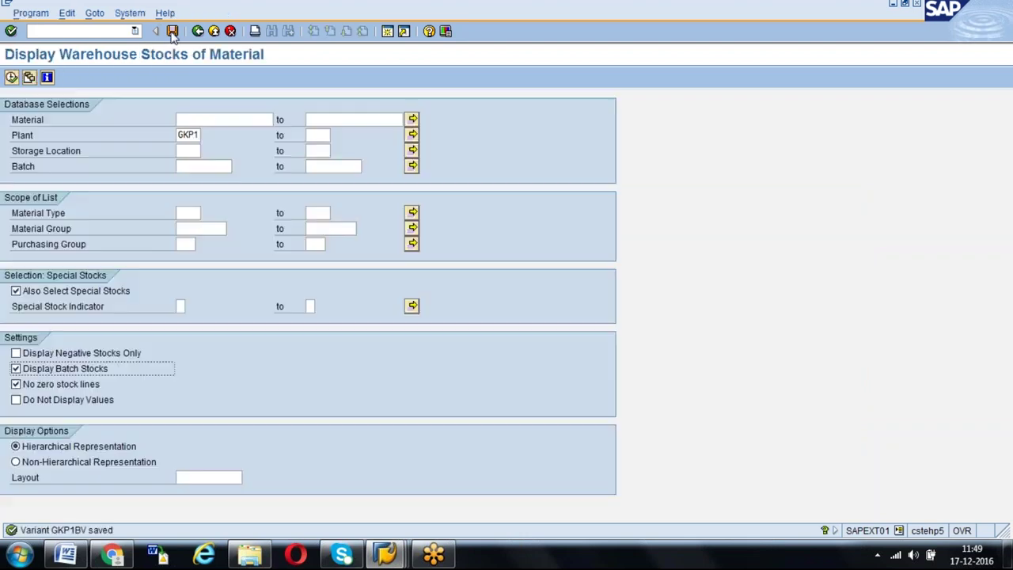
click(29, 77)
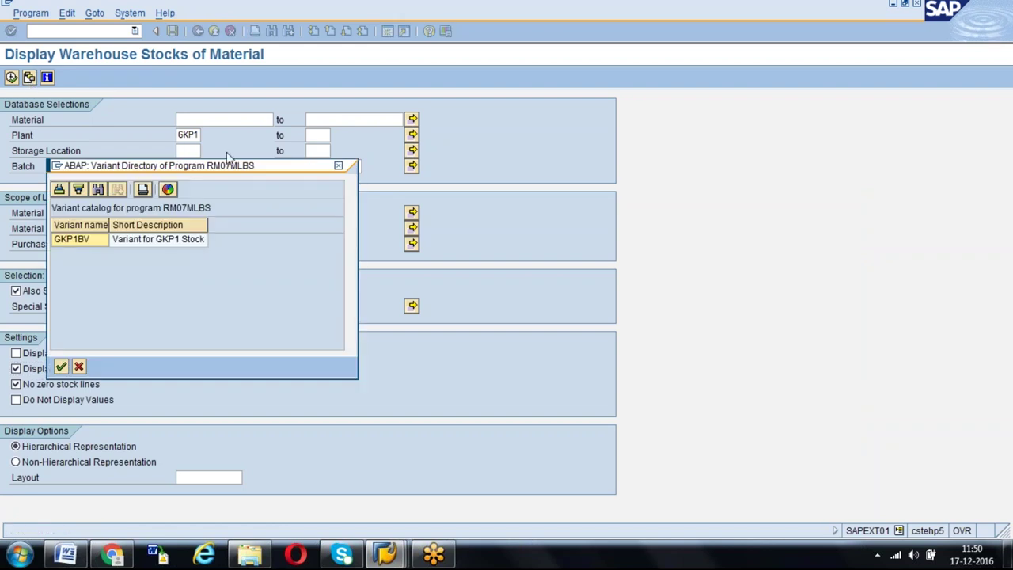
click(340, 165)
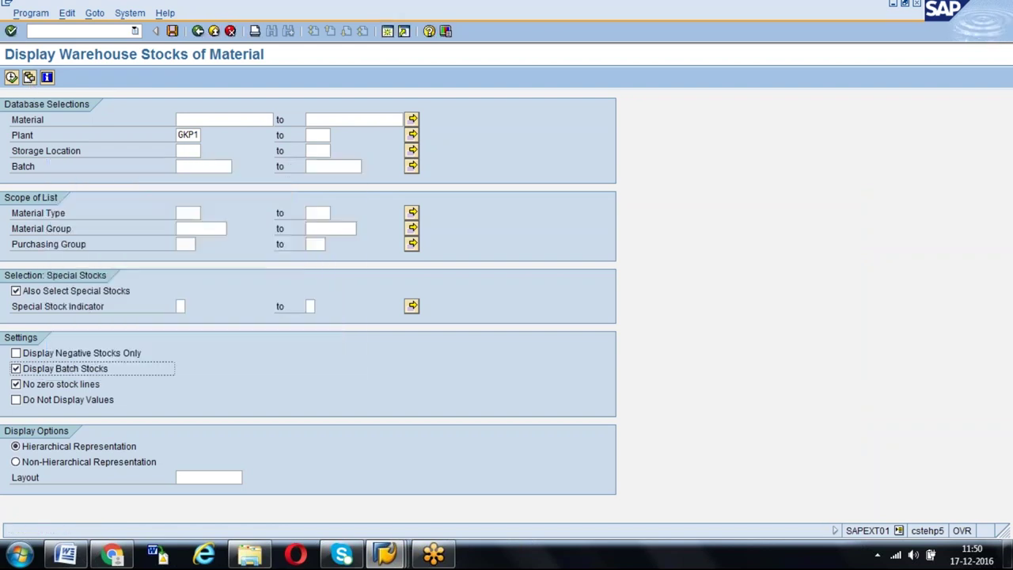
Restart MB52, clear the plant and deselect the special stocks, batch stocks and no zero stock lines options
text(/nmb52)
key(Return)
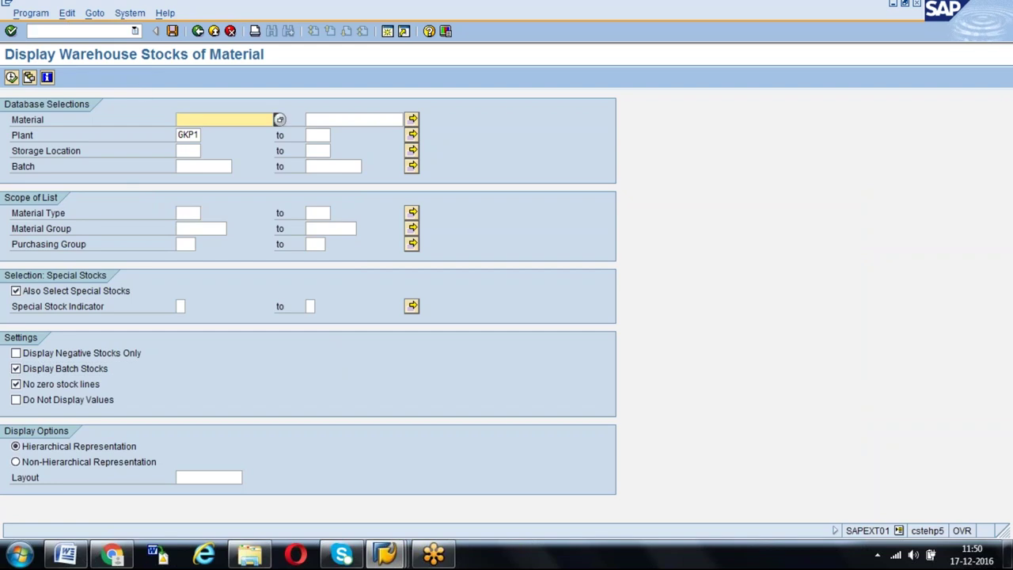
key(Down)
key(Delete)
key(Delete)
key(Delete)
key(Delete)
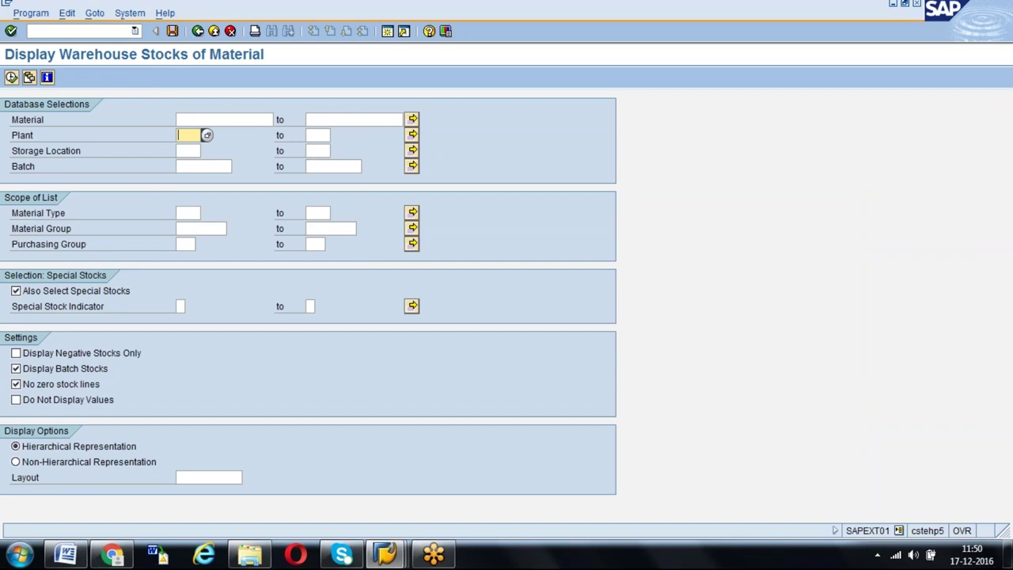
click(23, 369)
click(24, 290)
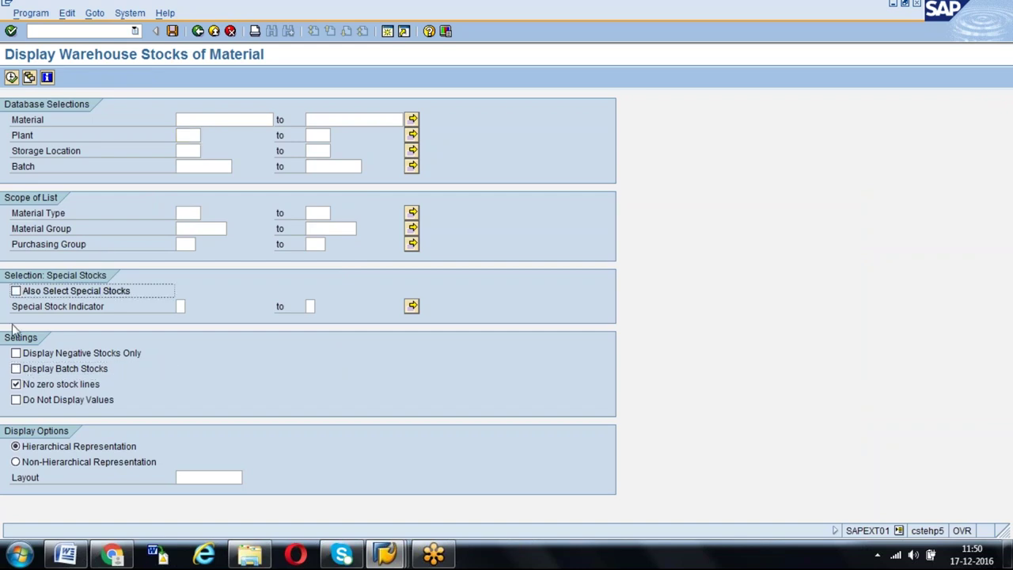
click(20, 386)
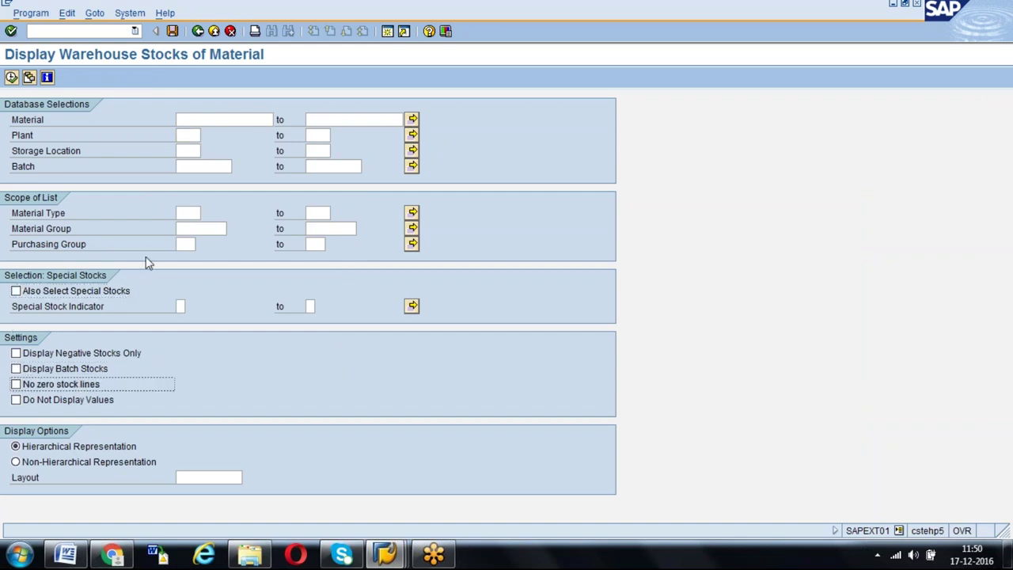
Load variant GKP1BV into the MB52 selection and execute the warehouse stock report
click(27, 83)
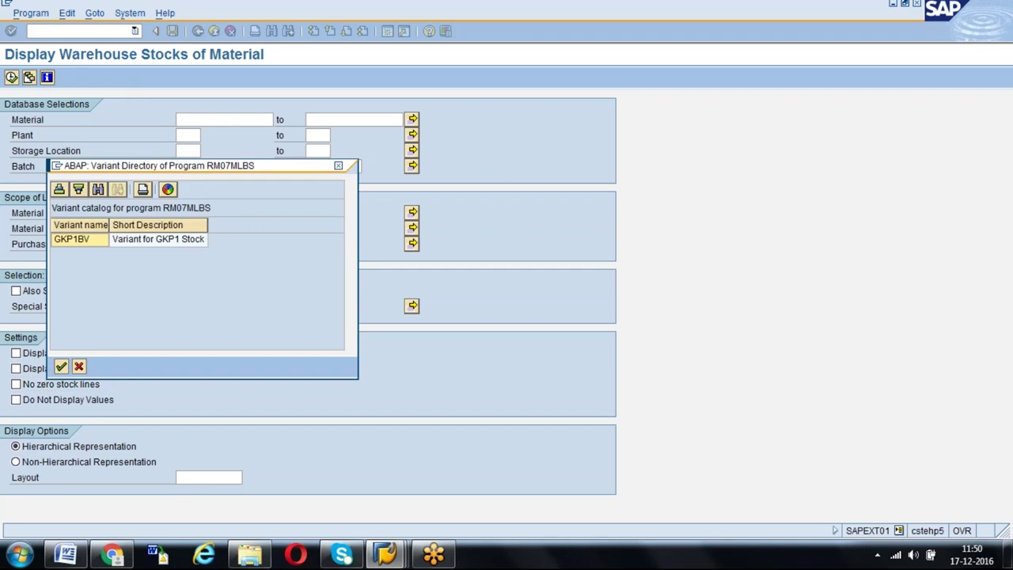
double_click(79, 242)
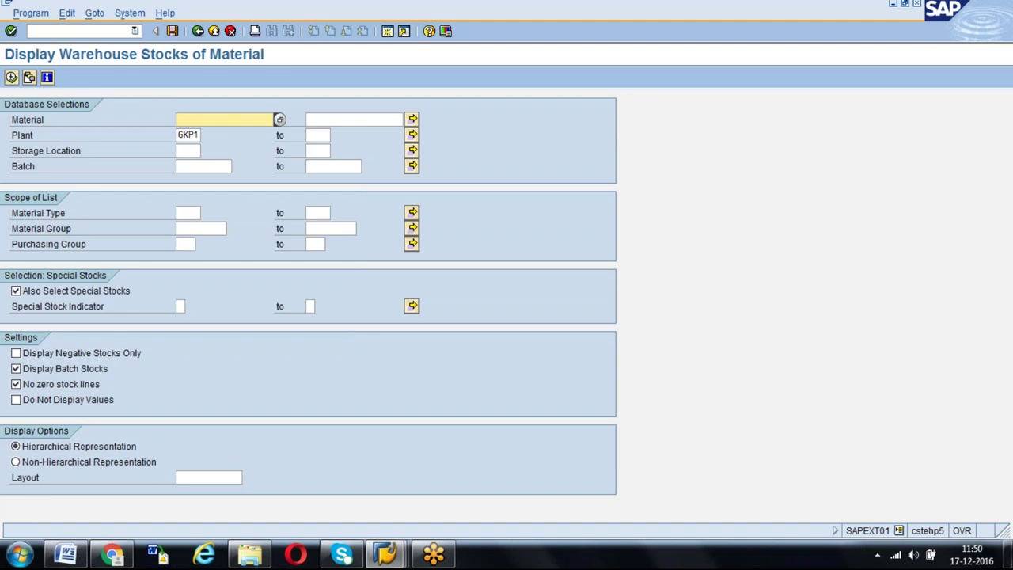
click(187, 135)
click(17, 383)
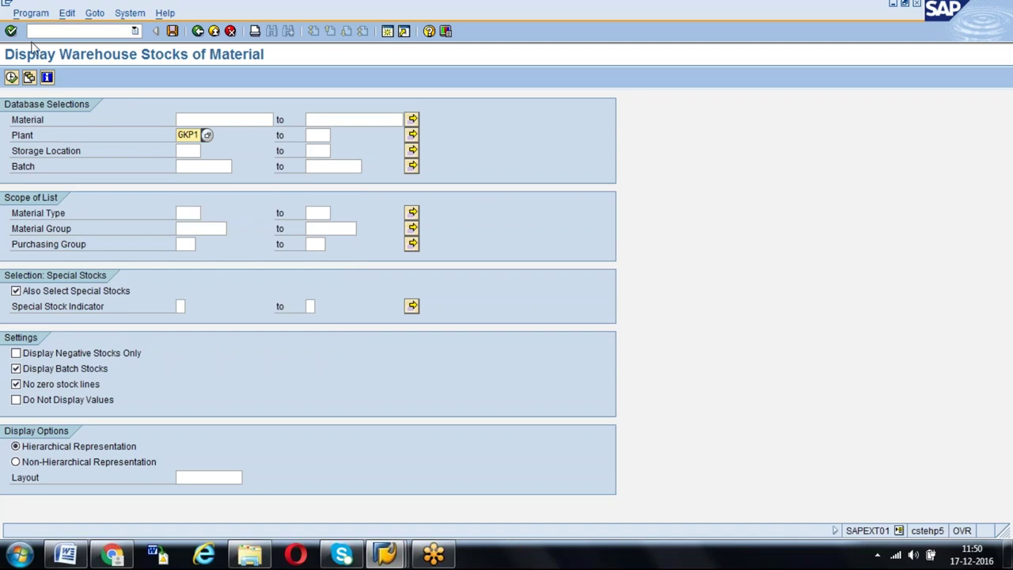
click(11, 77)
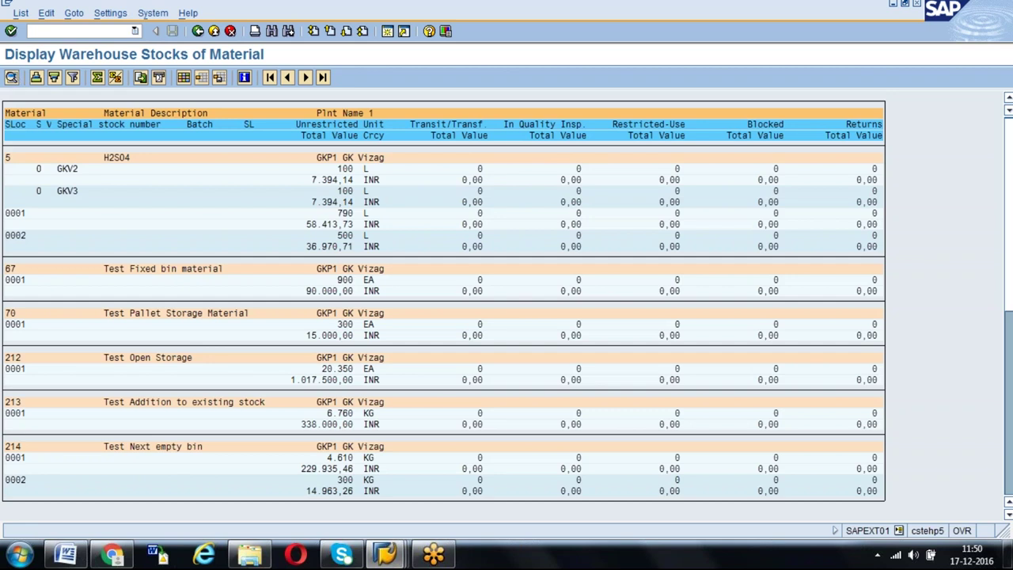
Check GKP1VARIANT in the ME59N variant directory and the program name in the Display Report Transaction session
mouse_move(388, 556)
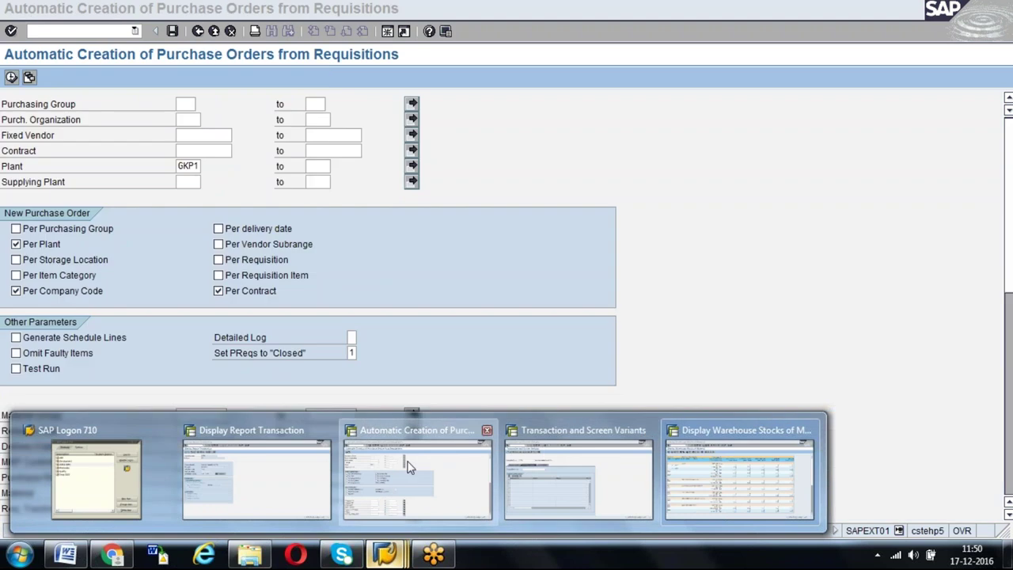
click(407, 465)
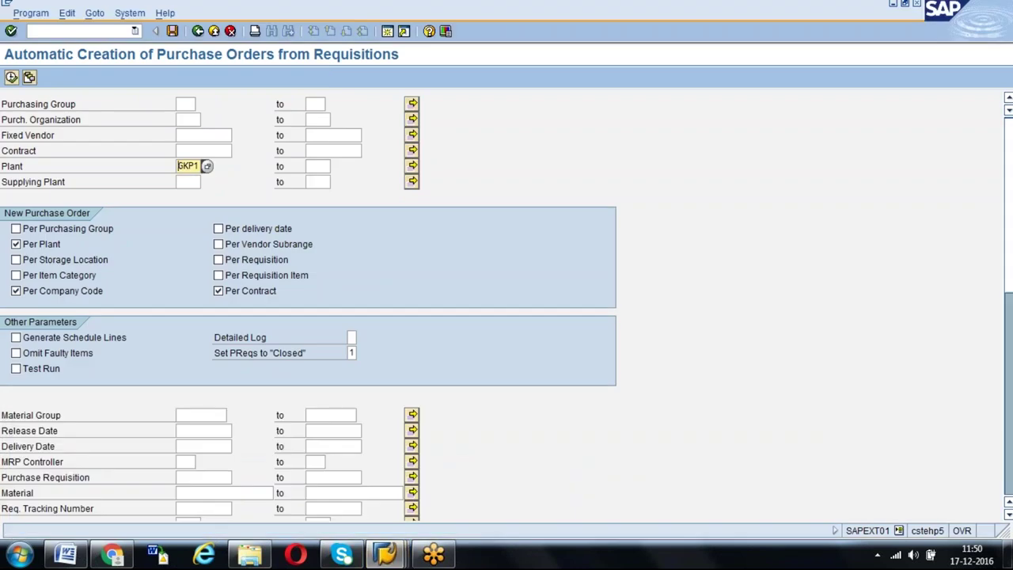
click(29, 77)
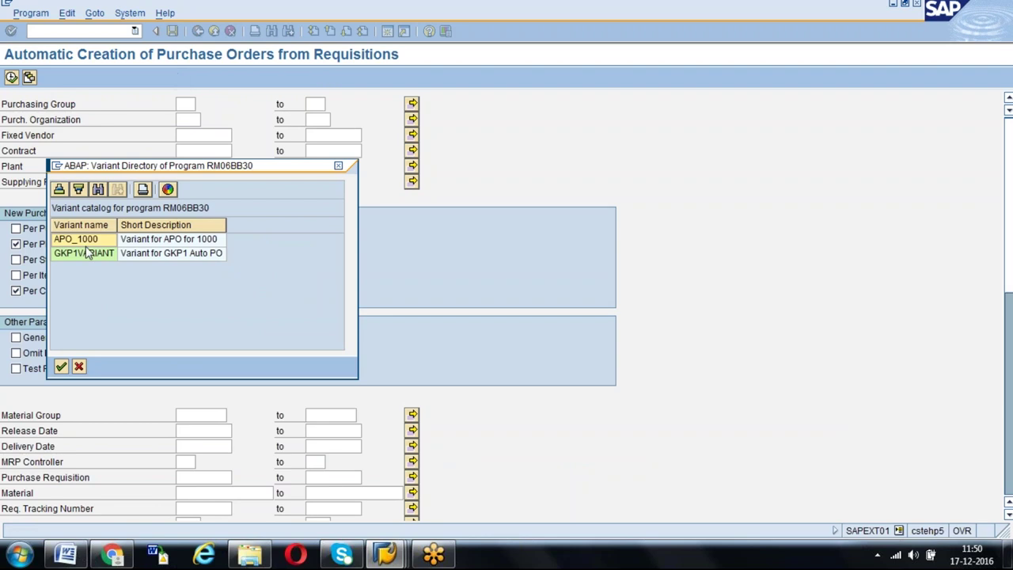
click(133, 257)
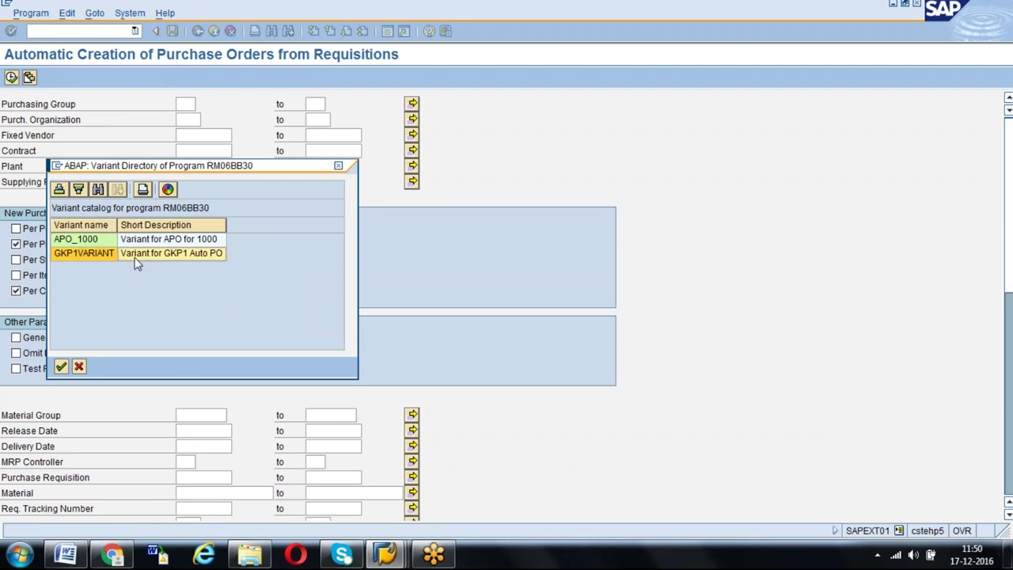
click(339, 170)
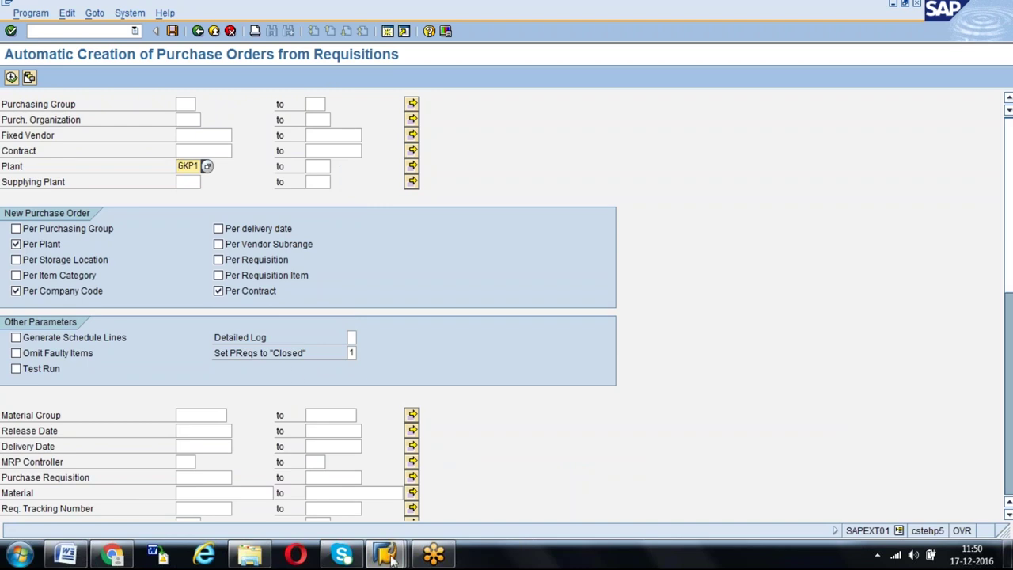
click(393, 562)
click(314, 475)
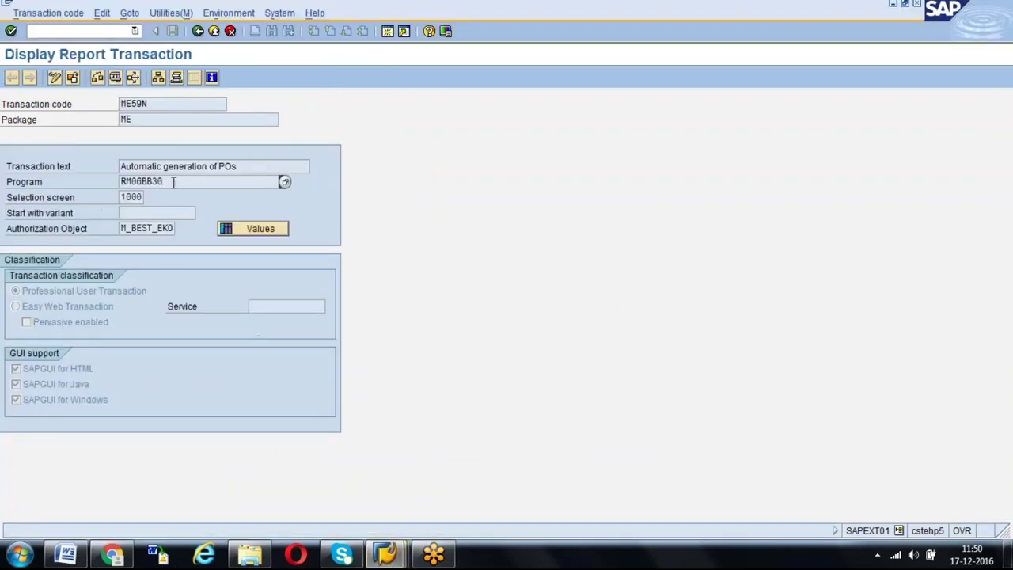
Leave the MB52 stock report and open the background job definition with transaction SM36
click(385, 554)
click(723, 482)
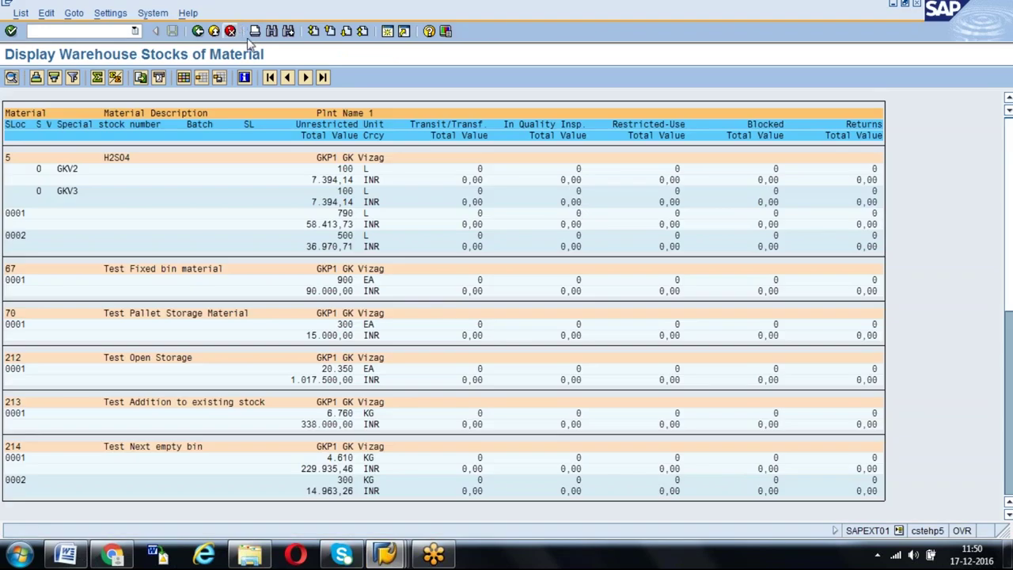
click(214, 31)
click(213, 31)
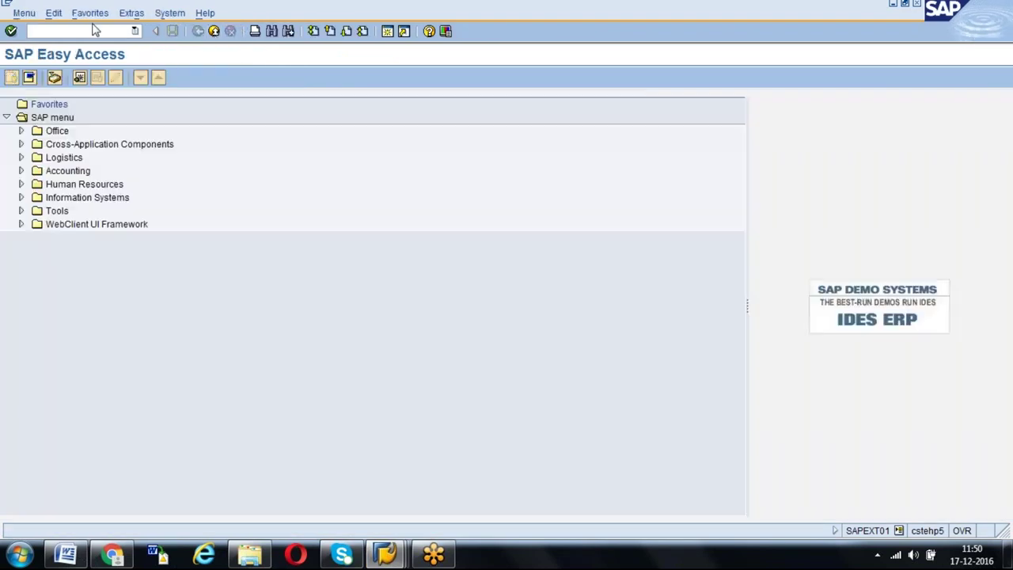
text(SM)
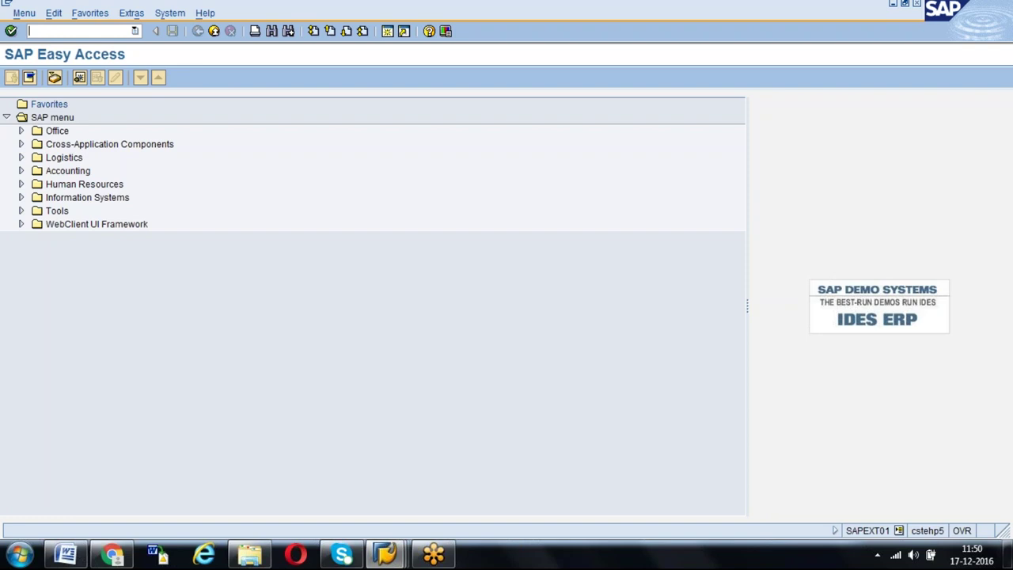
text(36)
key(Return)
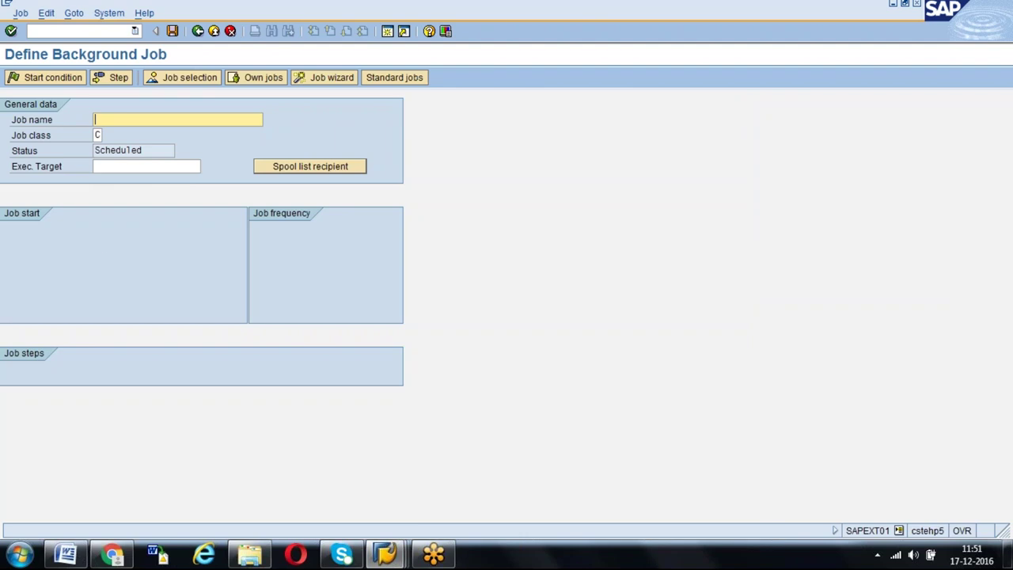
Name the background job TESTGKP1_ME59N and enter ABAP program RM06BB30 for its first step
text(TEST)
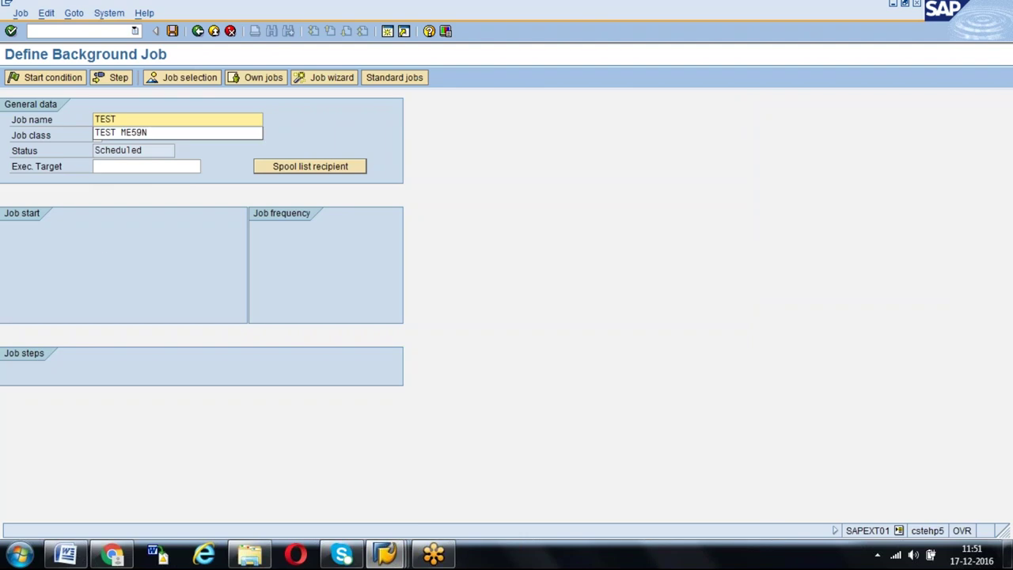
text(GKP1)
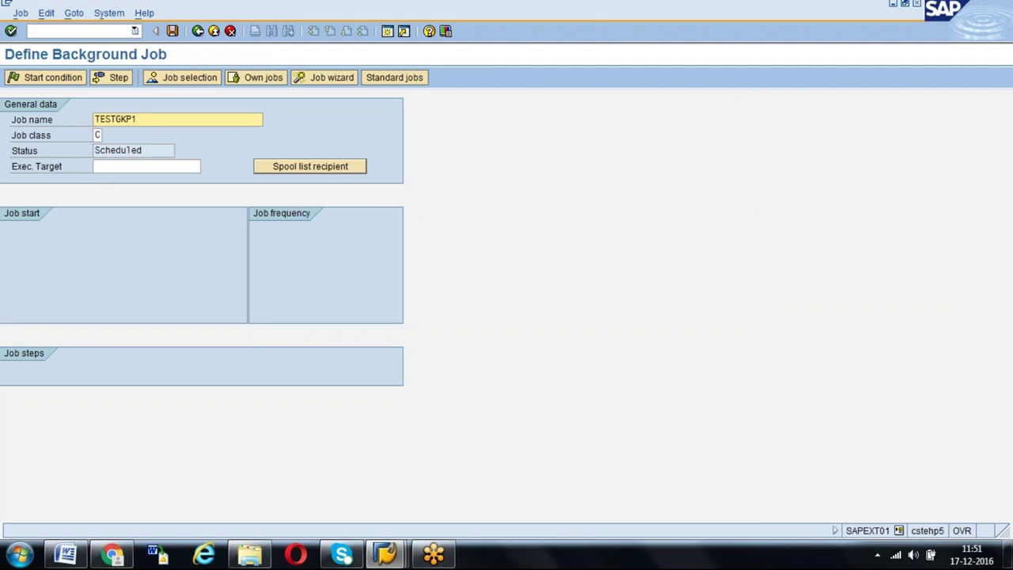
text(_ME59N)
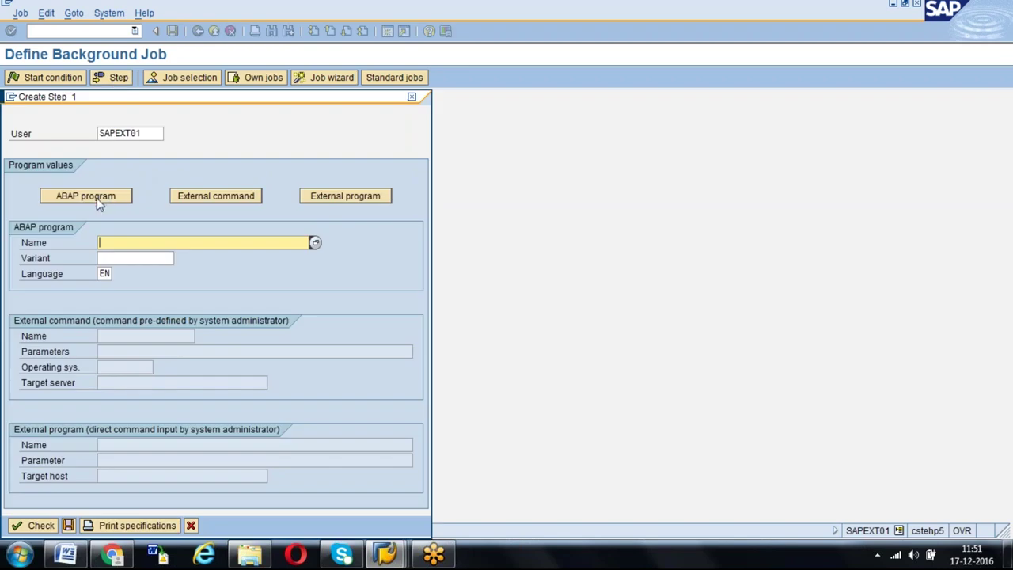
click(115, 240)
click(123, 254)
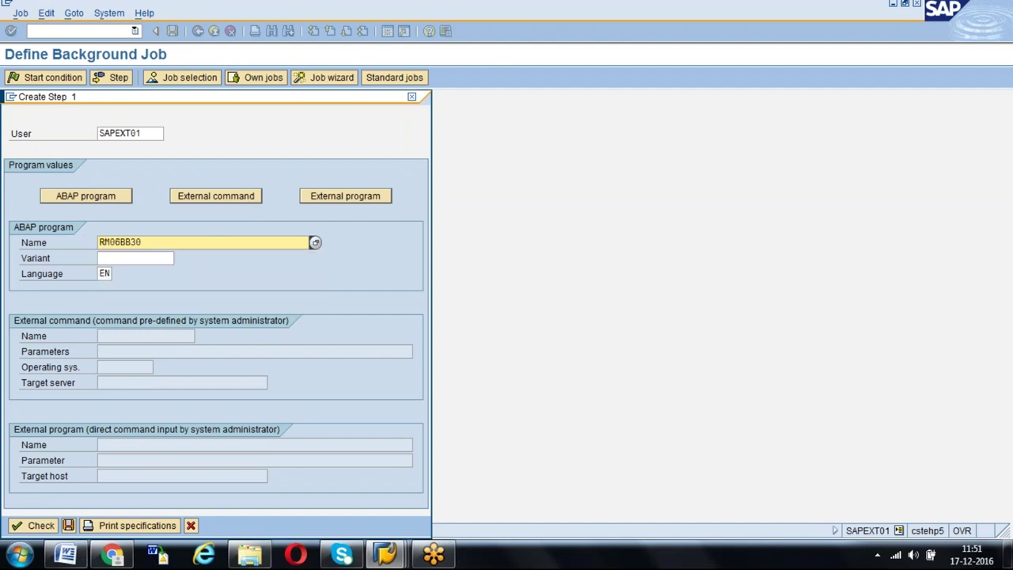
Check the ME59N program name in the Display Report Transaction session and return to the background job definition
click(387, 553)
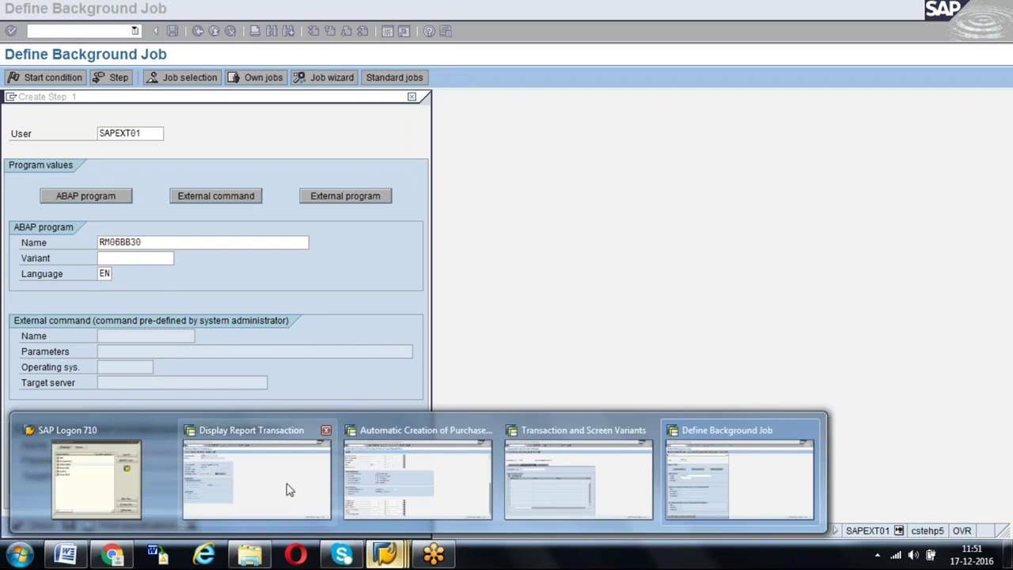
click(287, 486)
double_click(160, 186)
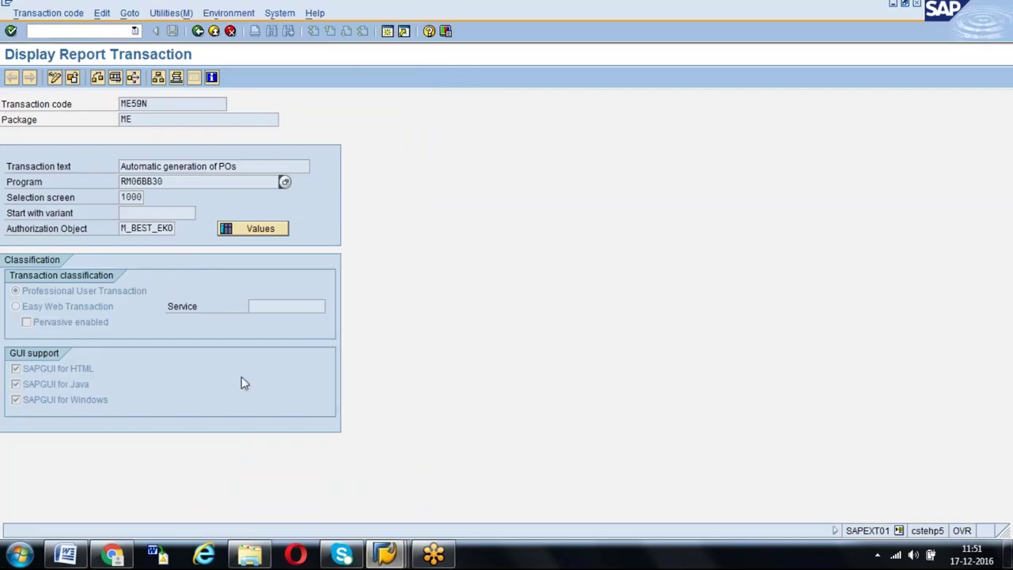
click(341, 554)
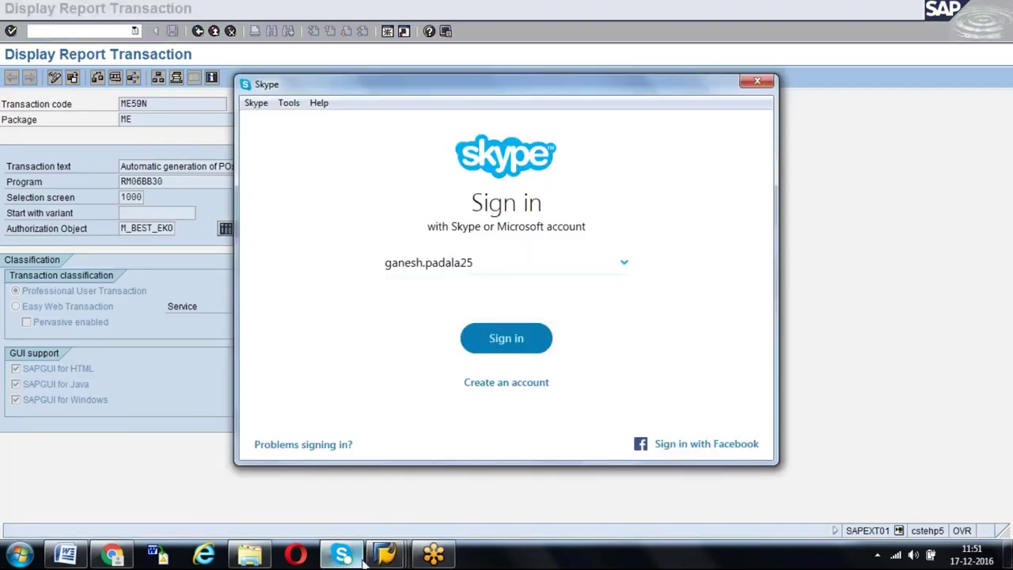
click(386, 553)
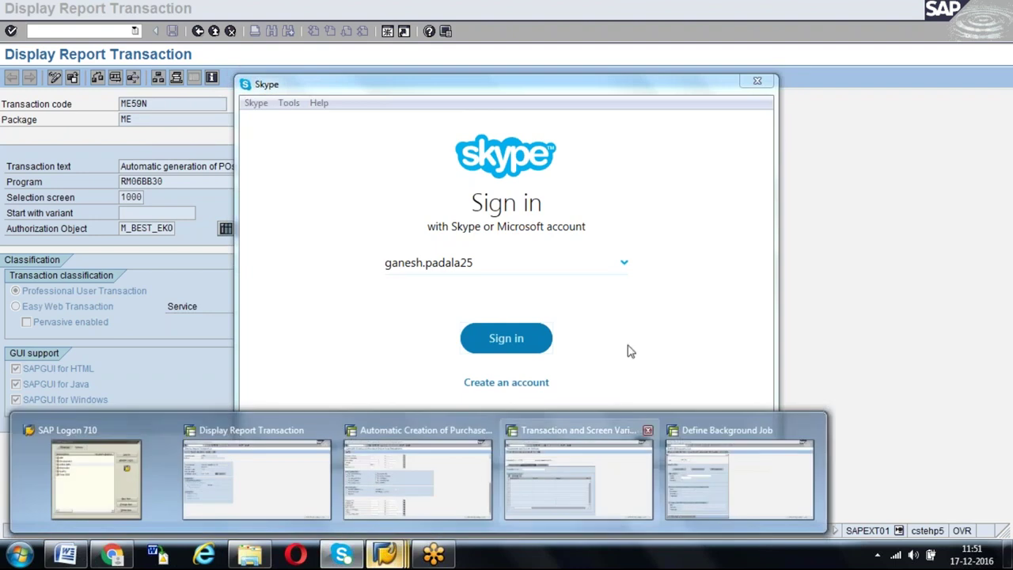
click(758, 81)
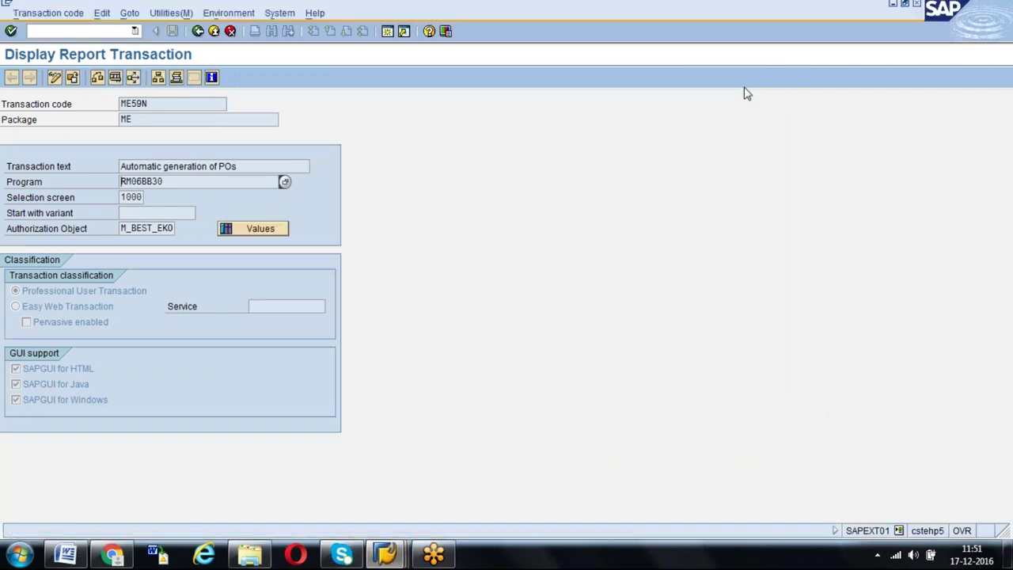
click(400, 544)
click(707, 461)
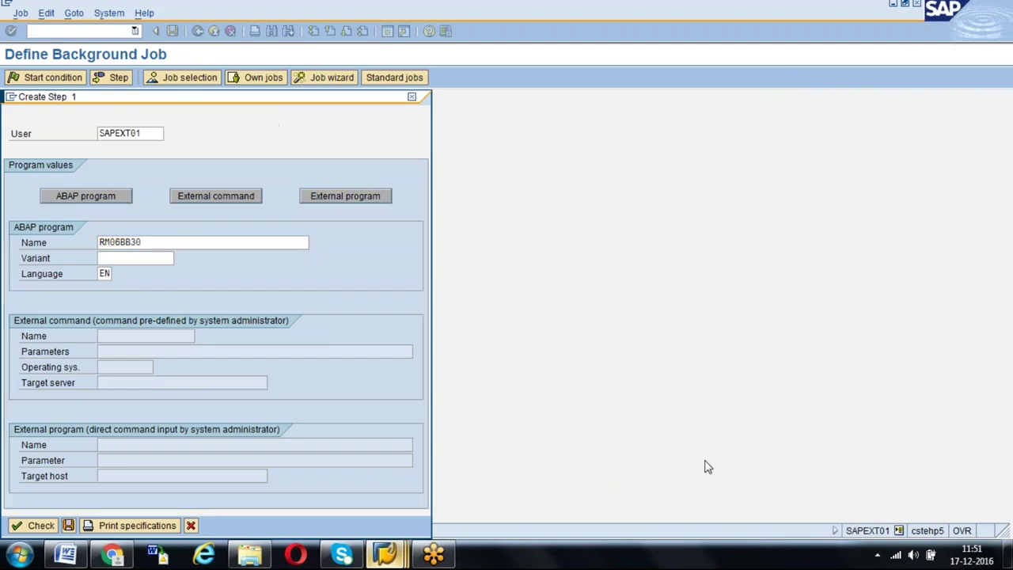
Assign variant GKP1VARIANT to the RM06BB30 step of the background job, check the step and save it
click(139, 258)
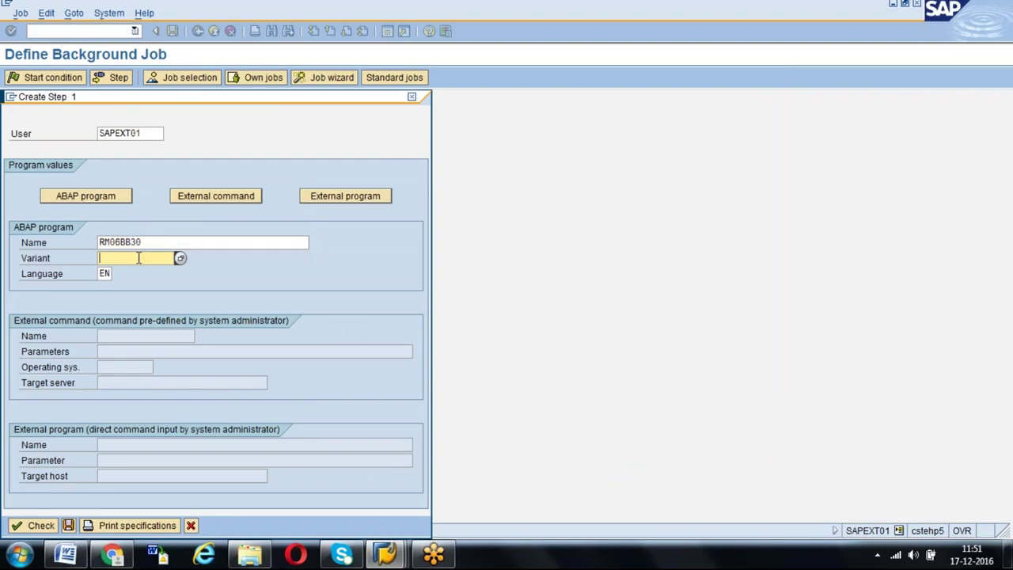
click(180, 259)
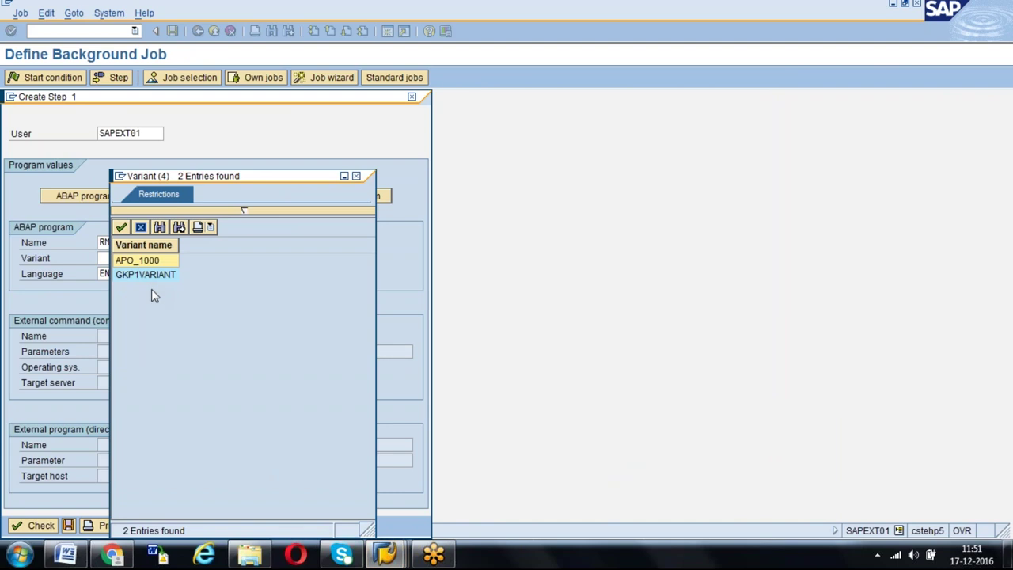
click(150, 274)
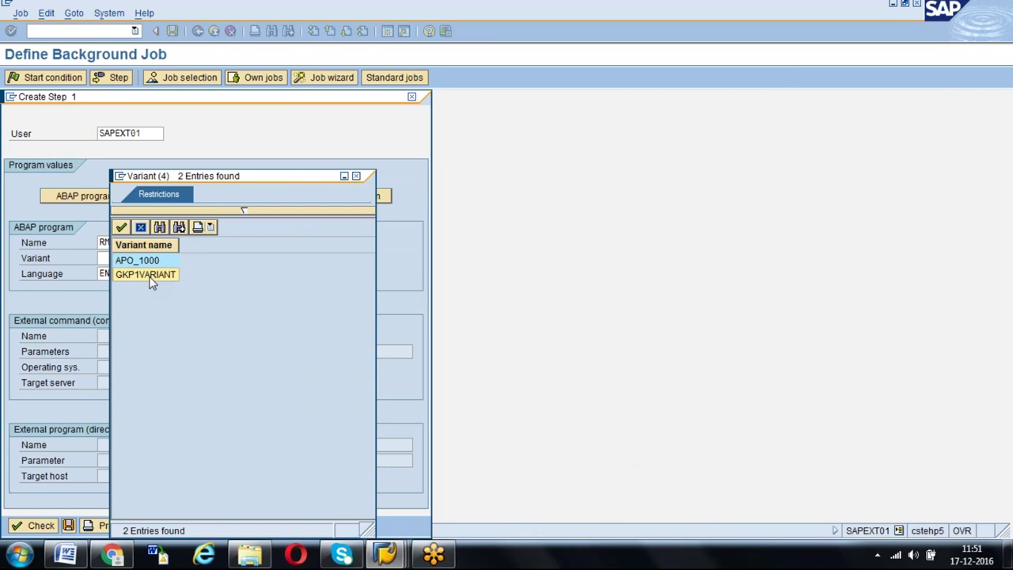
double_click(151, 275)
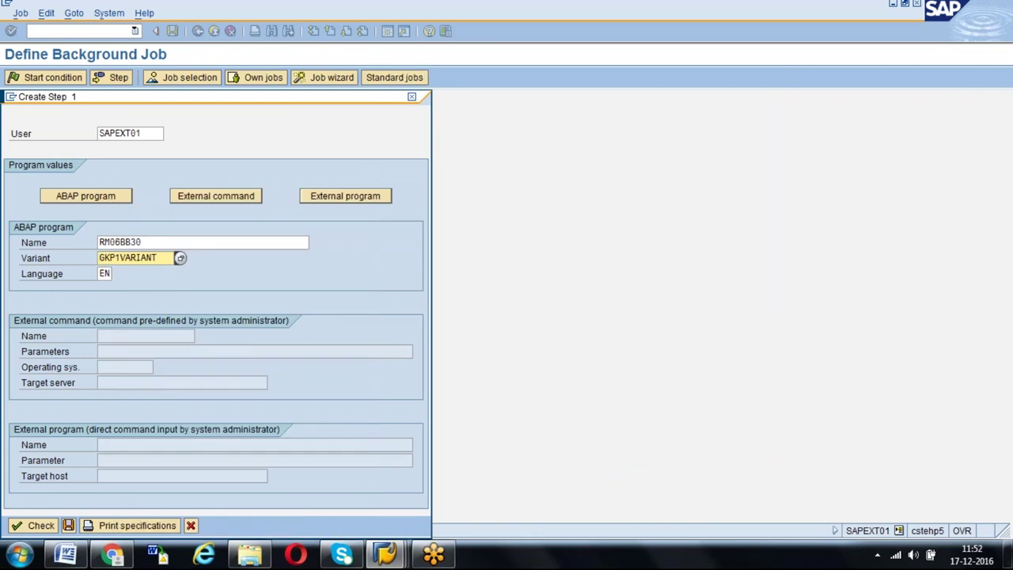
click(39, 527)
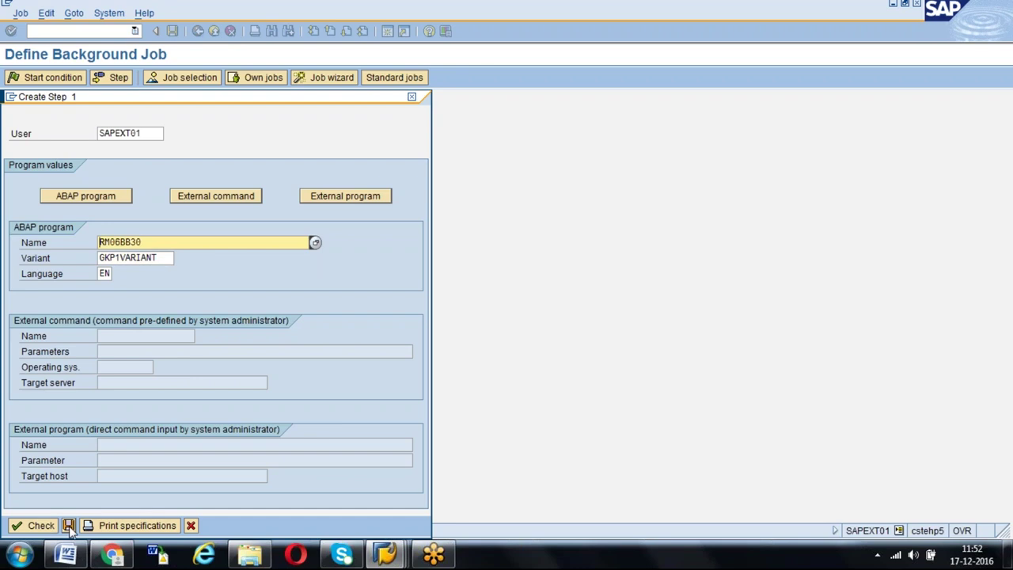
click(69, 526)
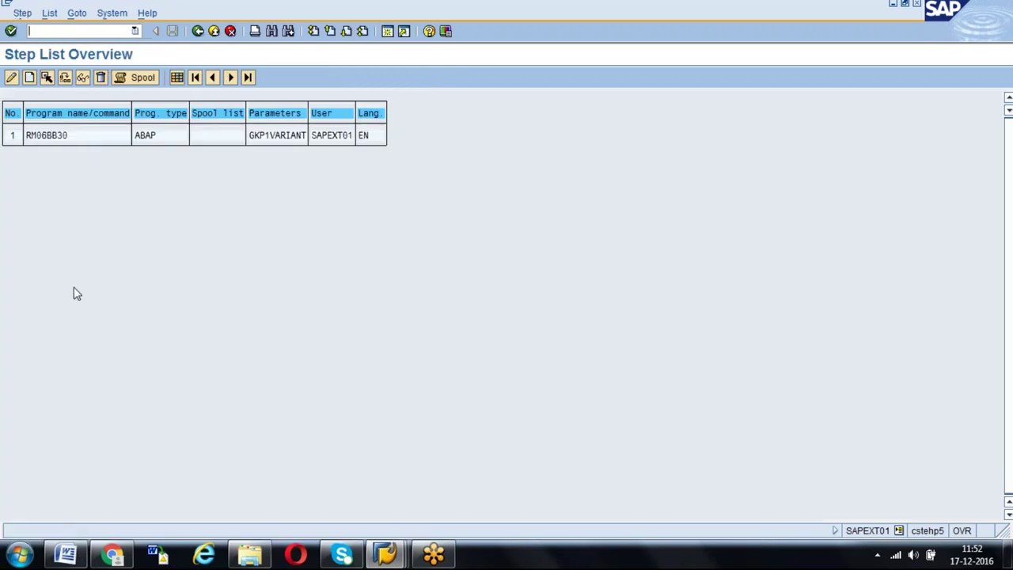
Review the program and variant parameters in the step list, return to the job definition and save the job
drag(252, 137, 361, 140)
key(ctrl+c)
key(ctrl+c)
drag(28, 140, 85, 140)
key(ctrl+c)
click(197, 31)
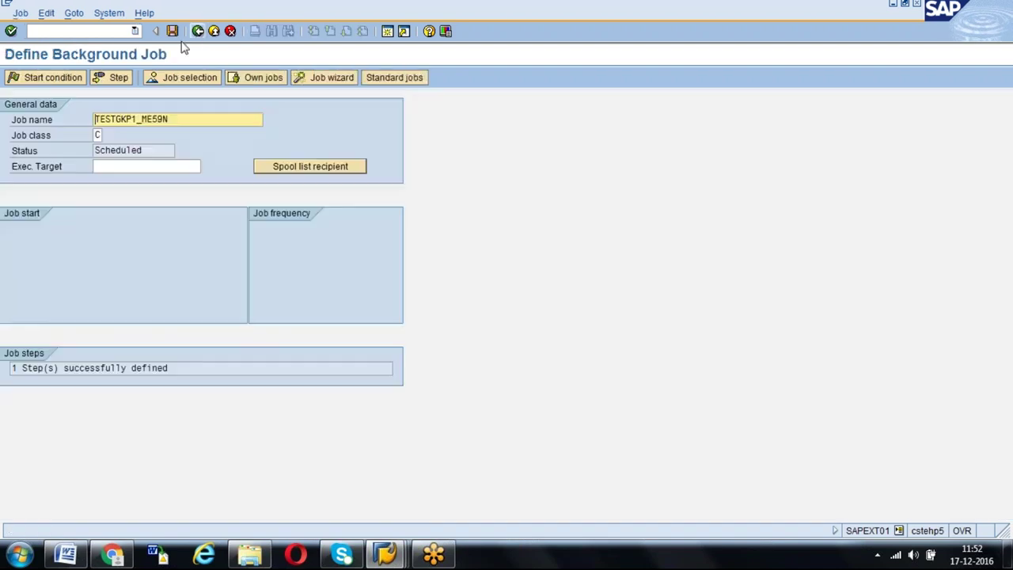
click(174, 32)
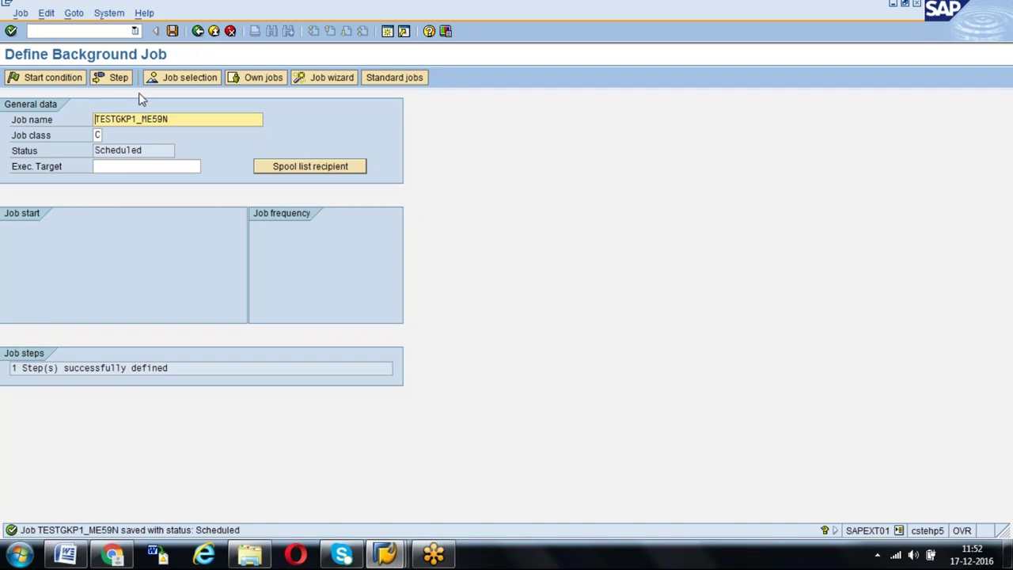
Give the job a date/time start condition with 17.12.2016 as the scheduled start date
click(53, 78)
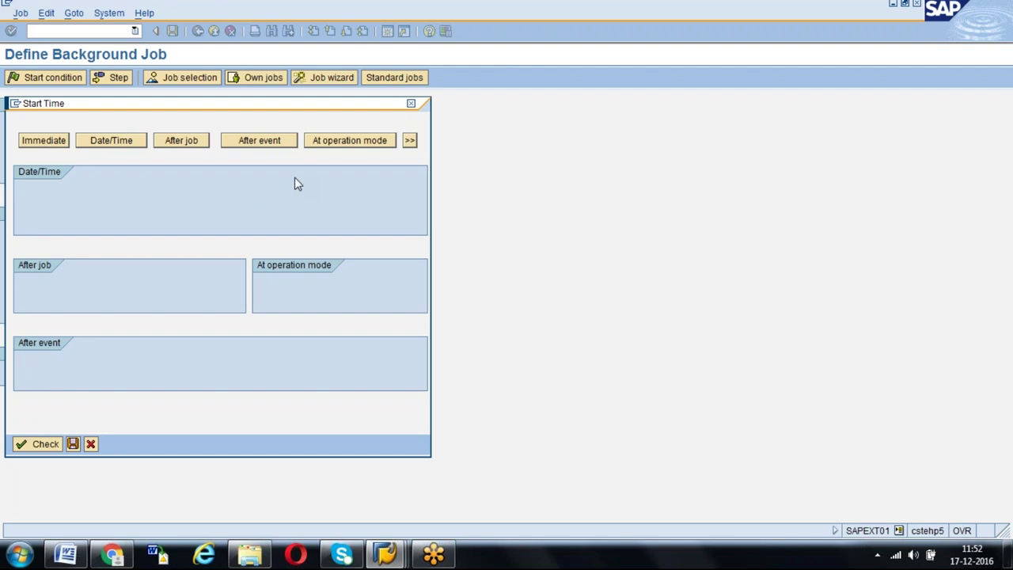
click(109, 142)
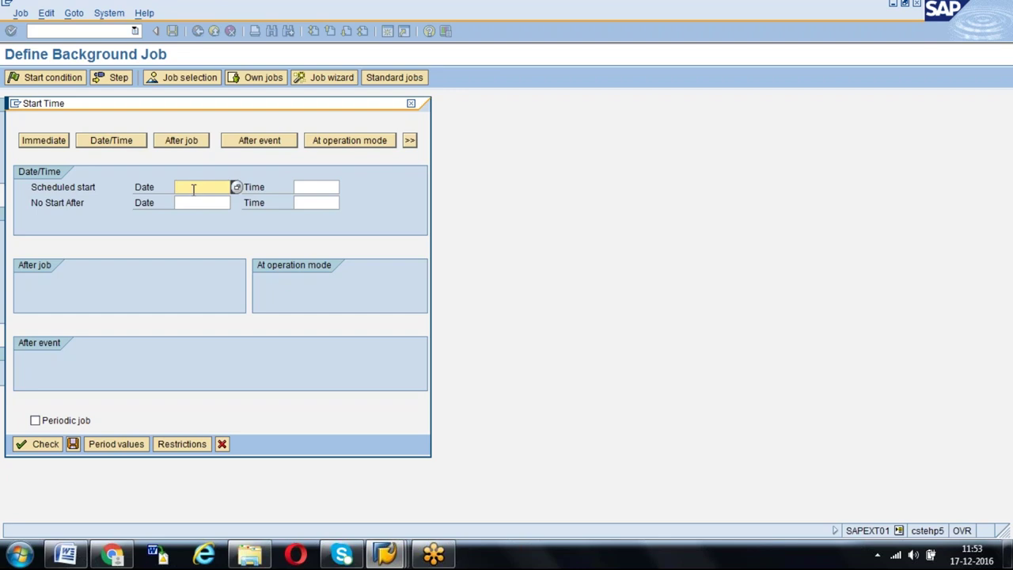
click(237, 188)
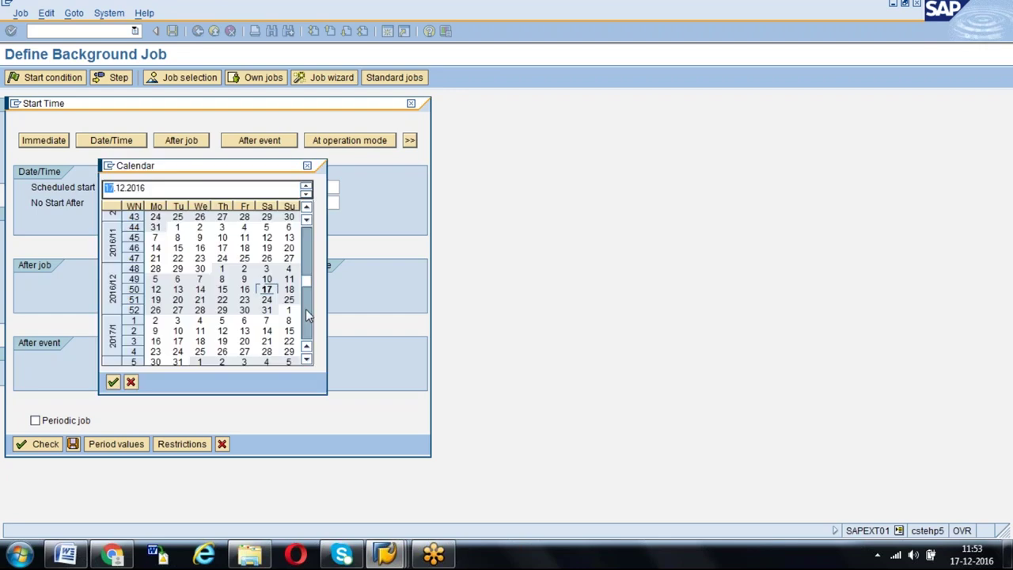
double_click(267, 291)
Set the job's scheduled start time to 11:59:48
click(333, 188)
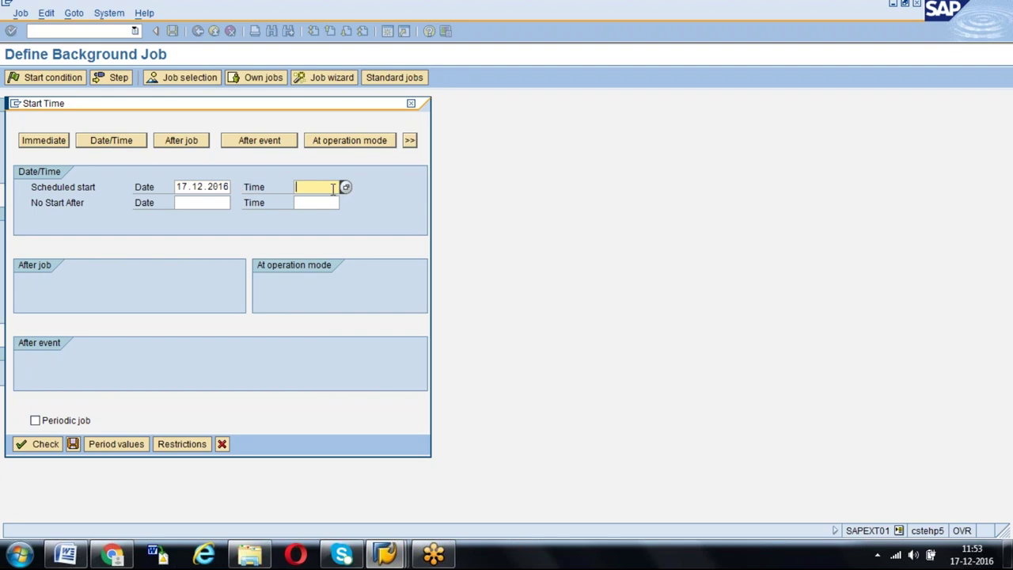
click(345, 187)
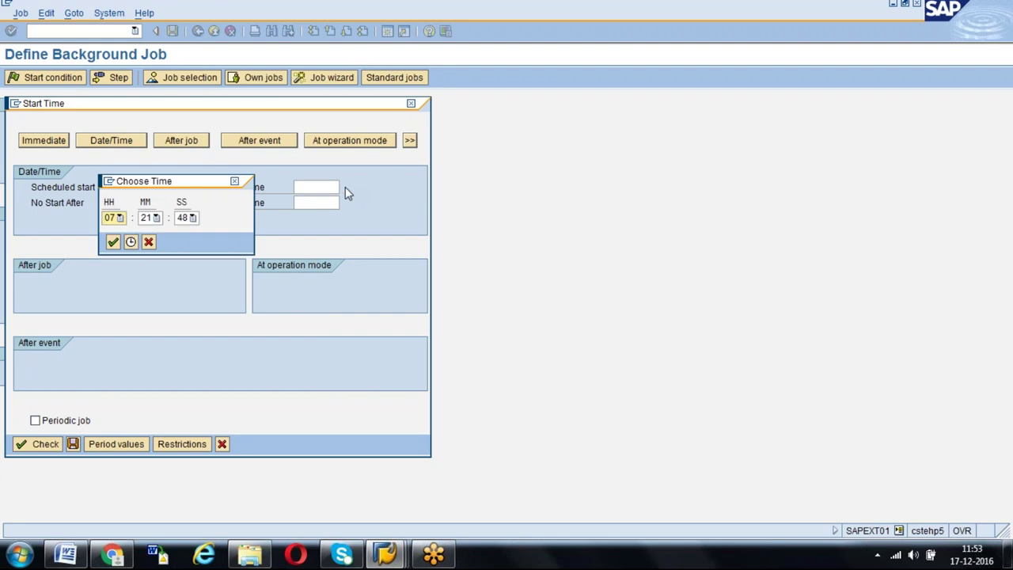
click(119, 218)
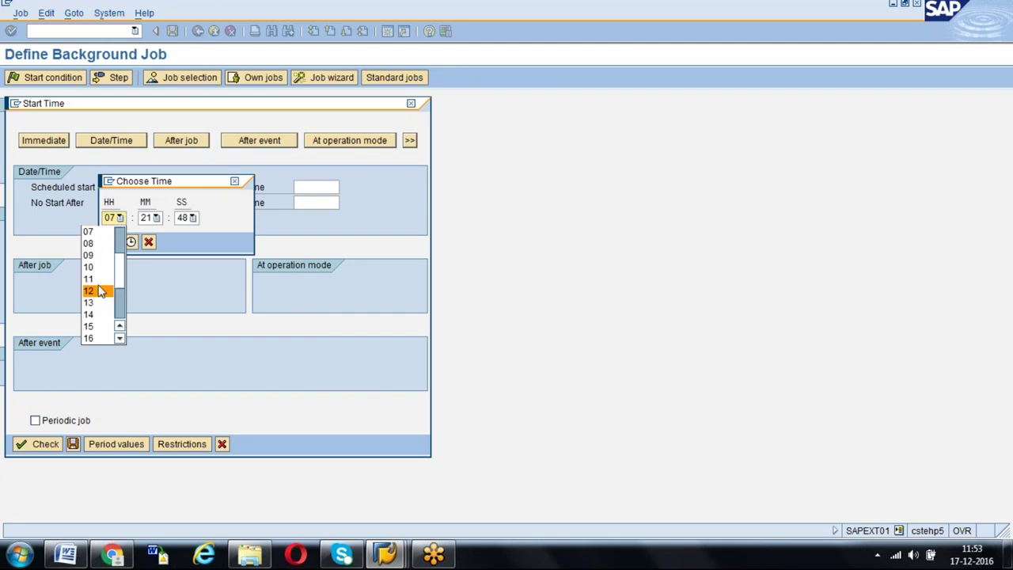
click(90, 278)
click(156, 218)
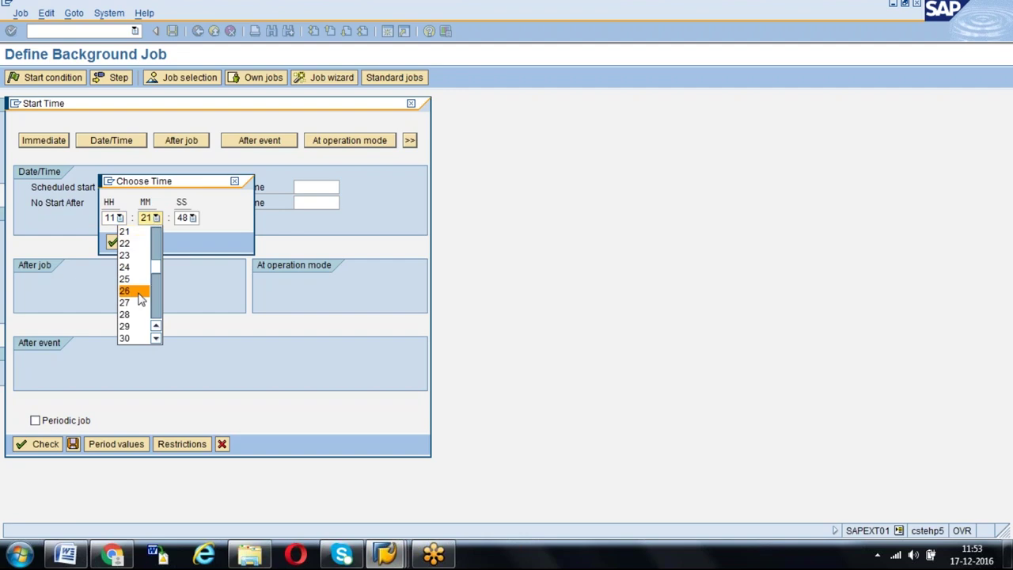
click(156, 339)
scroll(156, 338, down, 10)
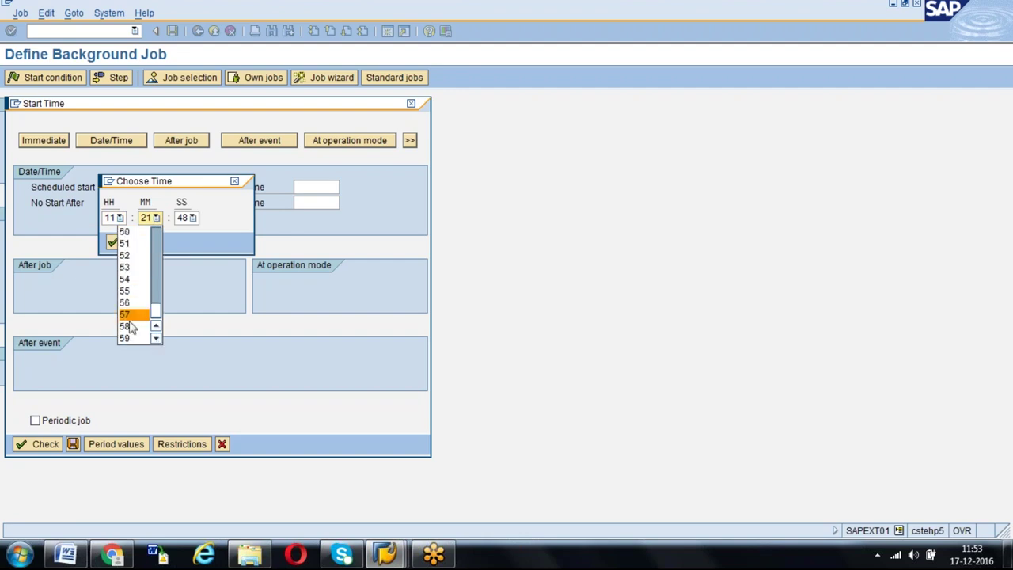
click(129, 326)
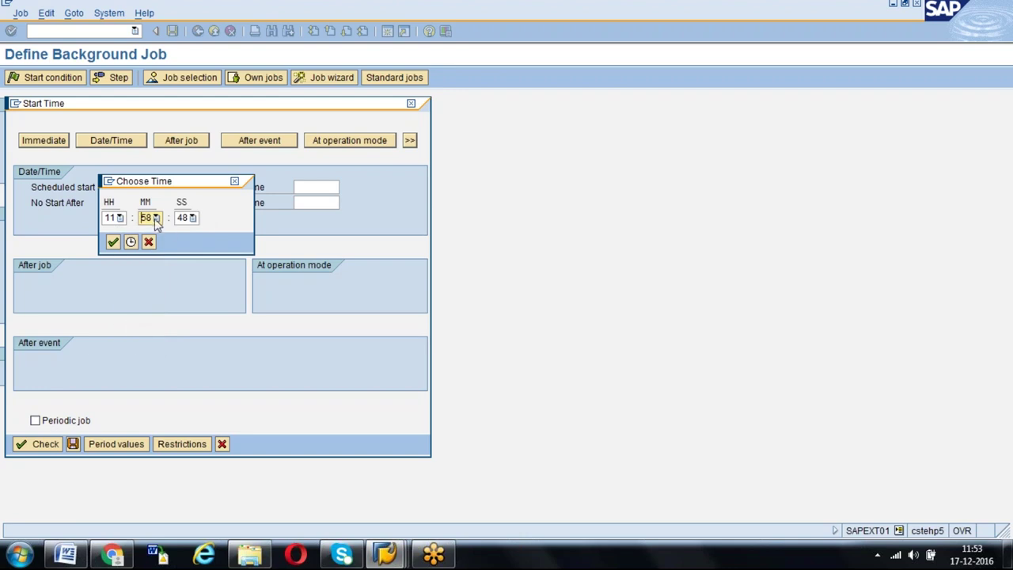
click(156, 219)
click(130, 338)
click(115, 242)
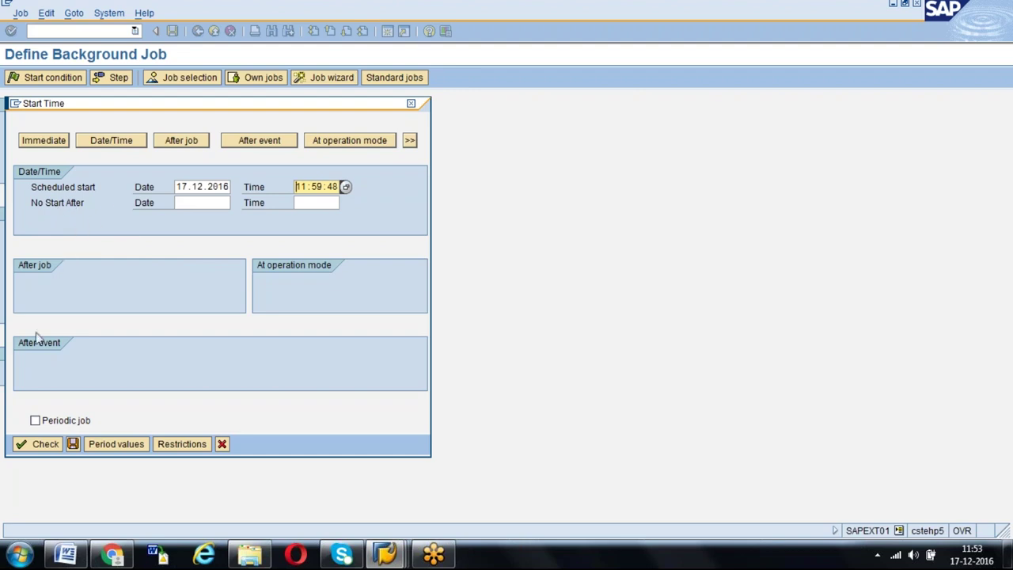
Mark the job as periodic and read the field help for the periodic jobs indicator
click(35, 421)
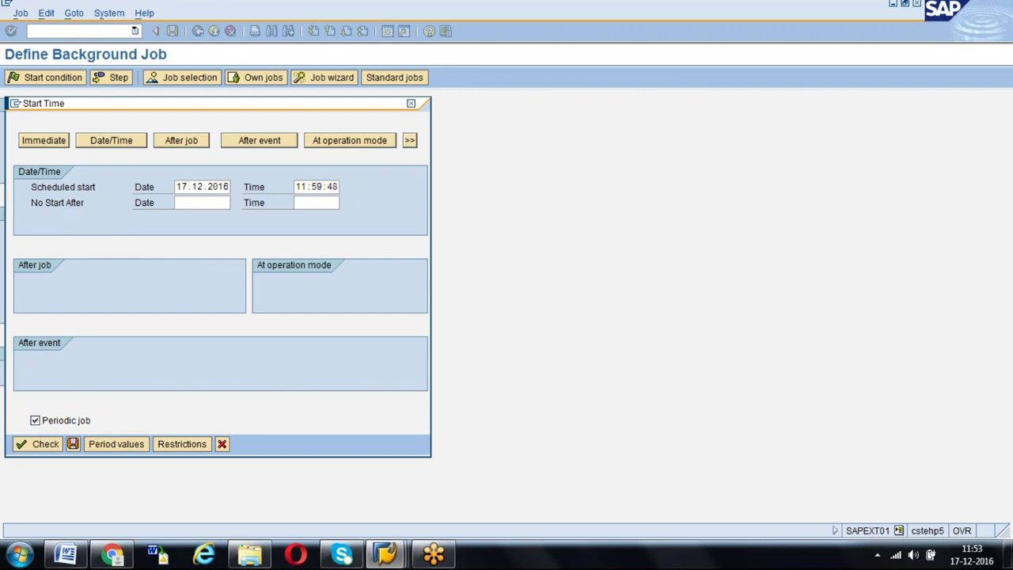
key(F1)
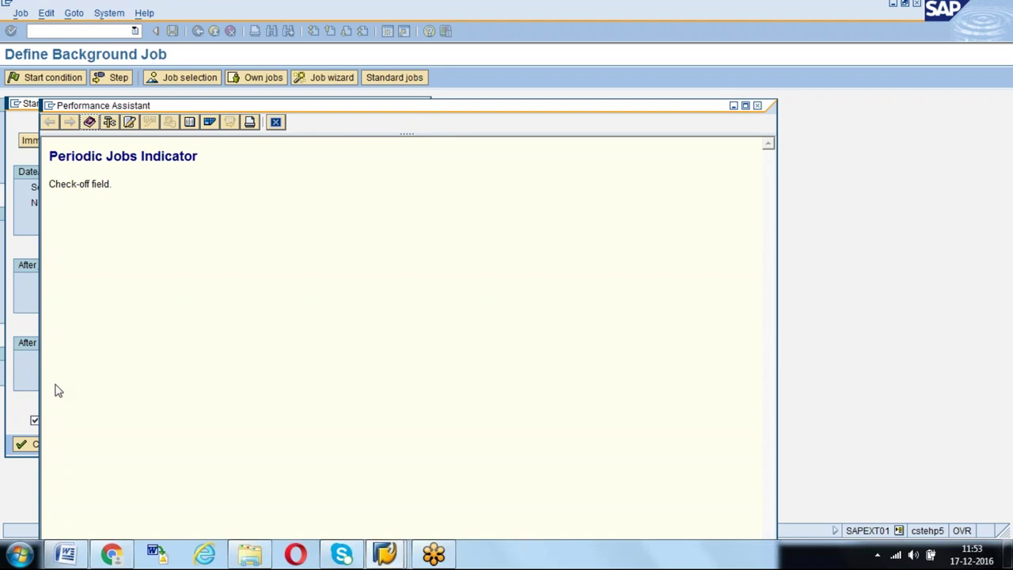
click(275, 121)
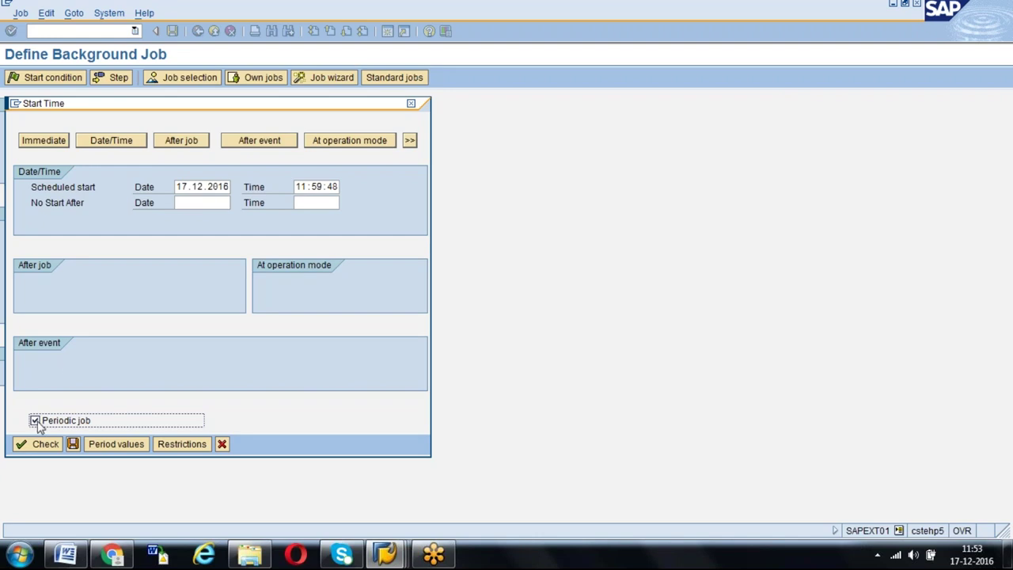
Set the job's period to daily, save it and recheck the chosen period value
click(115, 444)
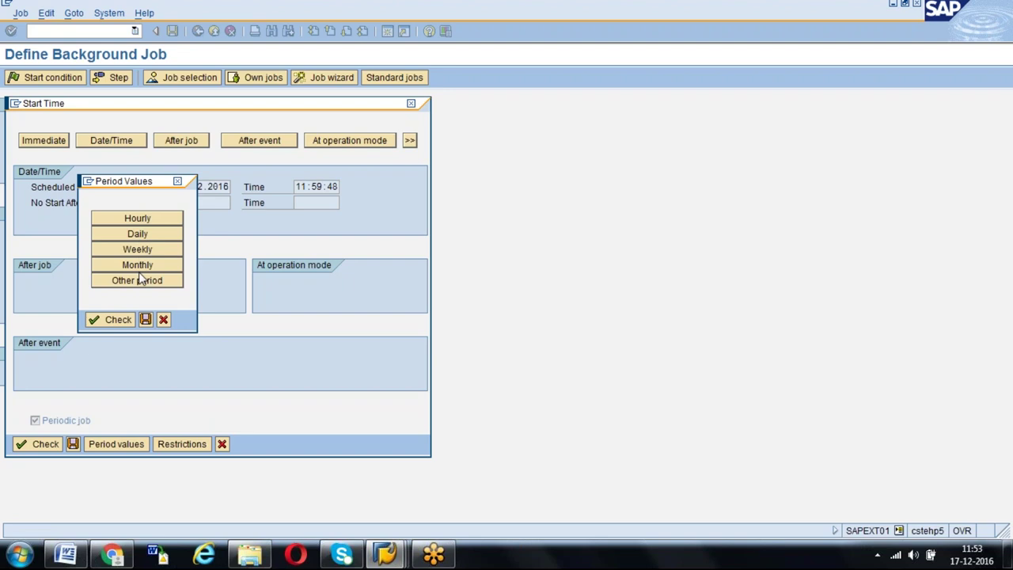
click(132, 235)
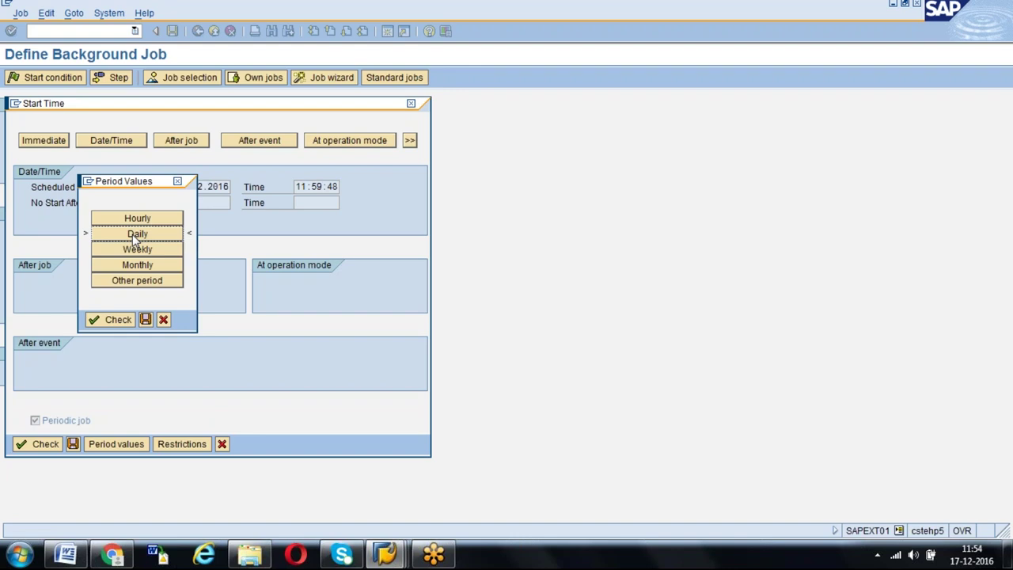
click(145, 319)
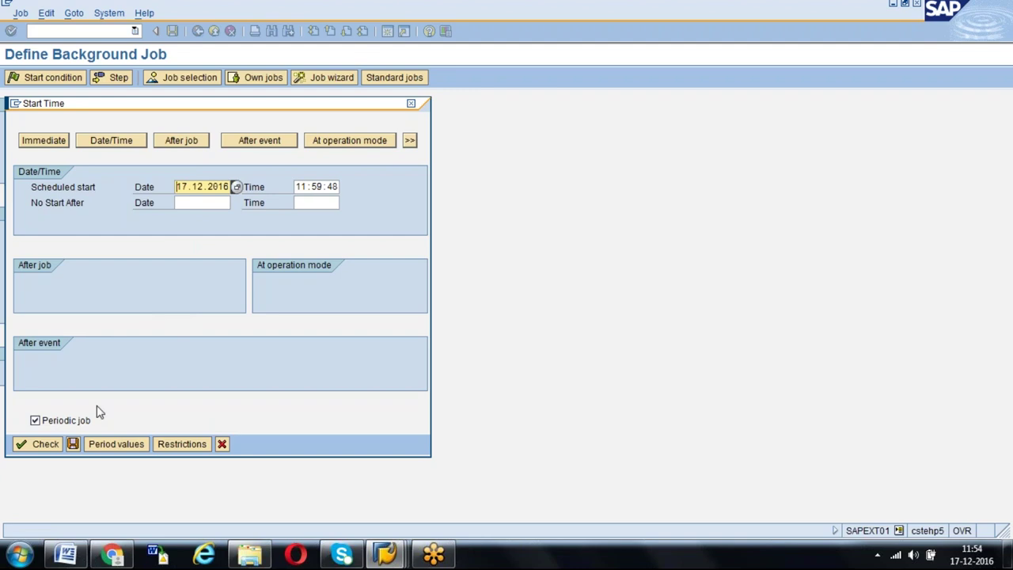
click(95, 445)
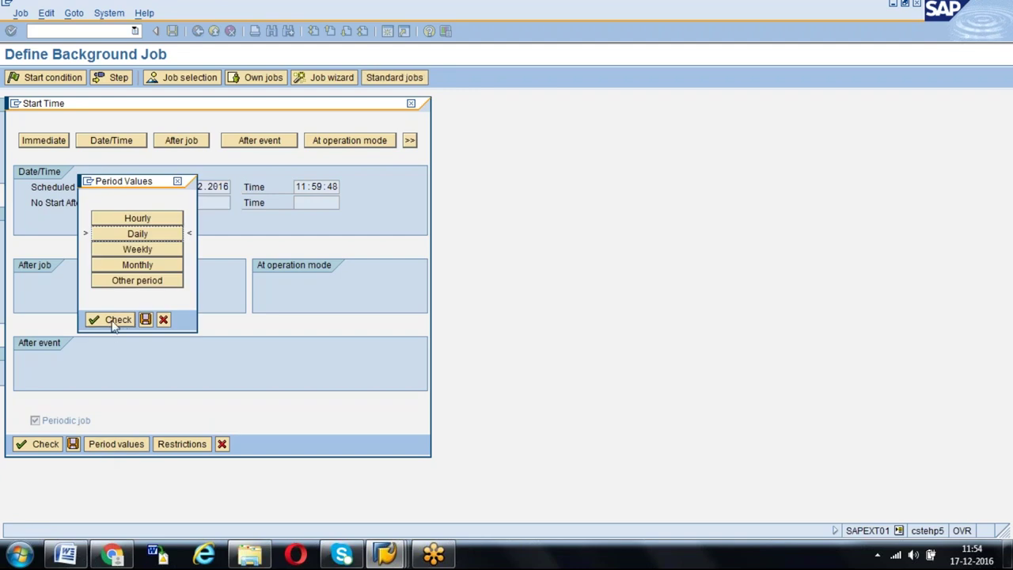
click(145, 319)
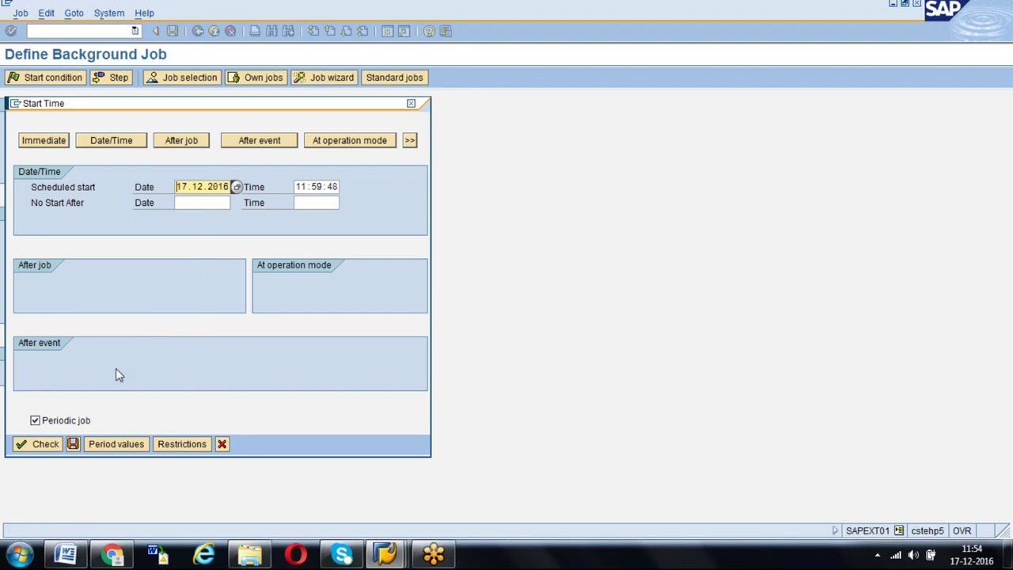
Restrict the start date with factory calendar 01 and do not execute the job on Sundays or holidays, rechecking the transferred restriction
click(168, 446)
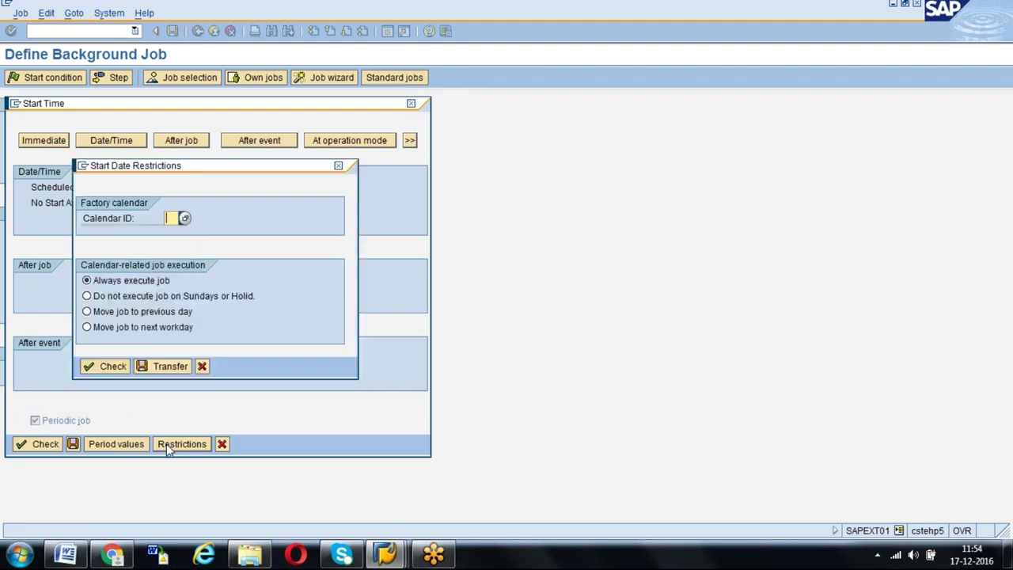
click(162, 299)
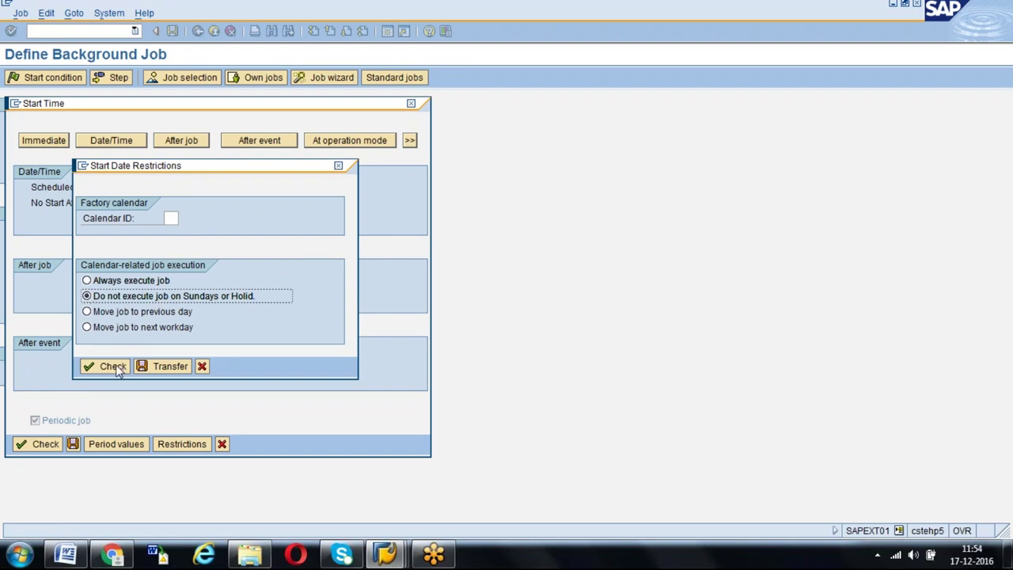
click(158, 372)
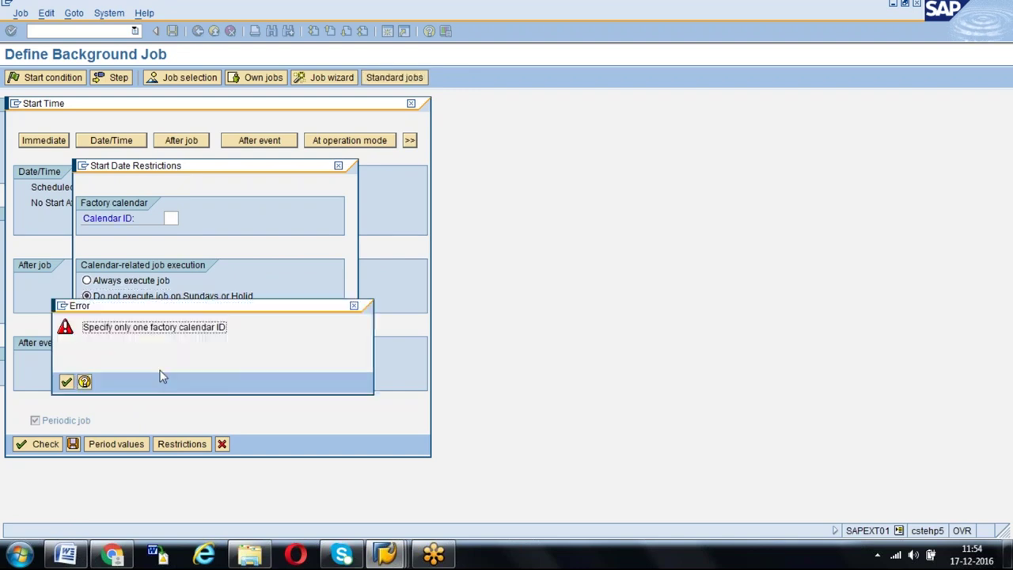
key(Return)
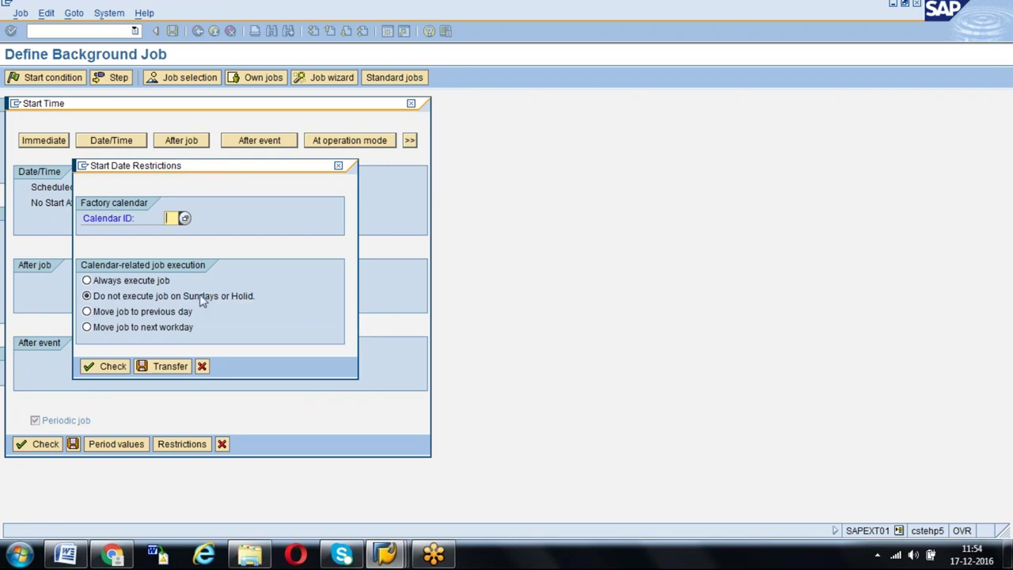
click(185, 218)
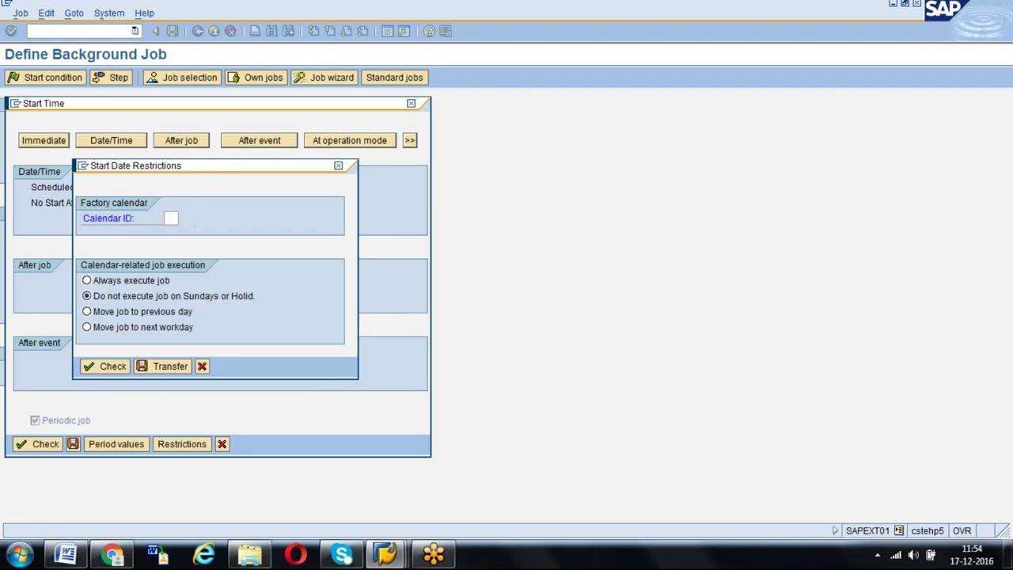
click(260, 263)
click(260, 261)
click(159, 368)
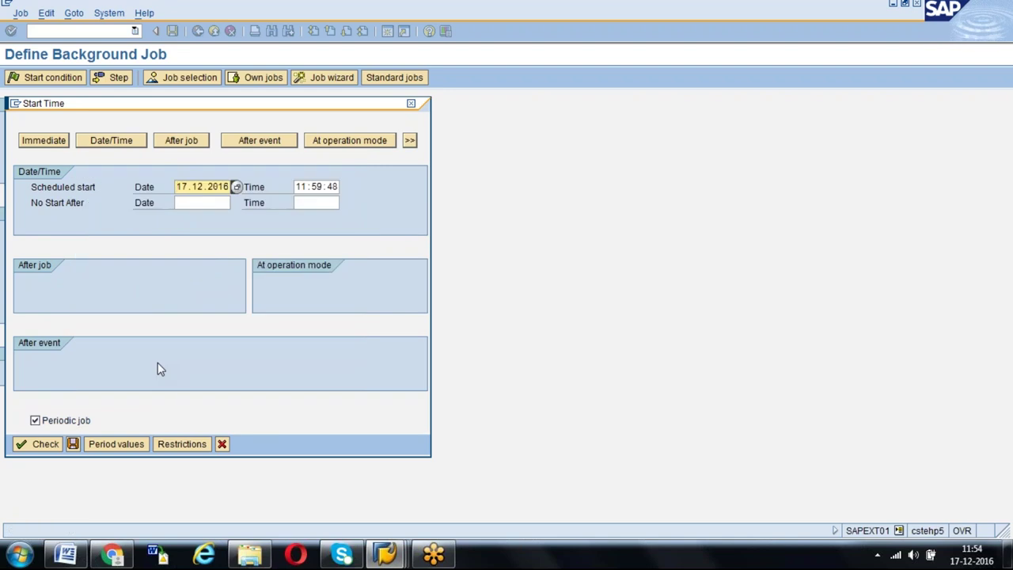
click(175, 447)
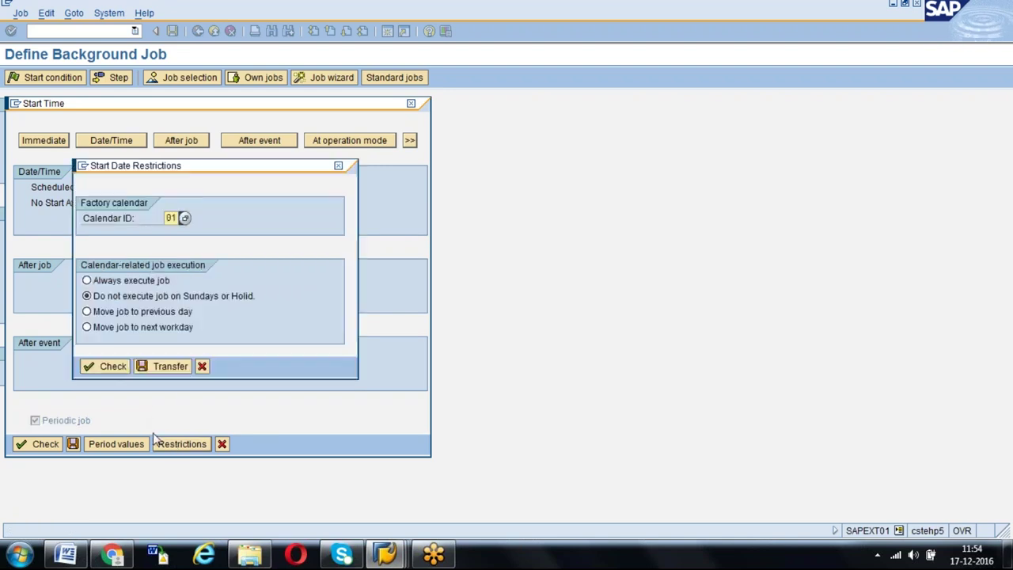
click(165, 372)
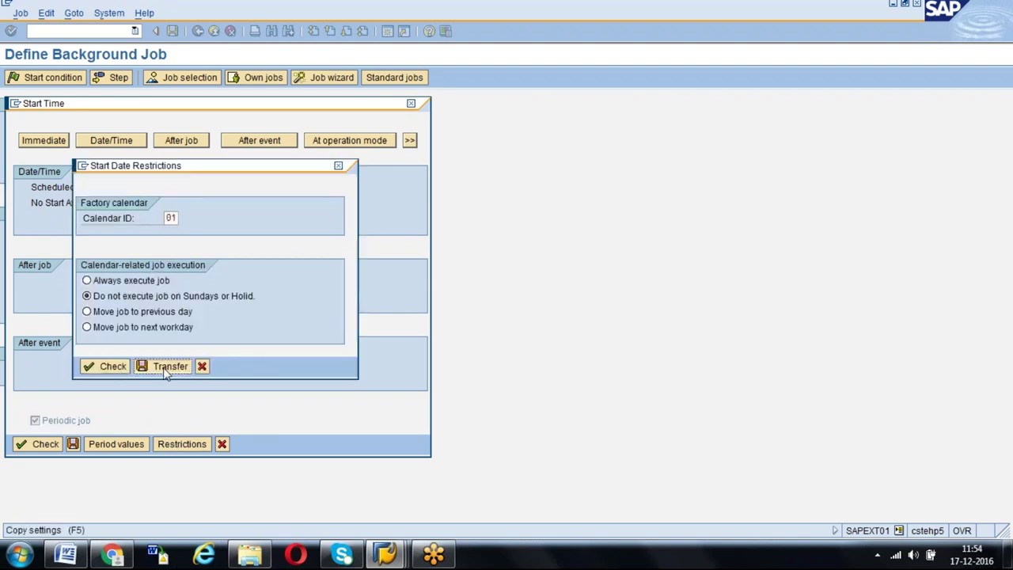
Confirm the daily period, save the start condition and save the background job TESTGKP1_ME59N
click(116, 445)
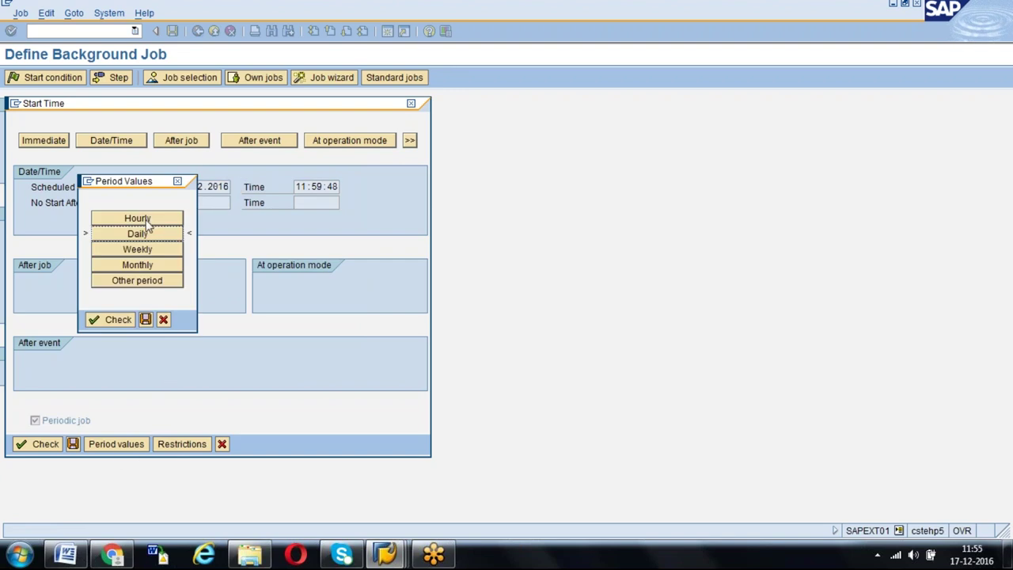
click(146, 320)
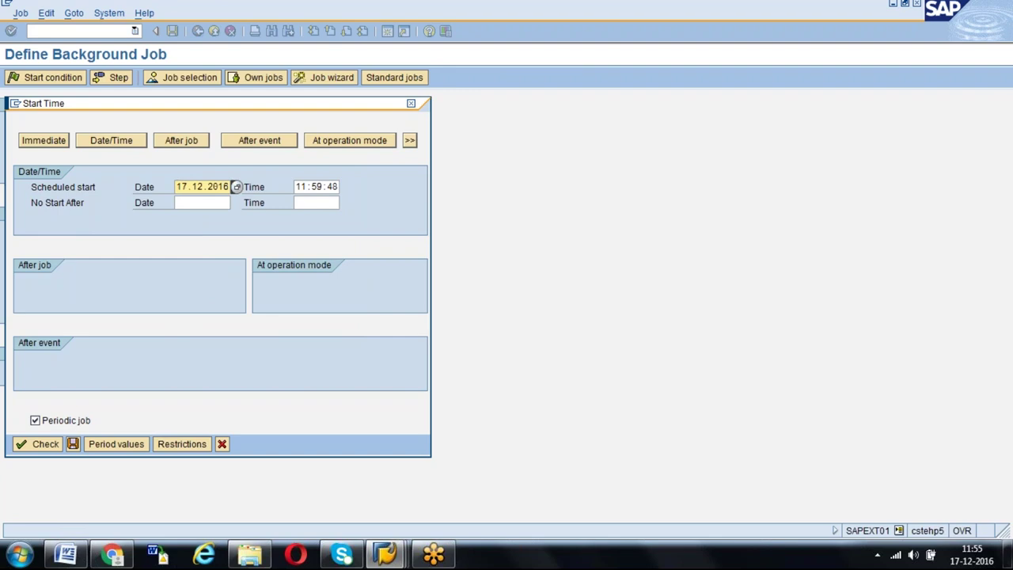
click(73, 444)
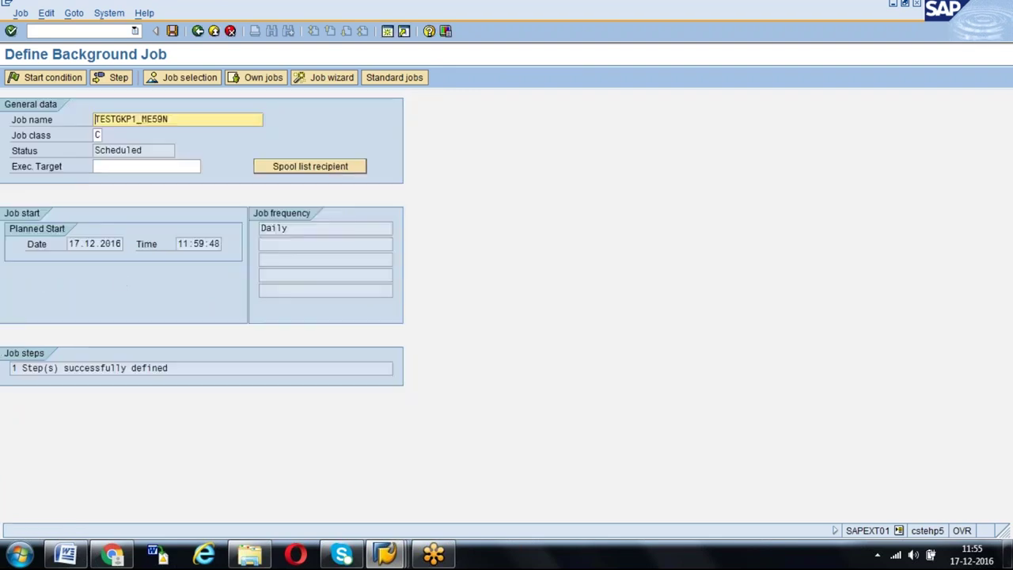
click(174, 32)
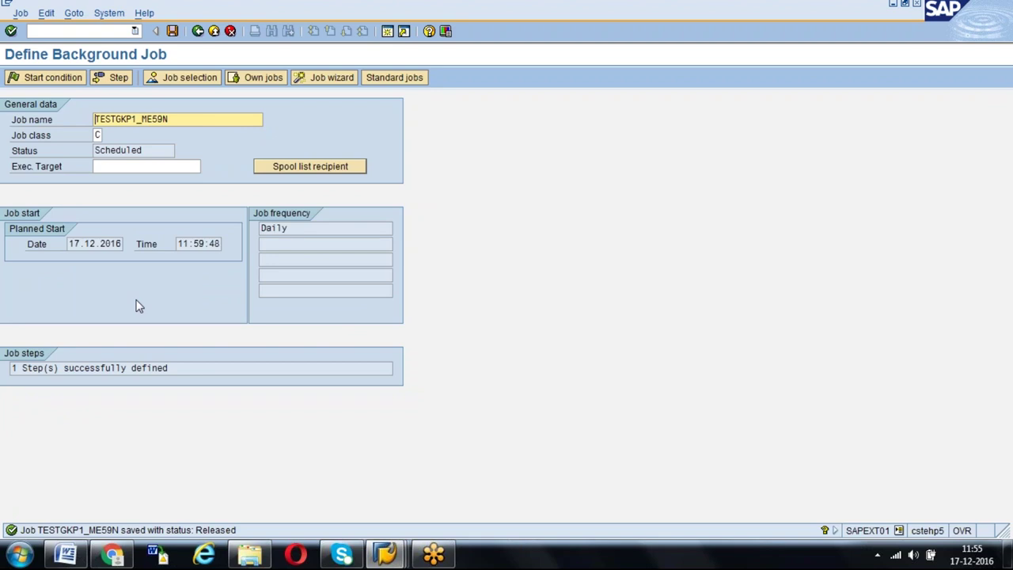
Search the job selection for jobs with ABAP program RM06BB30, including the scheduled status
click(182, 84)
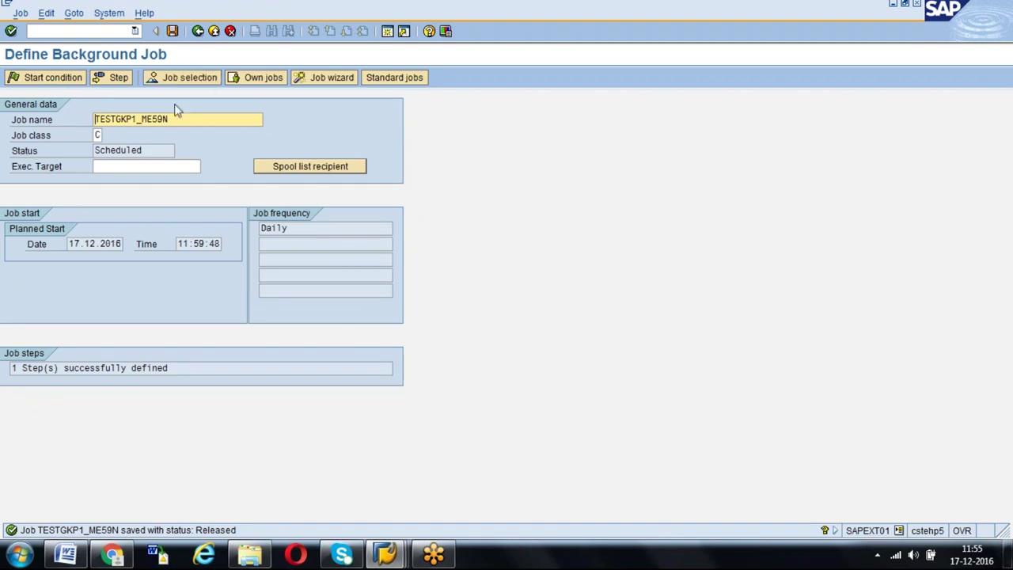
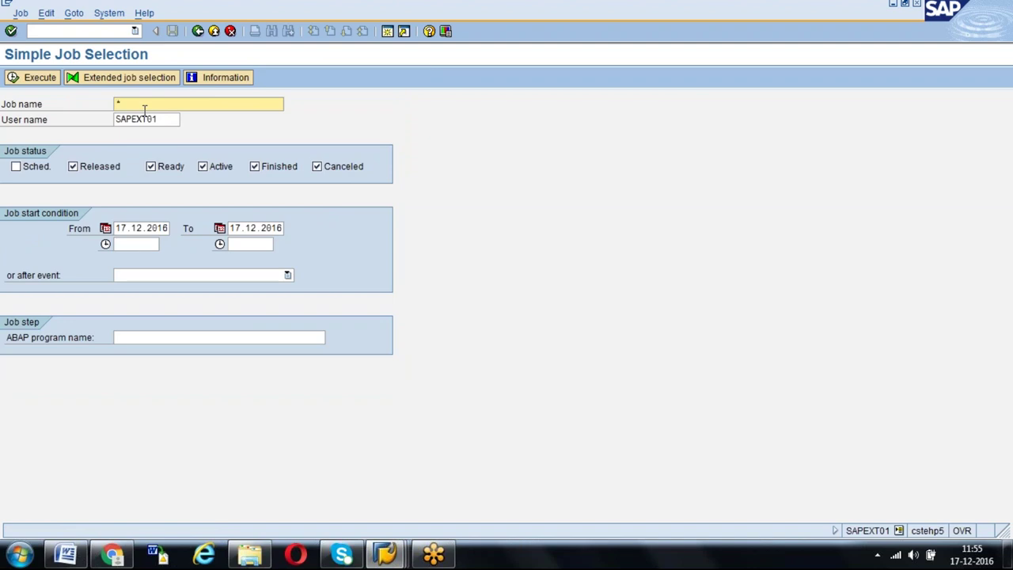
click(129, 337)
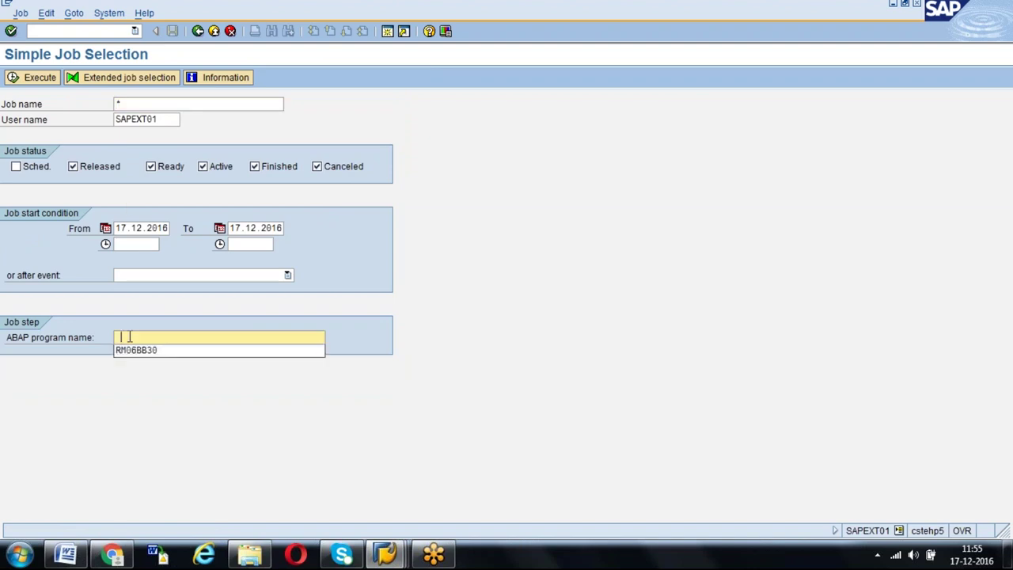
key(Down)
key(Return)
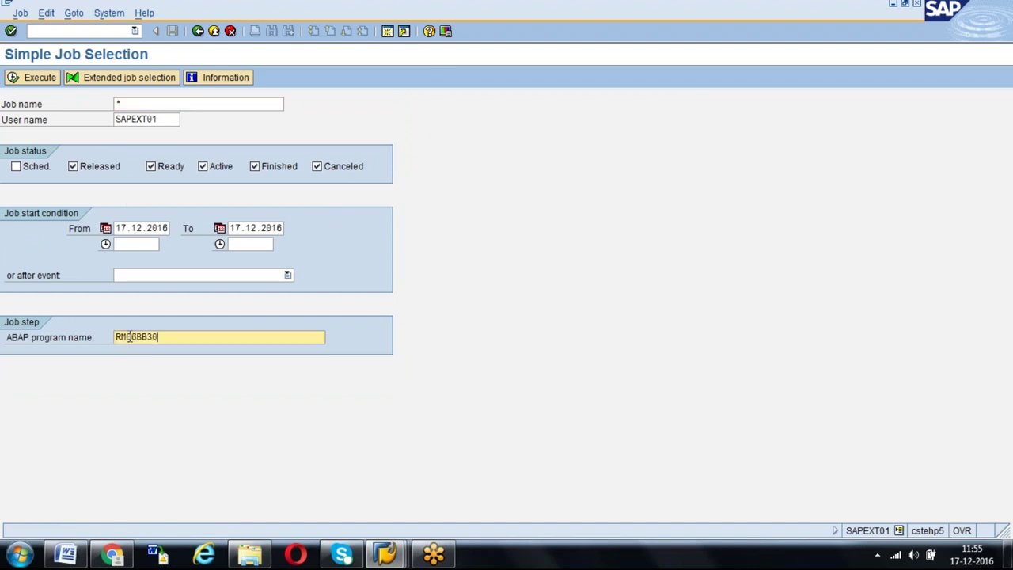
click(16, 167)
click(29, 78)
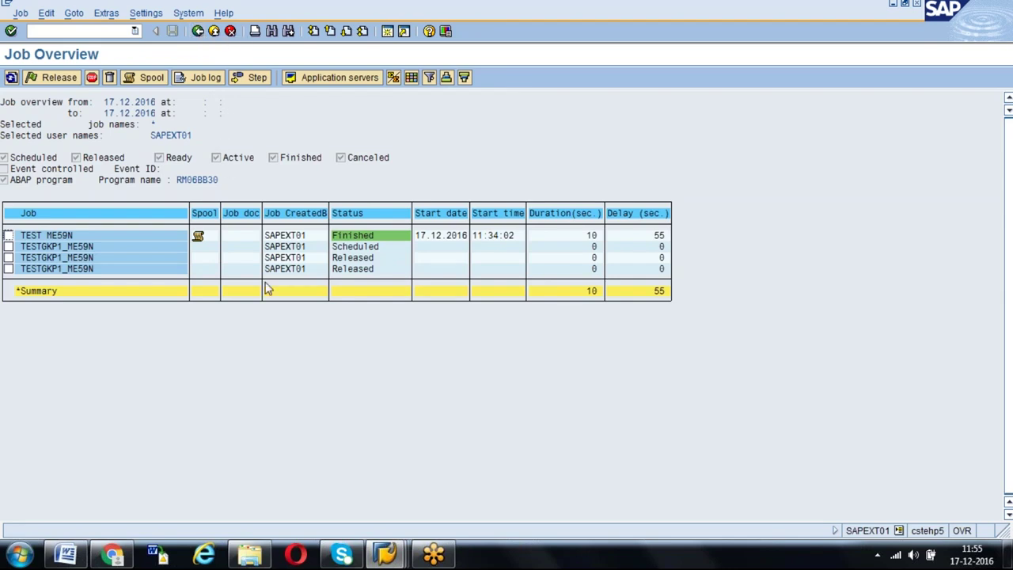
Check the statuses of the TESTGKP1_ME59N jobs in the job overview and return to the job selection
click(393, 249)
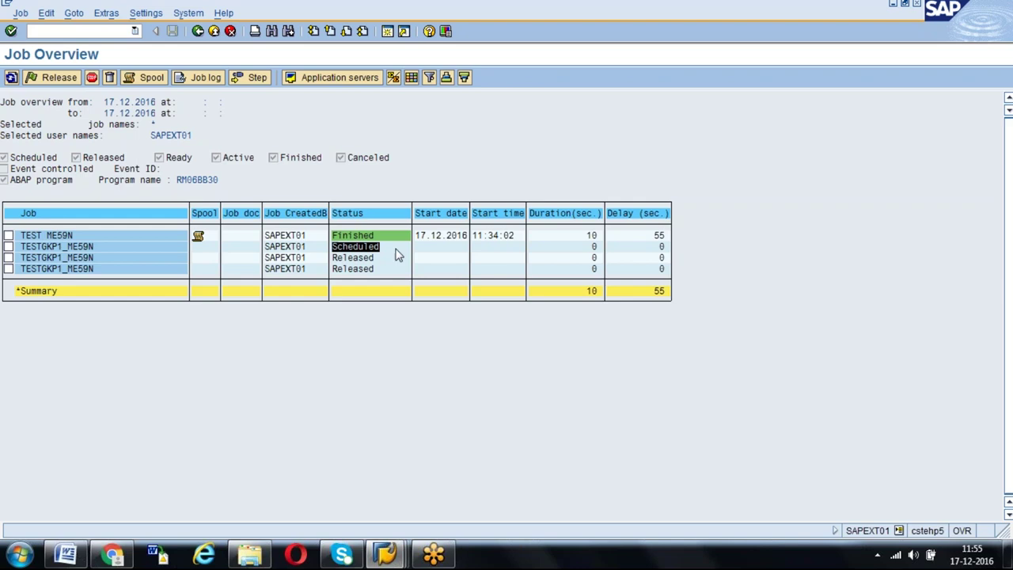
click(346, 256)
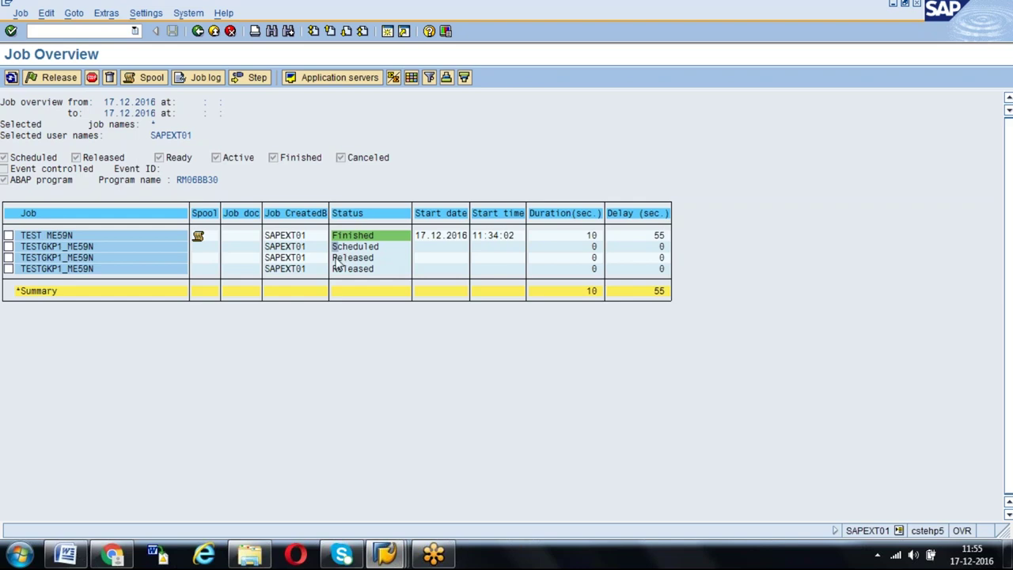
click(372, 240)
click(352, 257)
click(345, 269)
click(198, 33)
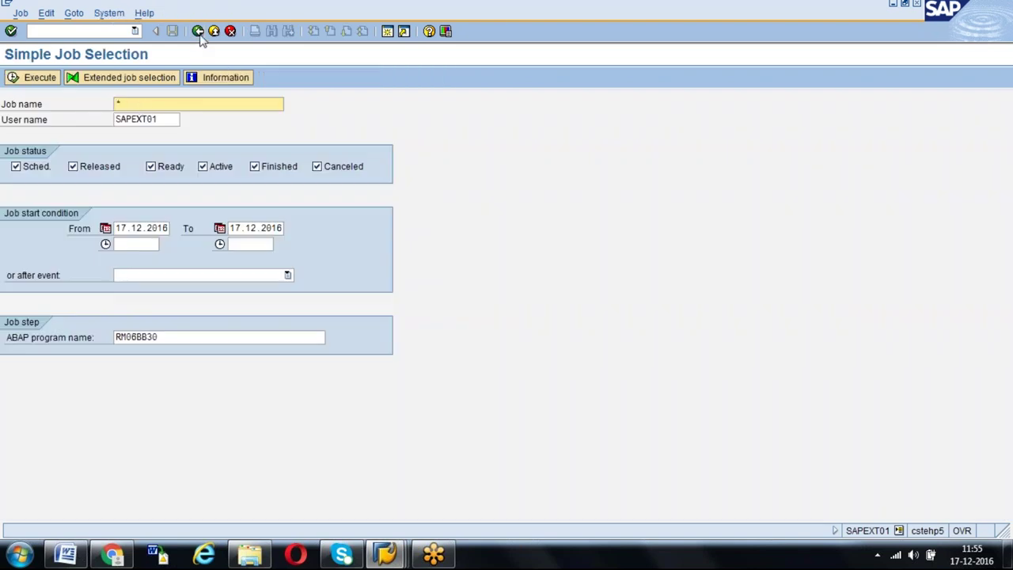
Try the job selection without a job name, and run it with * as the job name
click(140, 106)
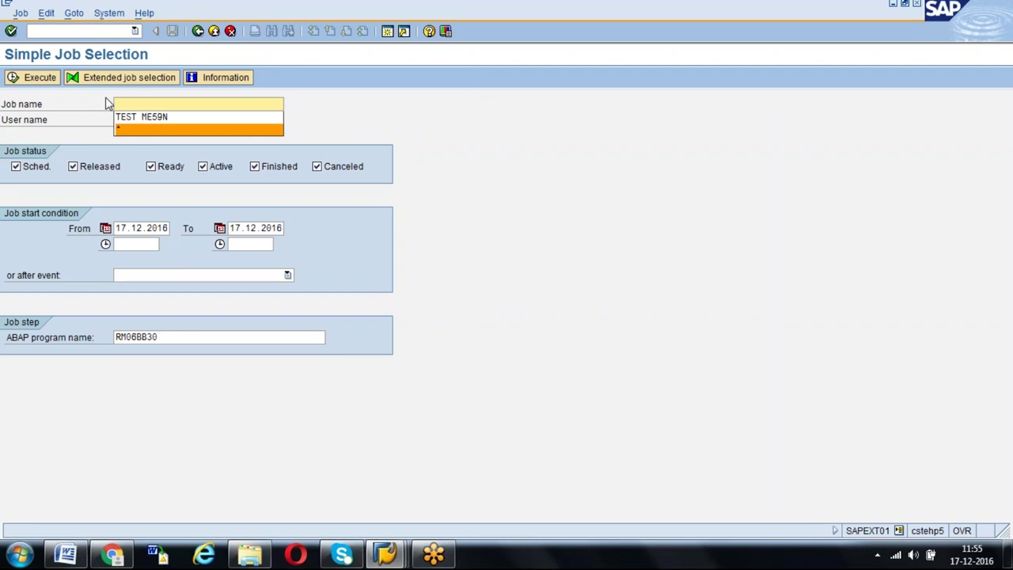
click(30, 81)
click(30, 81)
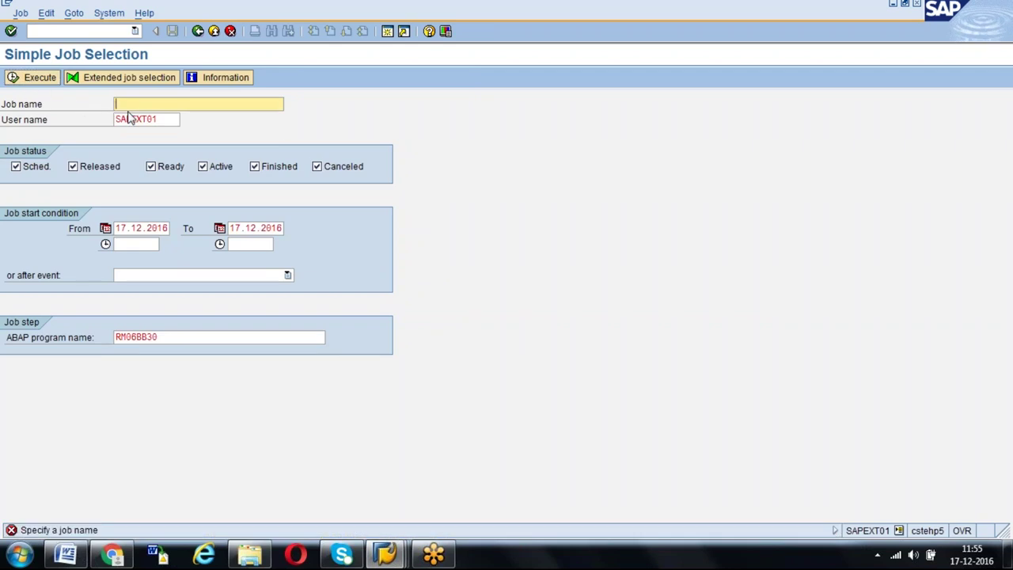
text(*)
click(12, 80)
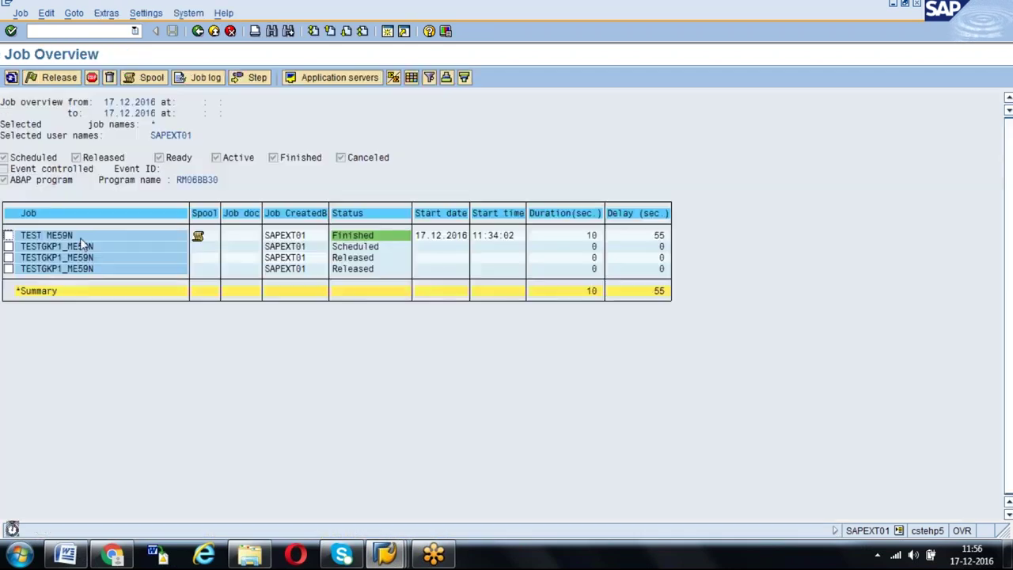
Copy the job name TESTGKP1_ME59N from the overview and rerun the job selection for that name only
drag(23, 242, 98, 247)
key(ctrl+c)
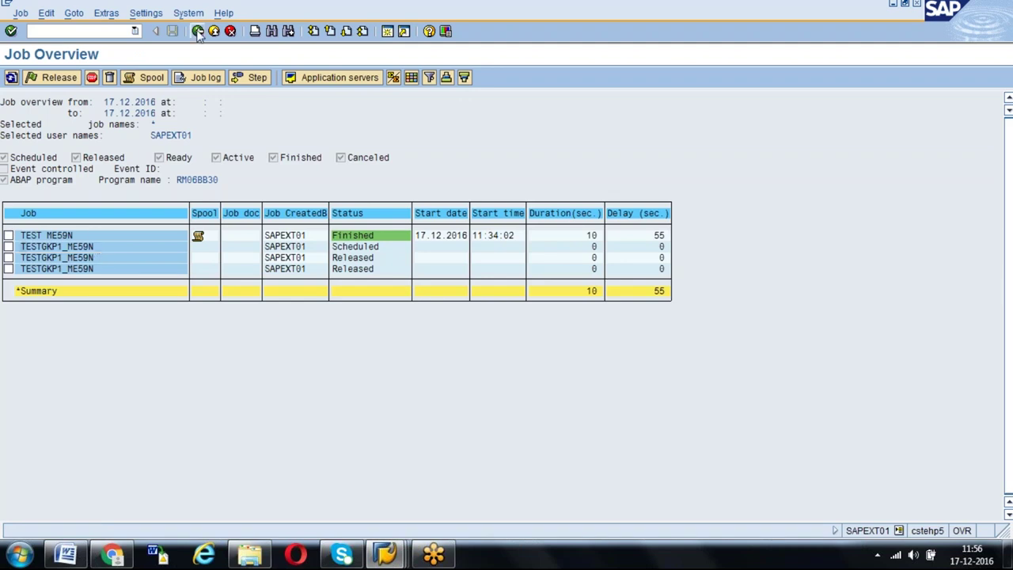
click(198, 30)
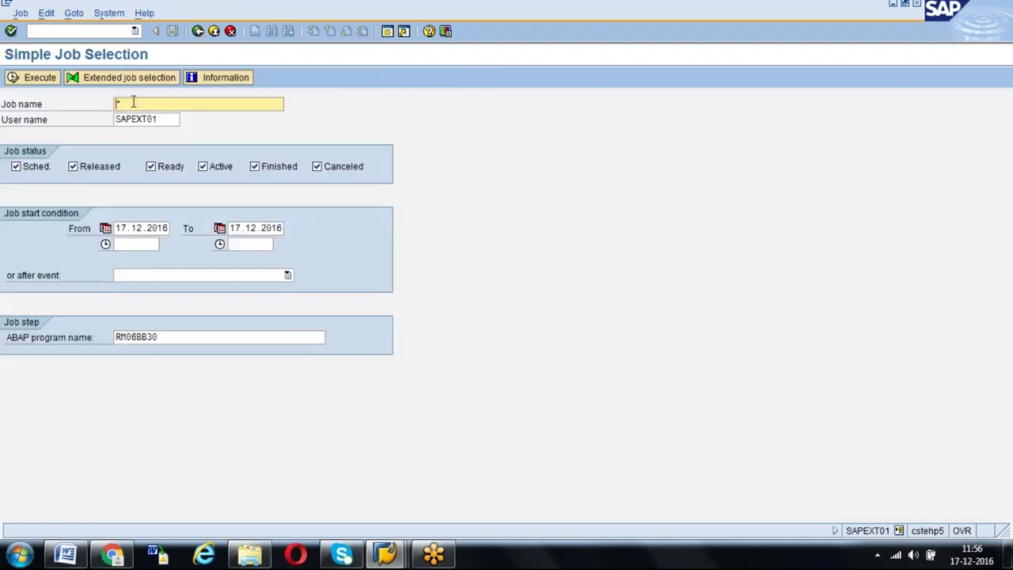
key(ctrl+v)
click(34, 77)
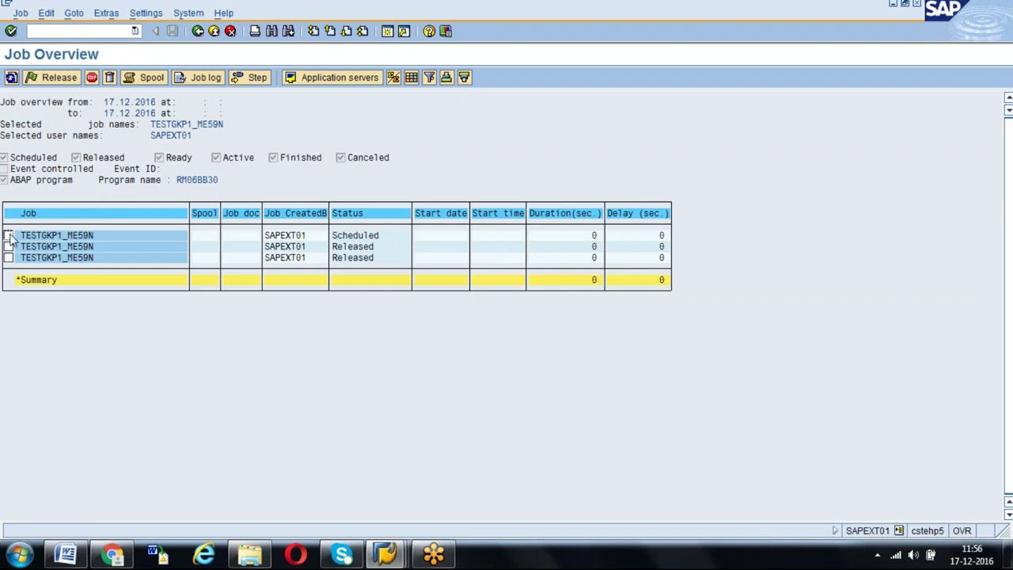
Try to release the scheduled TESTGKP1_ME59N job without specifying a start time
click(59, 75)
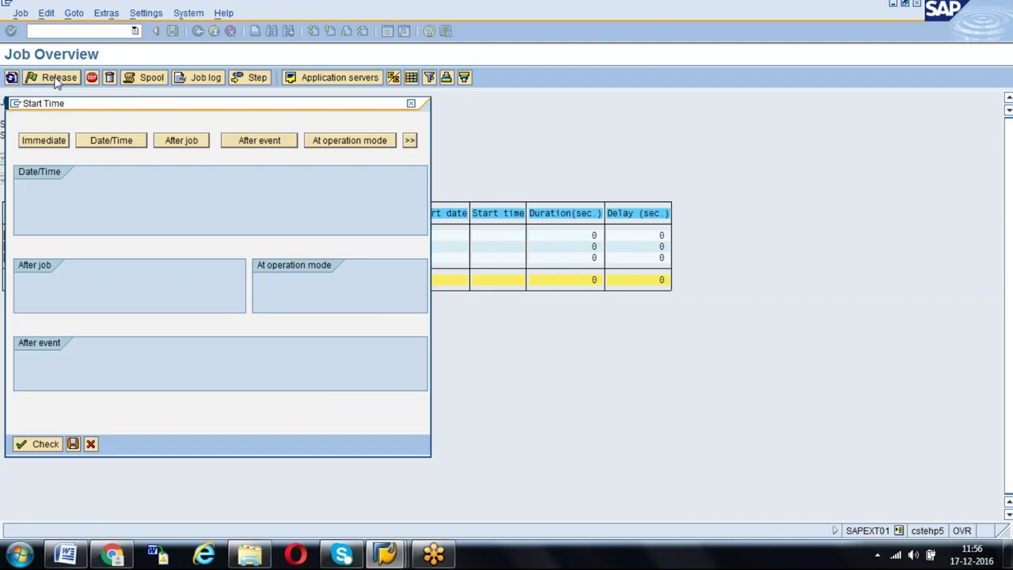
click(73, 443)
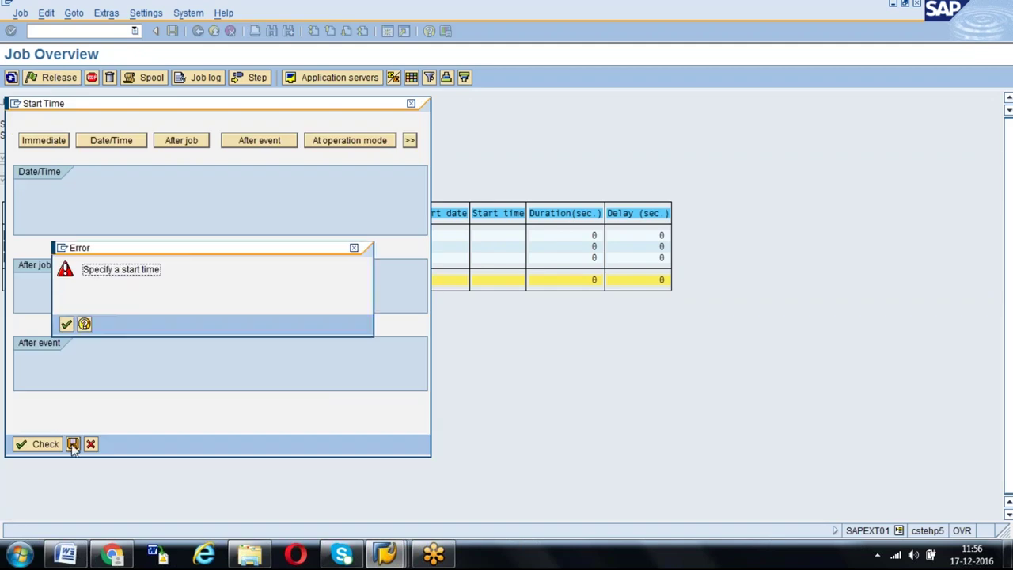
key(Return)
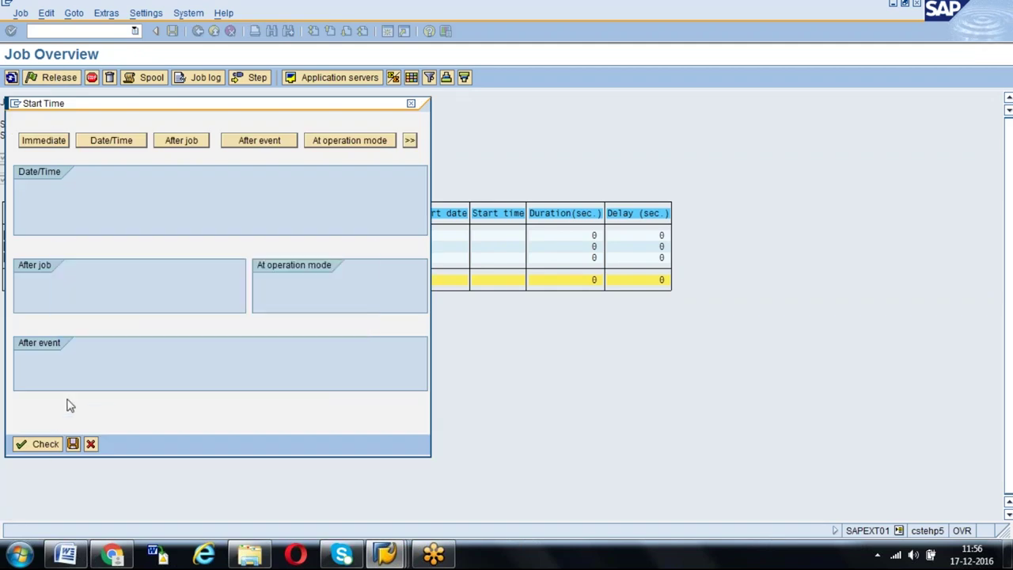
click(39, 443)
click(67, 323)
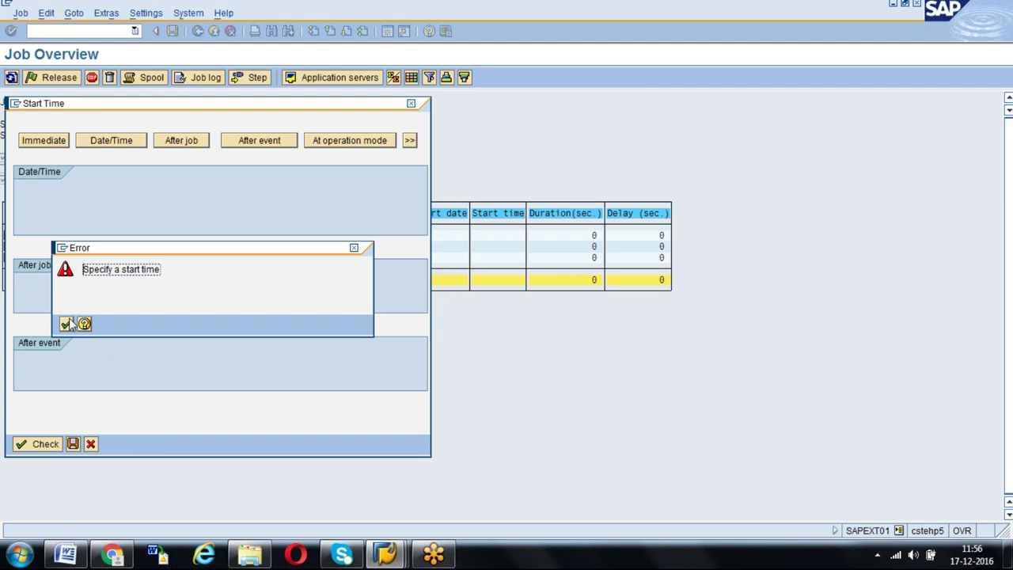
click(90, 444)
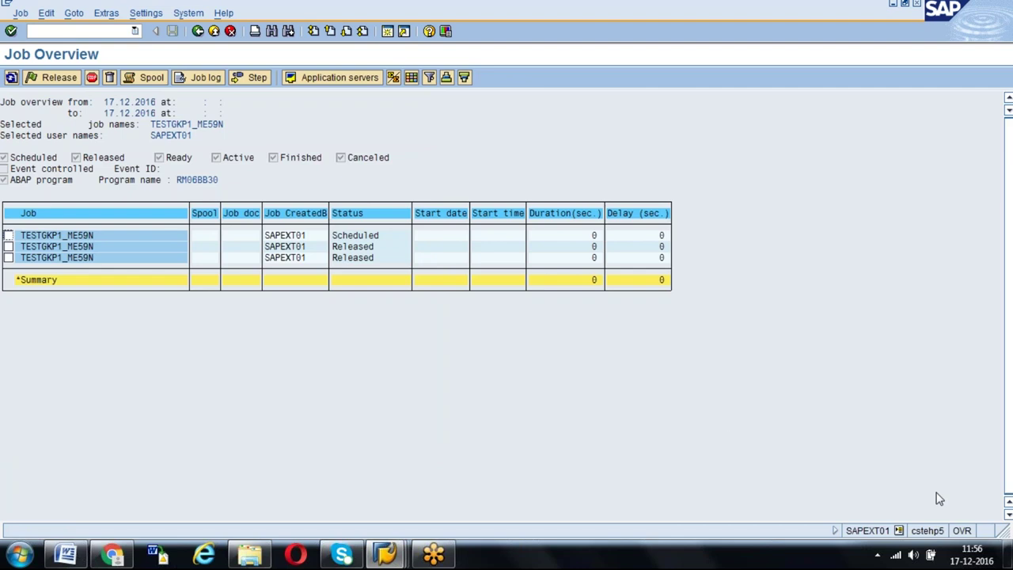
Request the job log of the first released TESTGKP1_ME59N job and return to the job selection
click(8, 247)
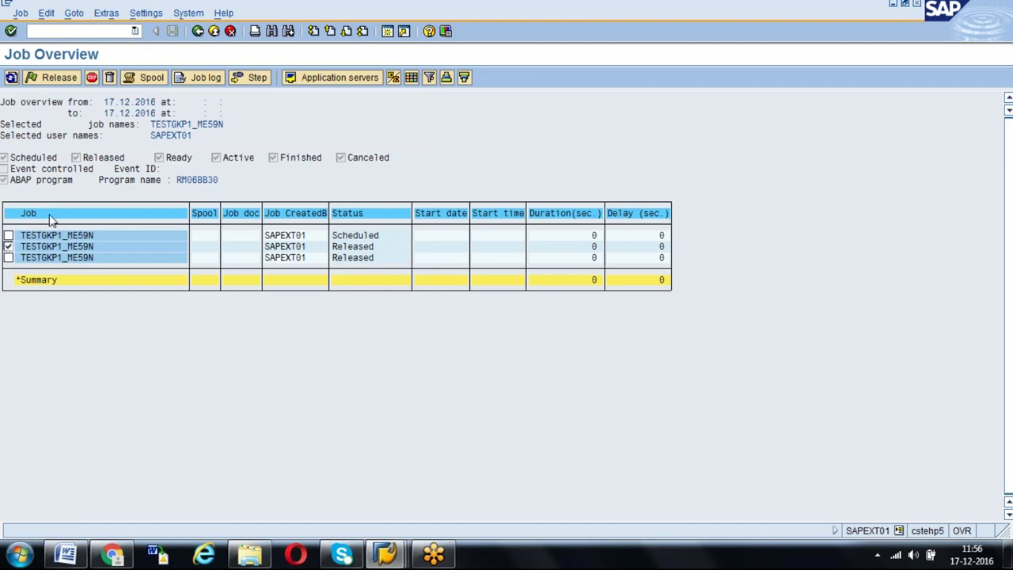
click(205, 79)
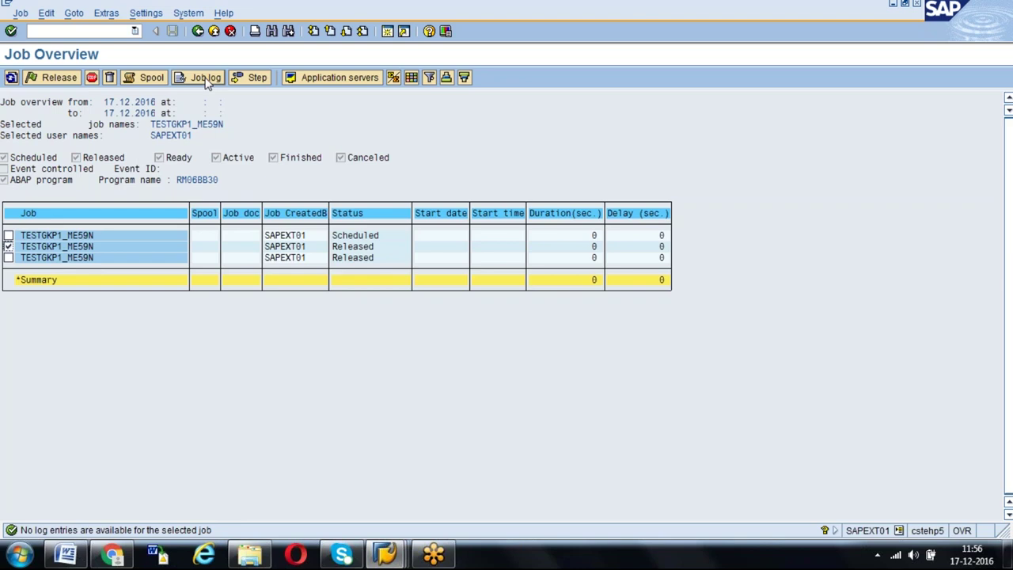
click(198, 31)
Reset the job name filter to * and list all jobs for the program again
key(Delete)
key(Delete)
key(Delete)
key(Delete)
key(Delete)
key(Delete)
key(Delete)
key(Delete)
key(Delete)
key(Delete)
key(Delete)
key(Delete)
key(Delete)
key(Delete)
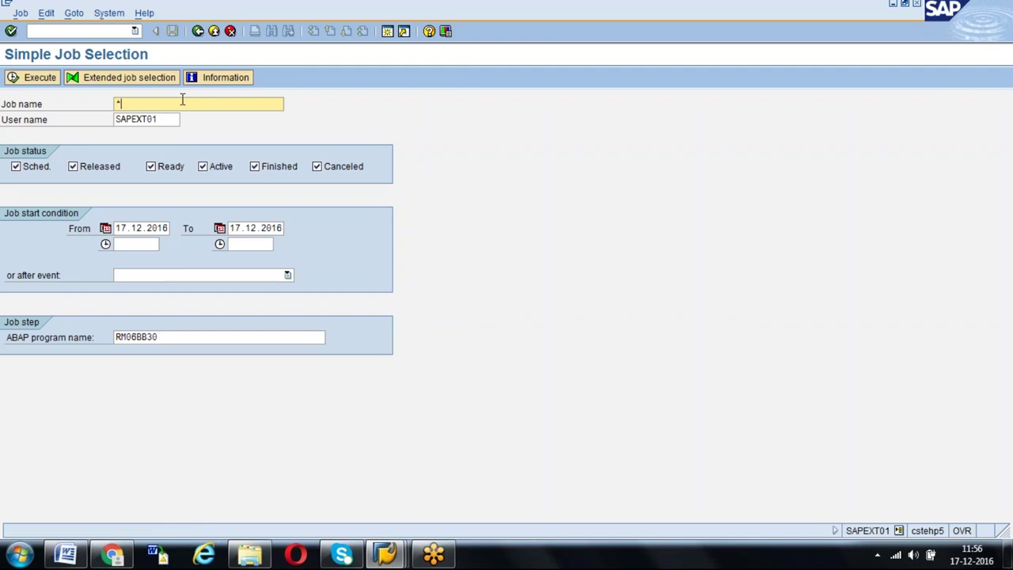
click(24, 81)
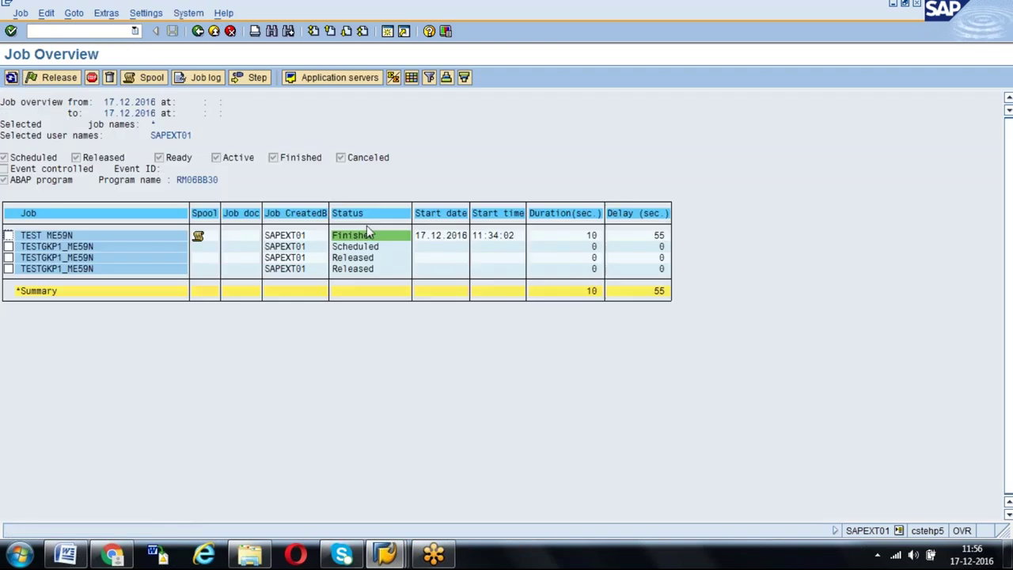
Review the job log of the finished TEST ME59N job, including its variant and error messages, and return to the job overview
click(8, 235)
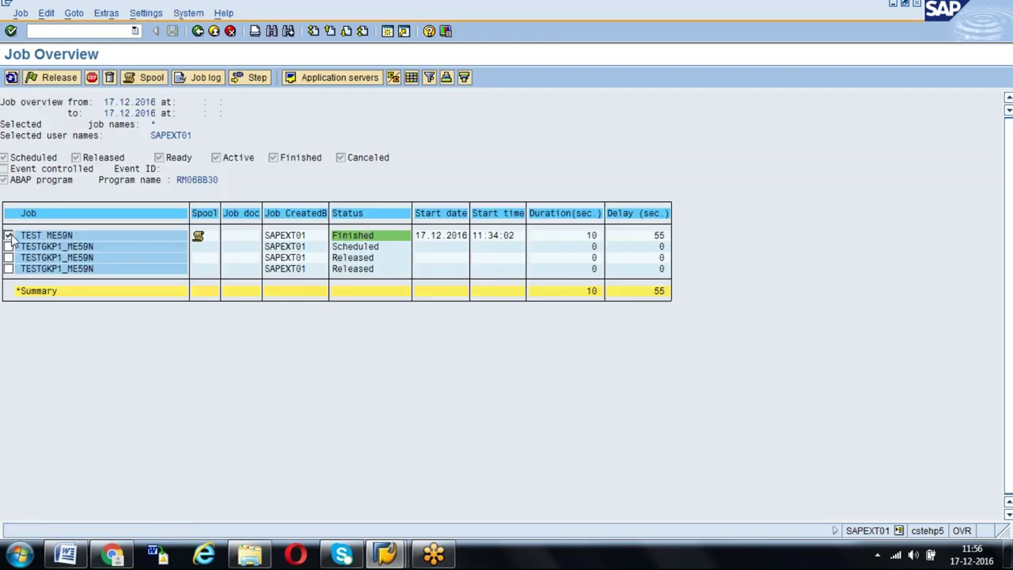
click(199, 77)
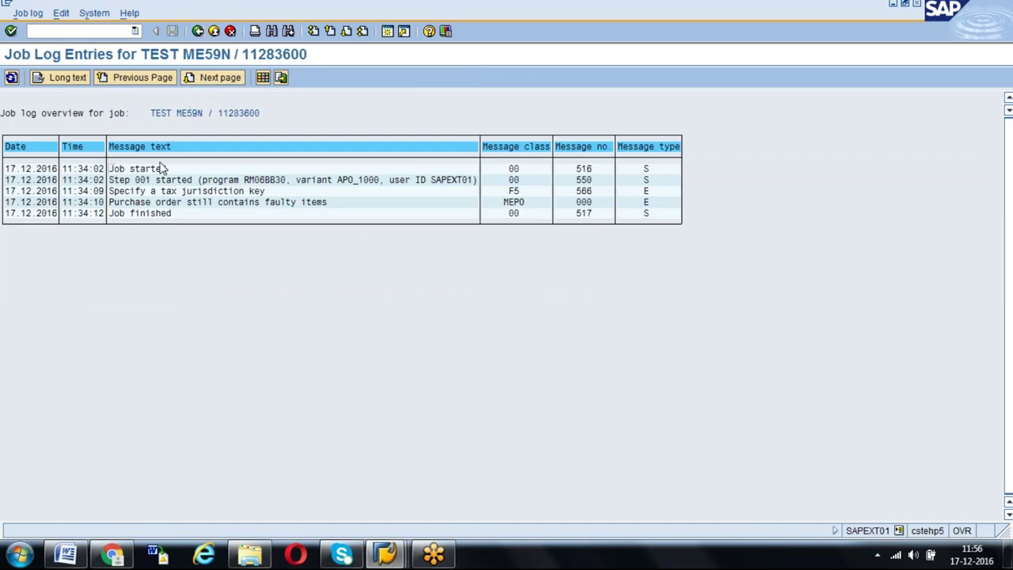
drag(261, 180, 468, 187)
drag(115, 204, 354, 205)
click(115, 204)
click(197, 32)
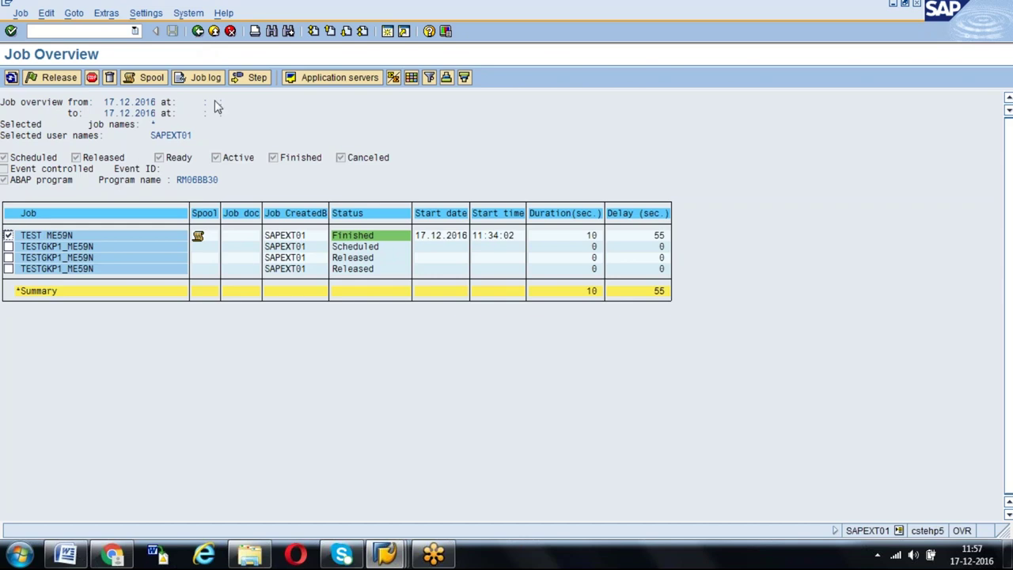
Display the spool request of the finished TEST ME59N job, review its message texts and return to the job overview
click(148, 78)
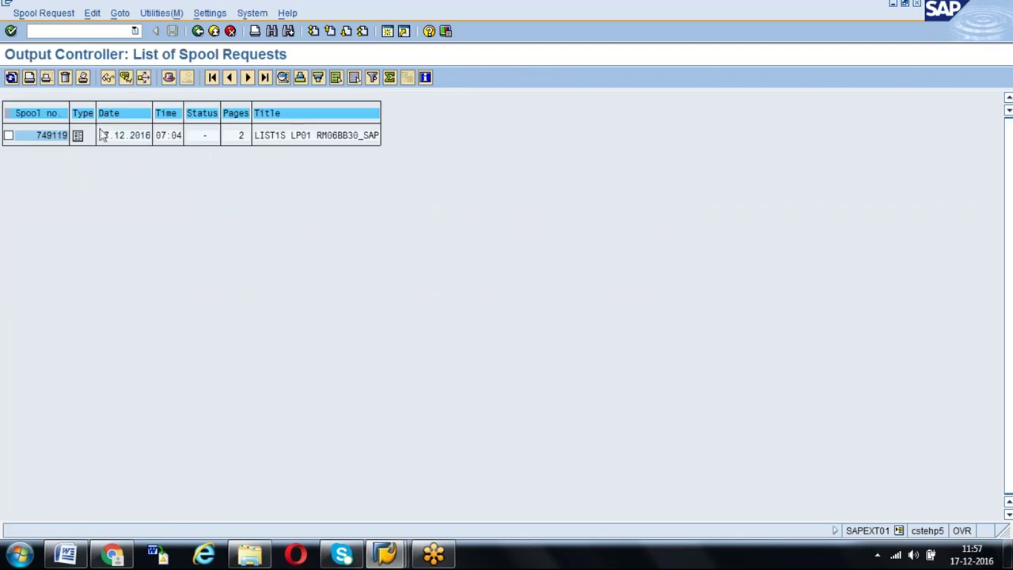
click(8, 136)
click(78, 135)
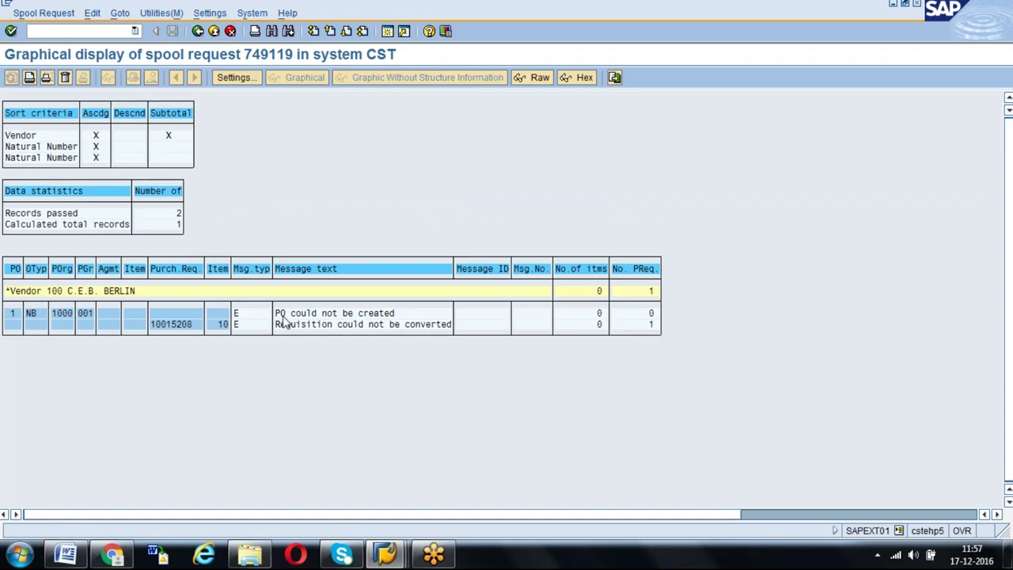
drag(290, 317, 445, 323)
click(445, 322)
drag(330, 324, 515, 349)
click(198, 31)
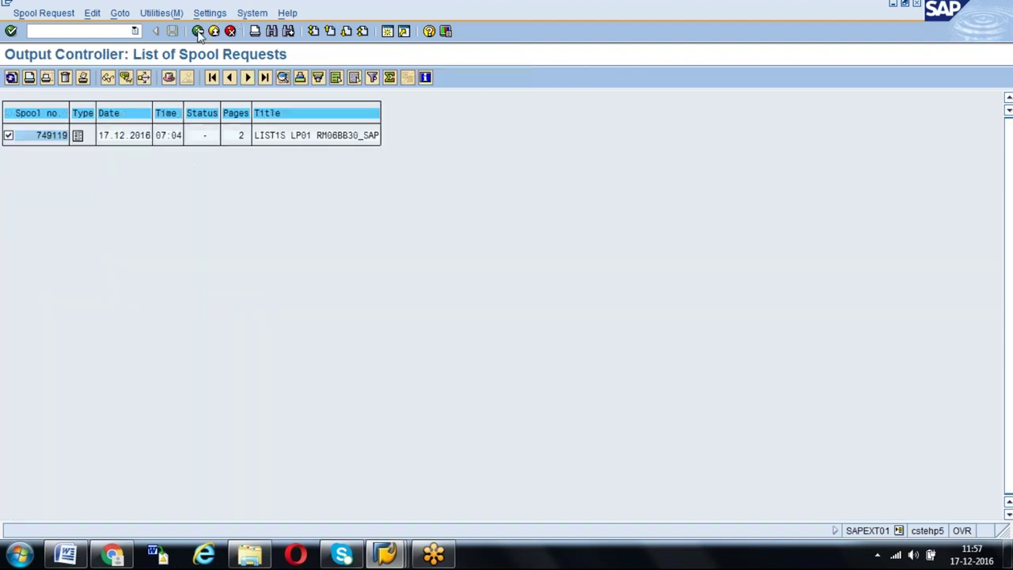
click(198, 31)
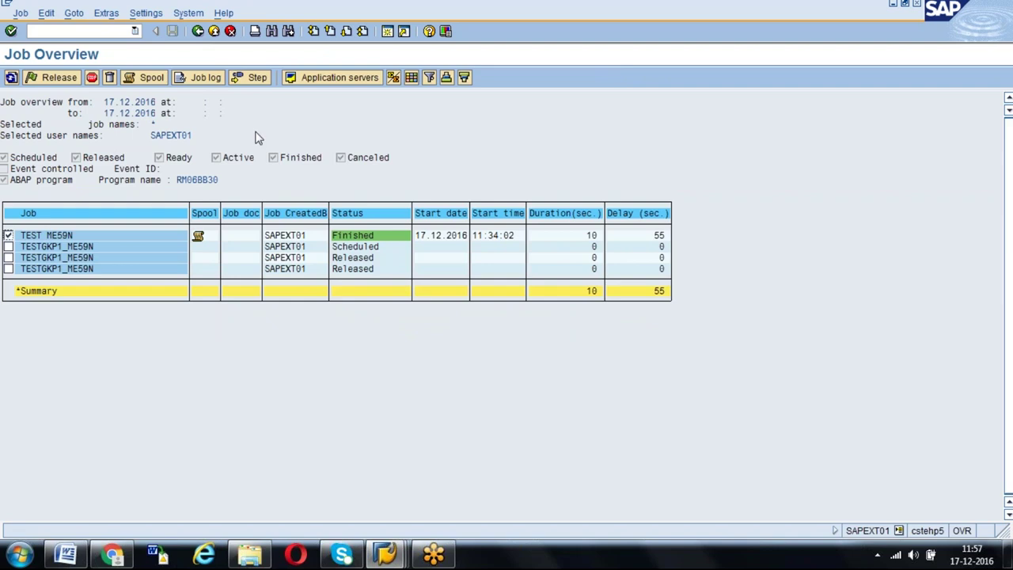
Show the long text of the "Specify a tax jurisdiction key" message in the TEST ME59N job log and return to the overview
click(213, 82)
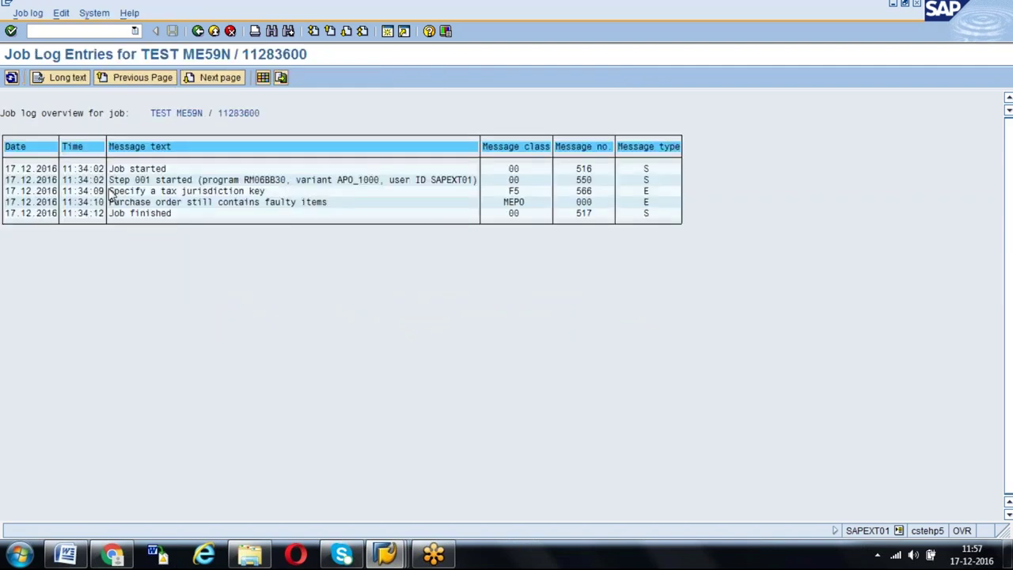
drag(111, 193, 281, 199)
key(ctrl+c)
click(65, 82)
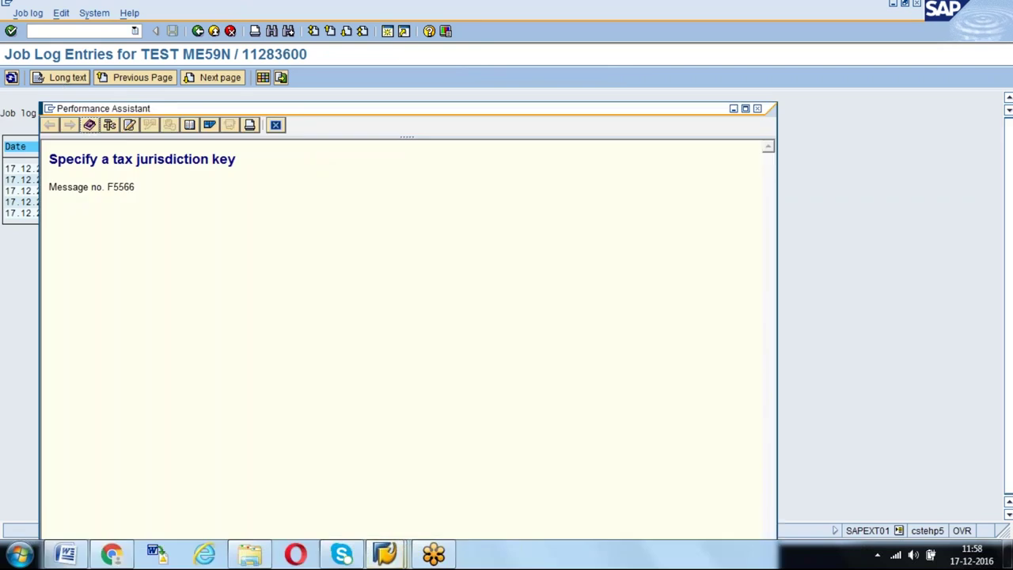
click(274, 126)
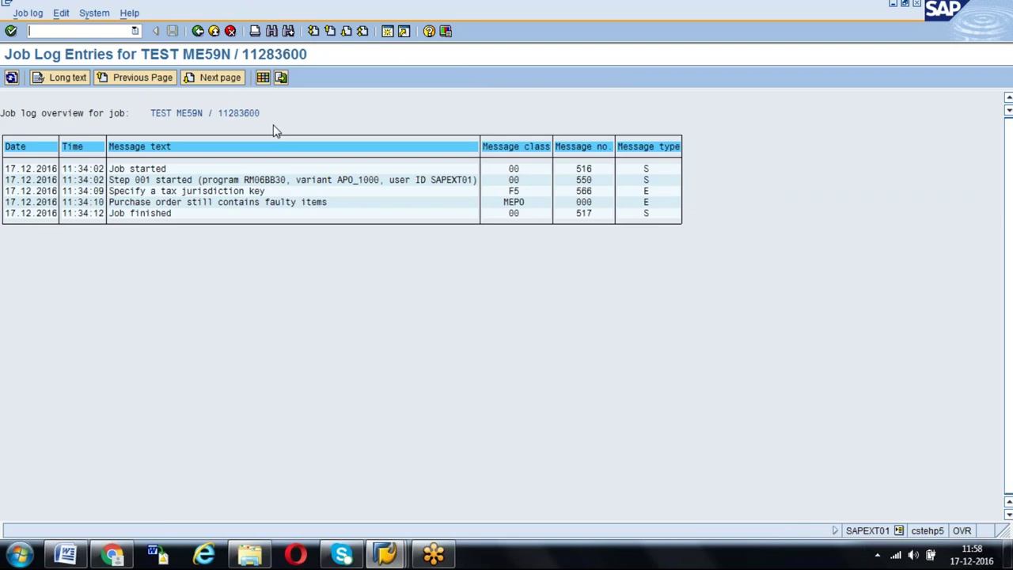
click(198, 33)
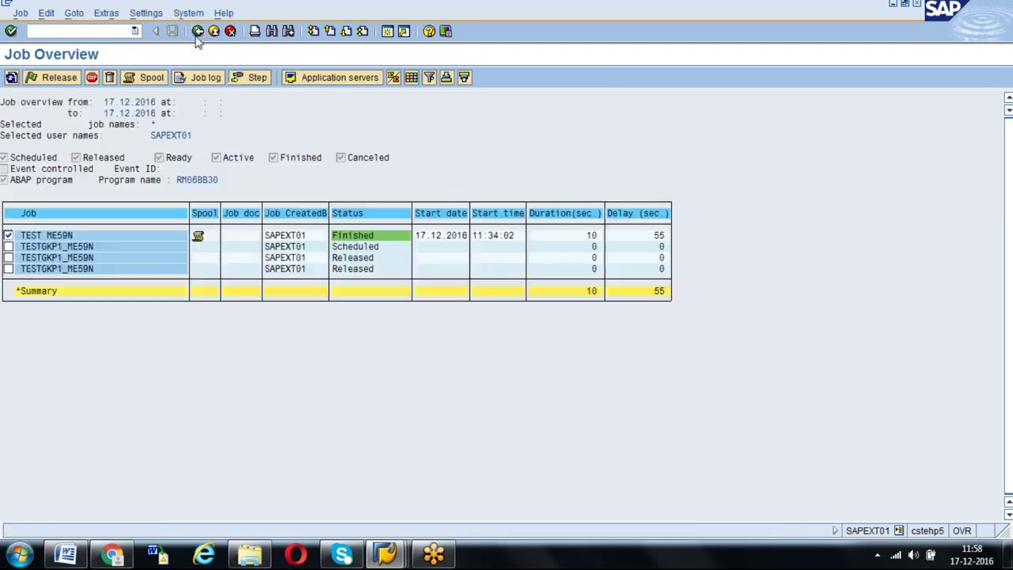
Return to the job selection and list only the jobs named TESTGKP1_ME59N
click(198, 32)
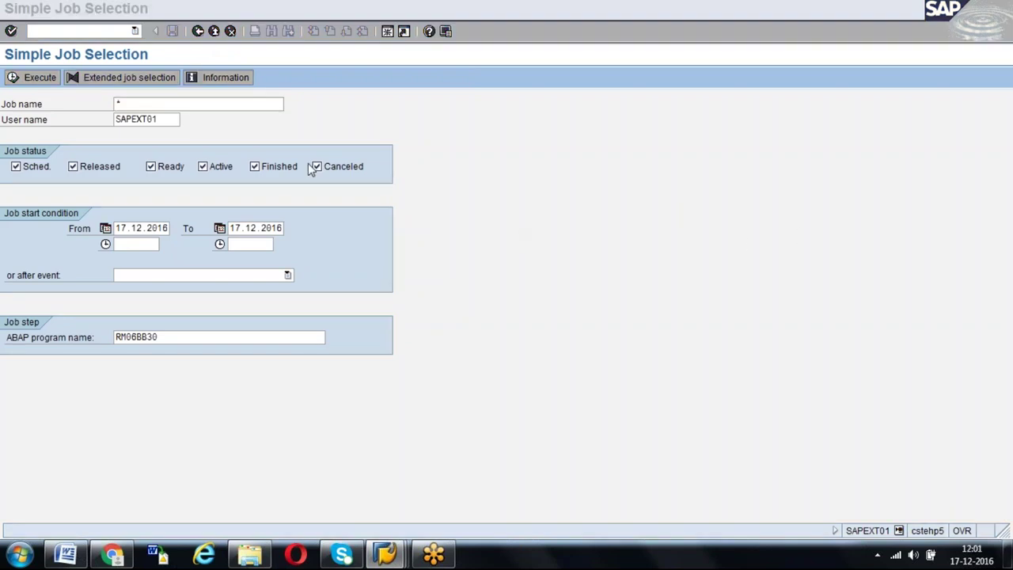
click(151, 106)
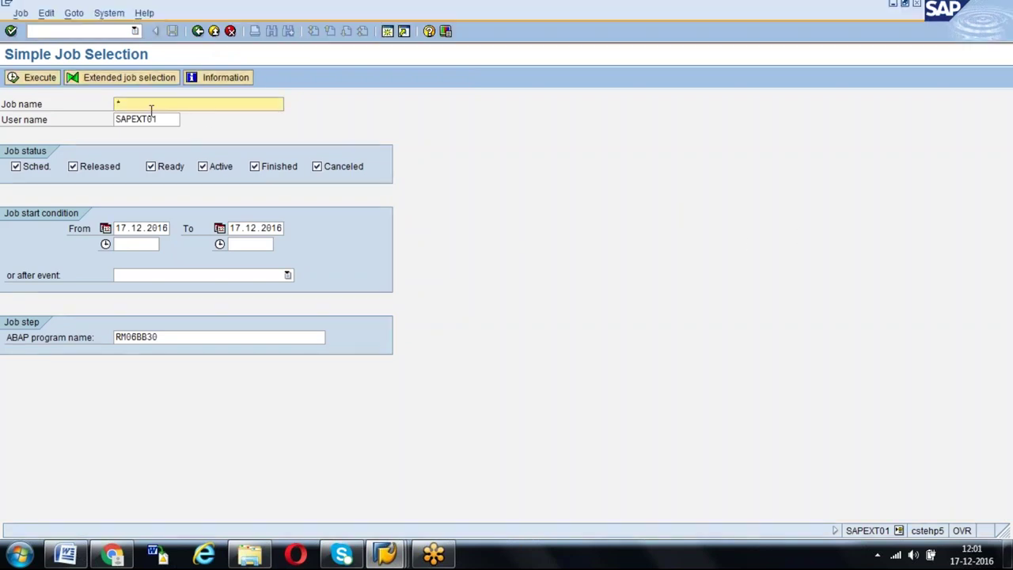
key(BackSpace)
key(Down)
key(Down)
key(Return)
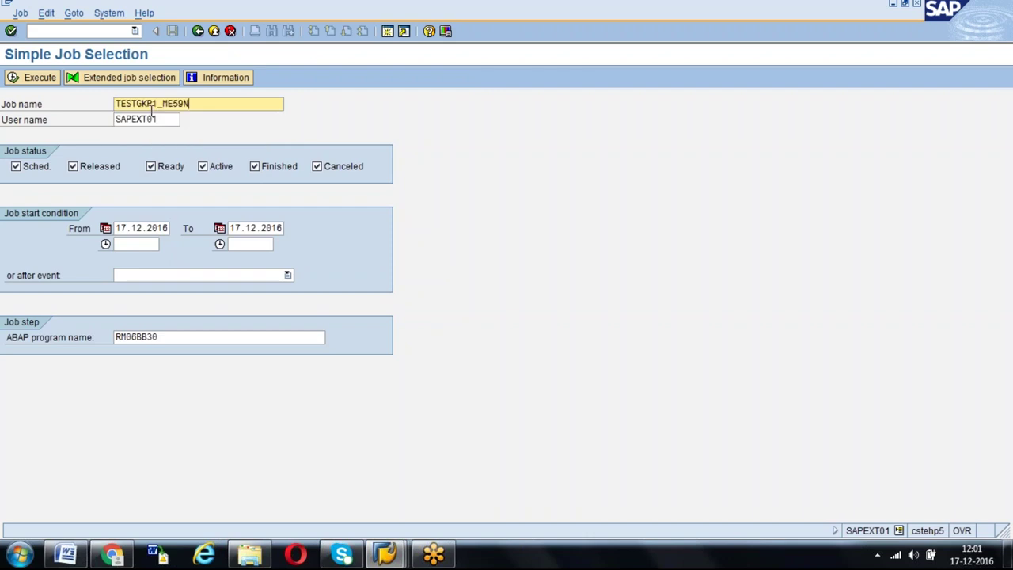
click(37, 81)
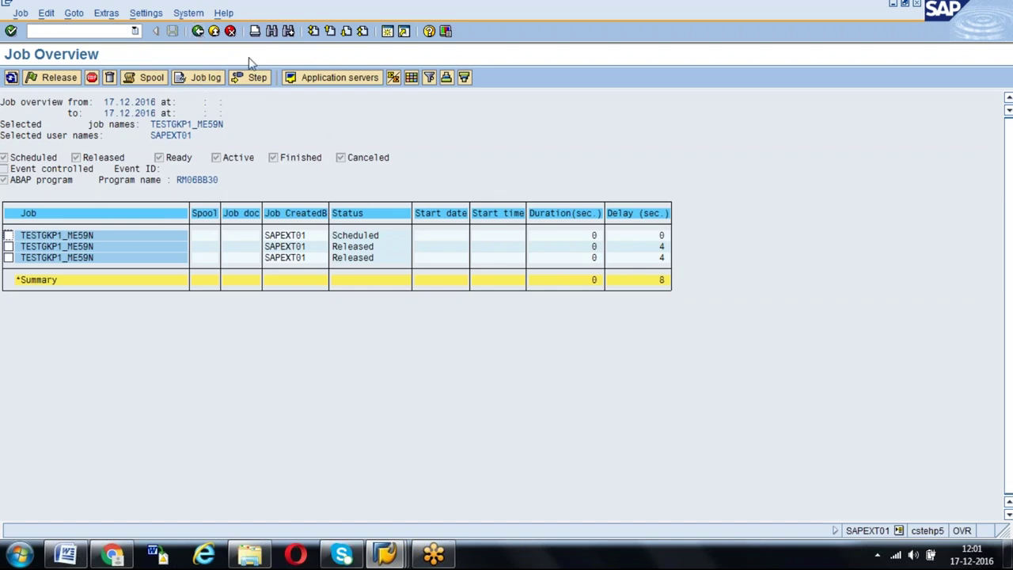
Go back to the job selection and replace both the job name and user name filters with *
click(197, 30)
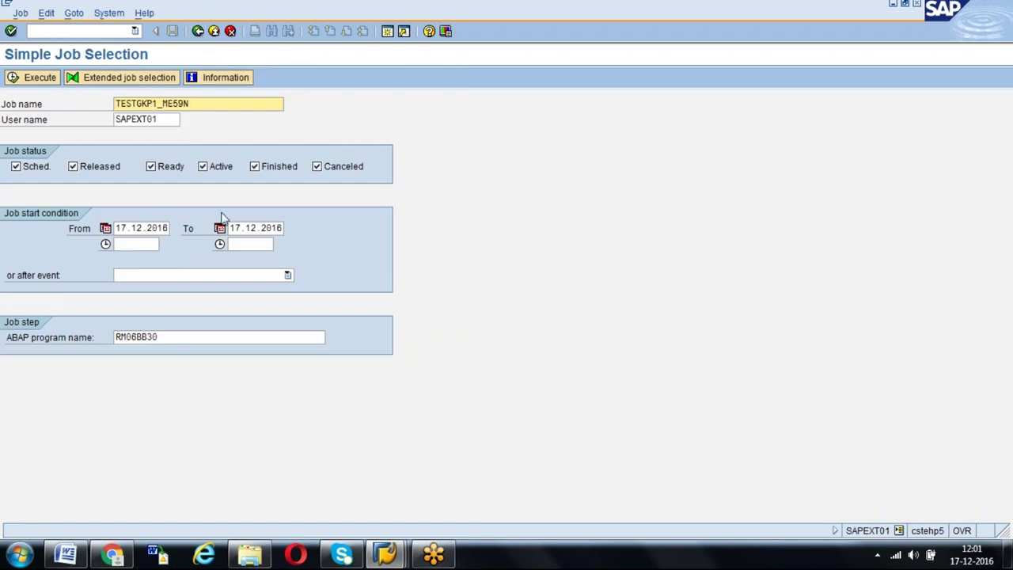
key(Delete)
key(Delete)
key(Delete)
key(Delete)
key(Delete)
key(Delete)
key(Delete)
key(Delete)
key(Delete)
key(Delete)
key(Delete)
key(Delete)
key(Delete)
key(Delete)
key(Tab)
key(Delete)
key(Delete)
key(Delete)
key(Delete)
key(Delete)
key(Delete)
key(Delete)
key(Delete)
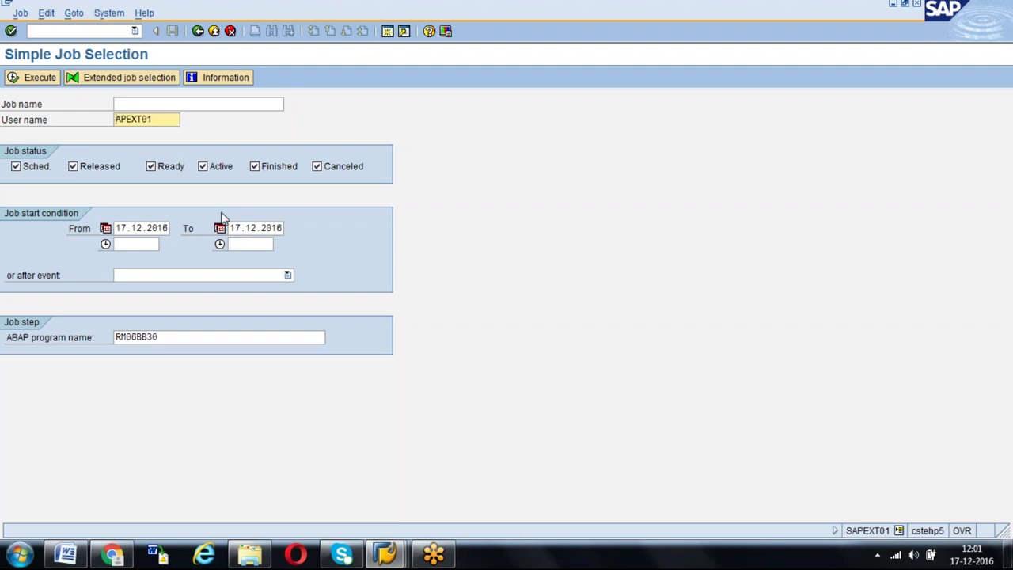
key(shift+Tab)
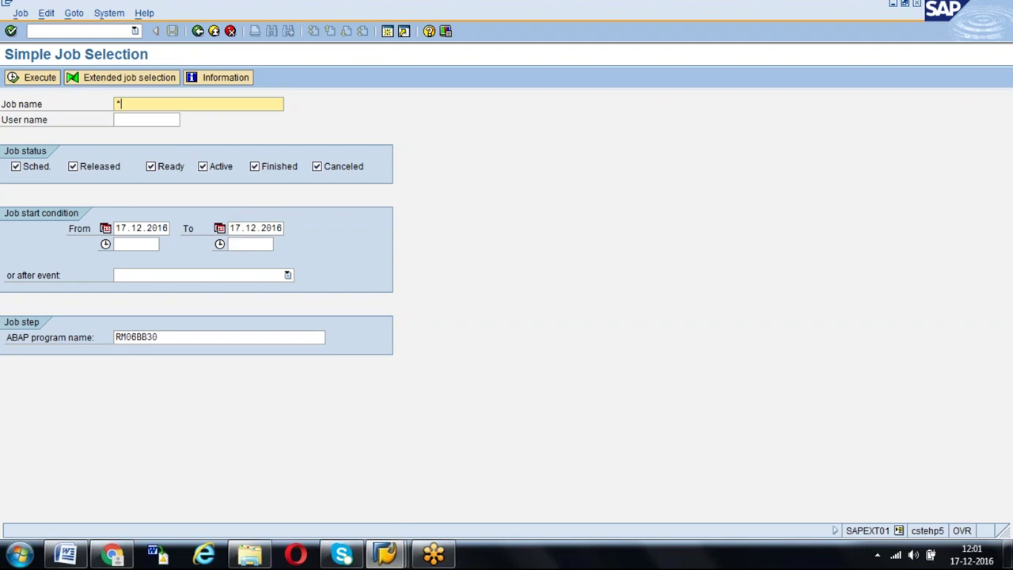
click(131, 117)
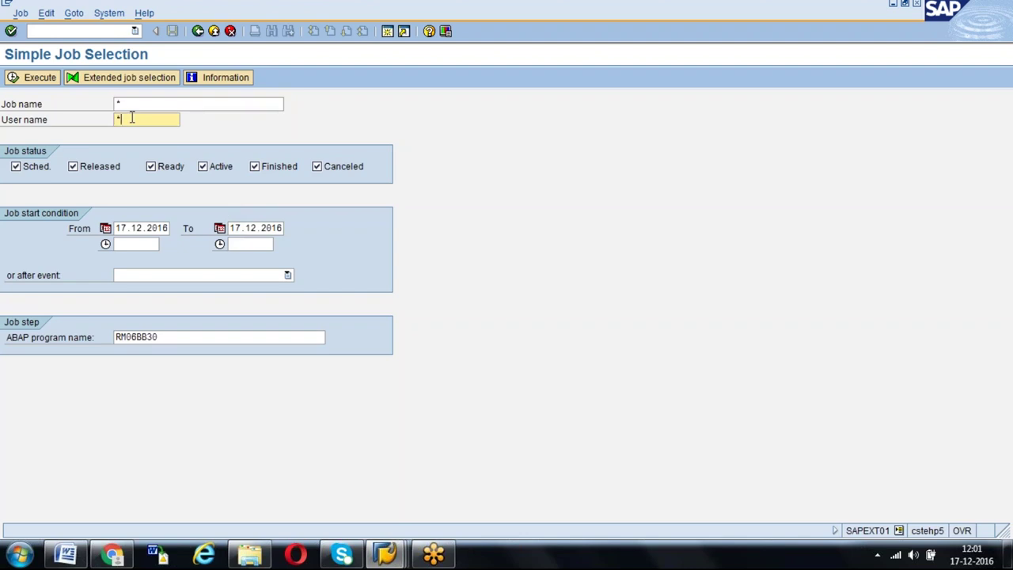
text(*)
Clear the from and to dates of the job start condition and list all jobs for program RM06BB30
click(117, 227)
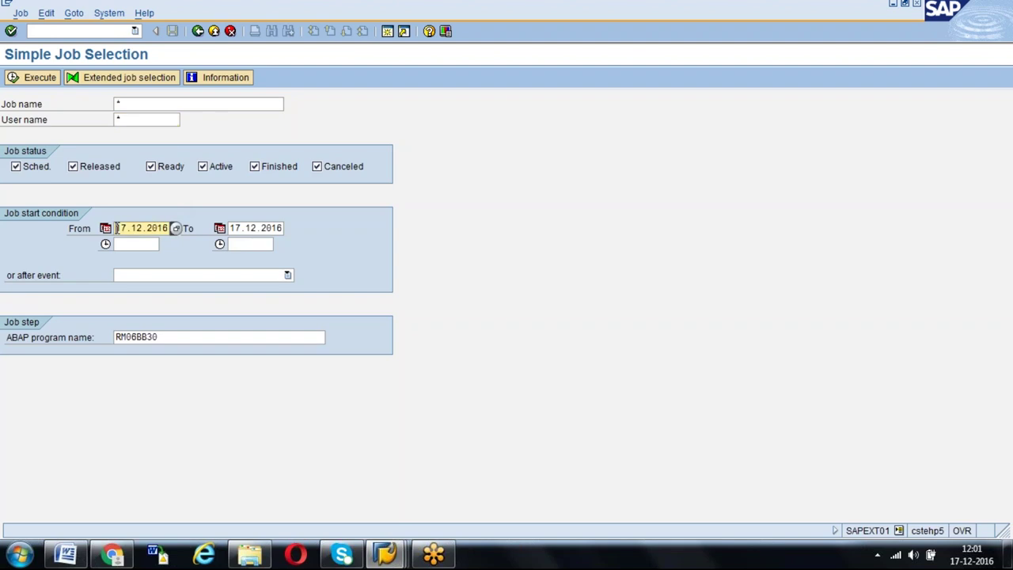
key(Delete)
key(Delete)
key(Delete)
key(Delete)
key(Tab)
key(Delete)
key(Delete)
key(Delete)
key(Delete)
key(Delete)
key(Delete)
key(Delete)
key(Delete)
key(Delete)
key(Delete)
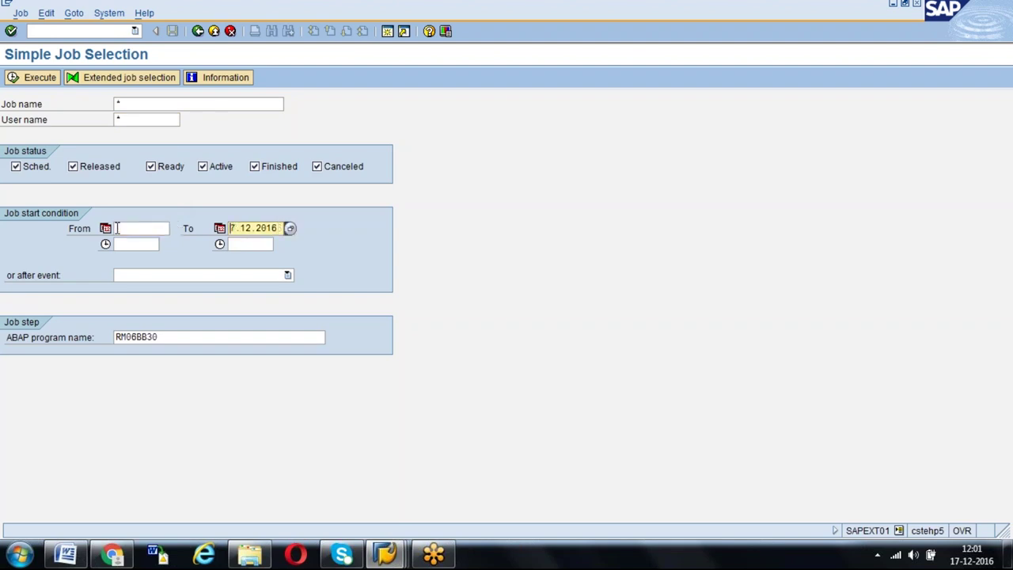
click(169, 339)
click(117, 337)
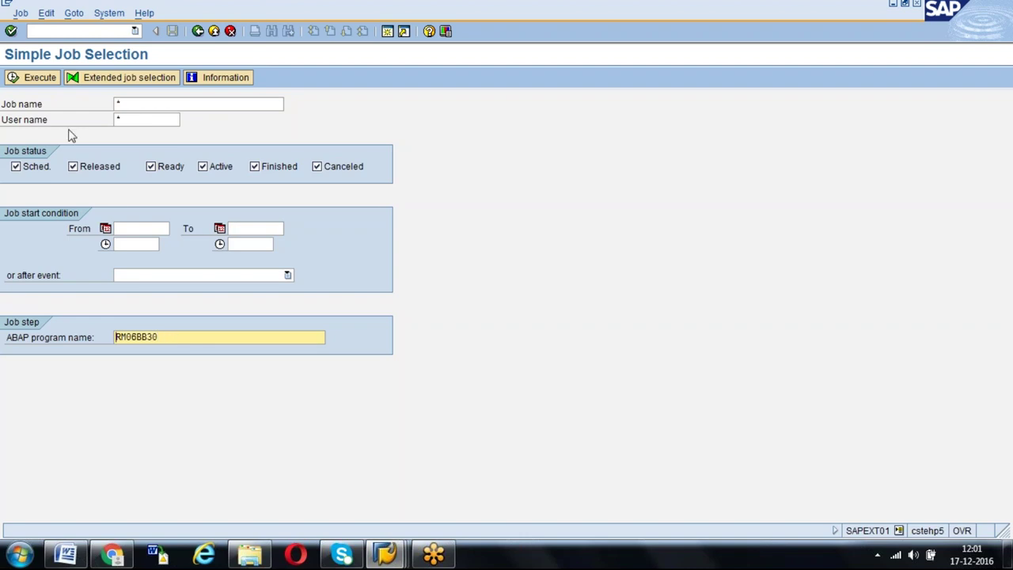
click(24, 77)
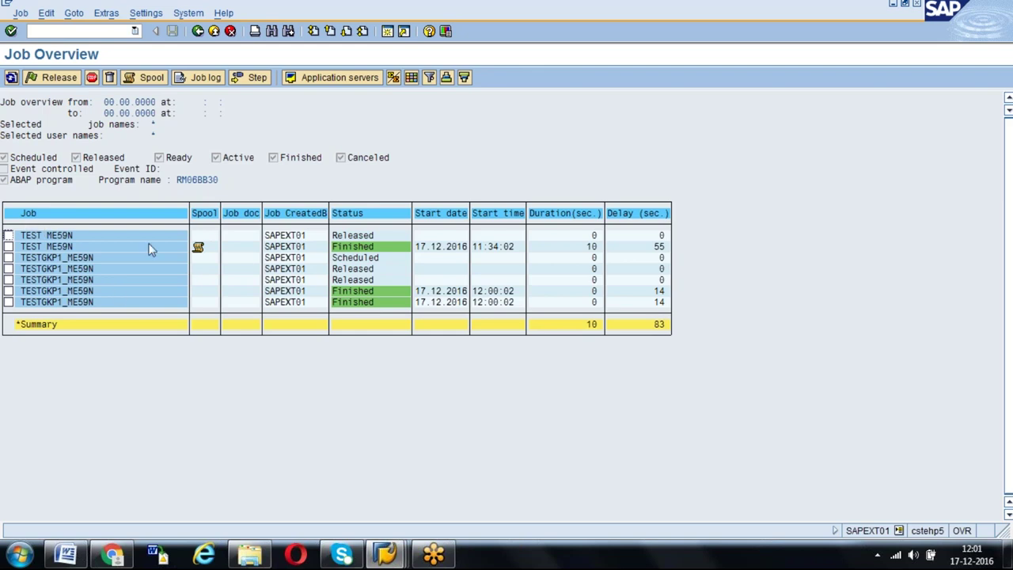
Return to the selection, set the job name to TESTGKP1_ME59N with user name *, and list the jobs without date limits
click(198, 32)
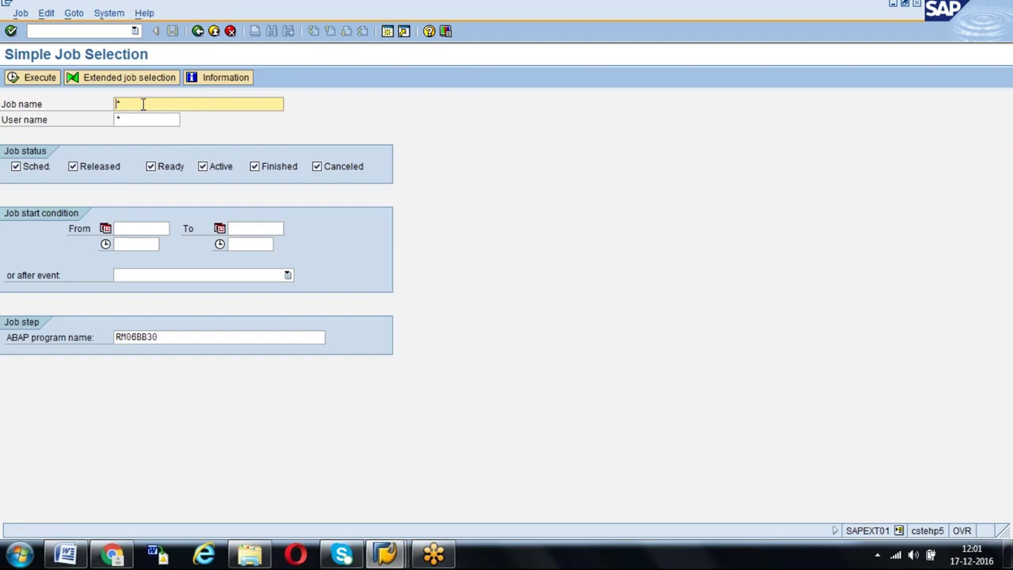
click(143, 104)
key(Down)
key(Return)
key(Tab)
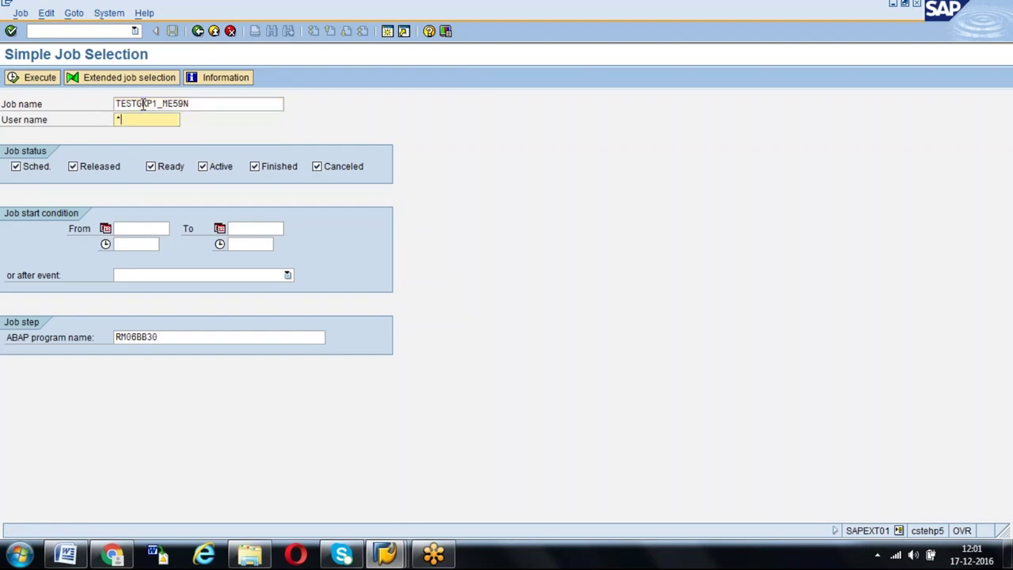
key(BackSpace)
text(*)
click(16, 78)
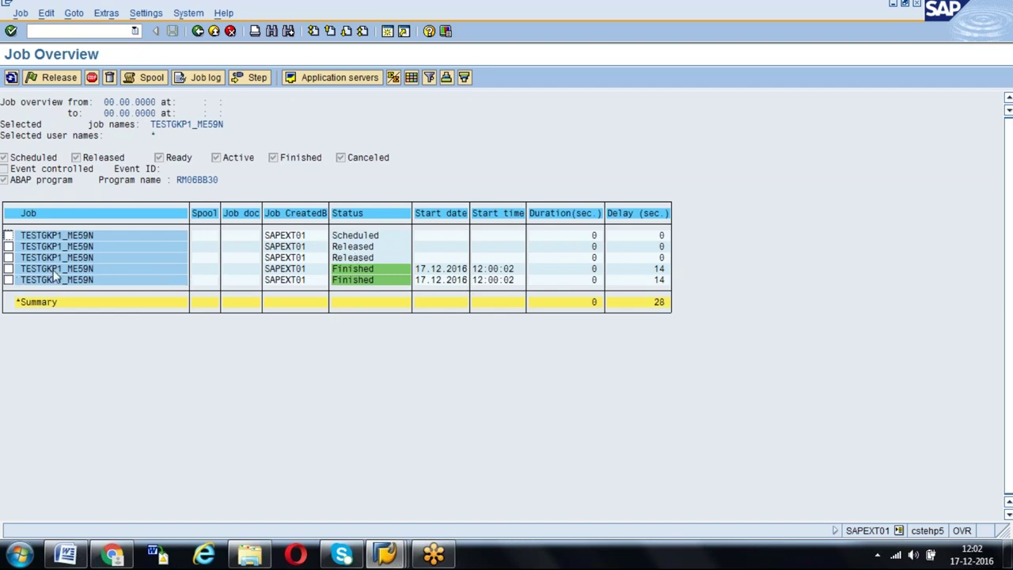
Request the job log of the second released TESTGKP1_ME59N job and that of the scheduled one
click(8, 258)
click(194, 79)
click(8, 258)
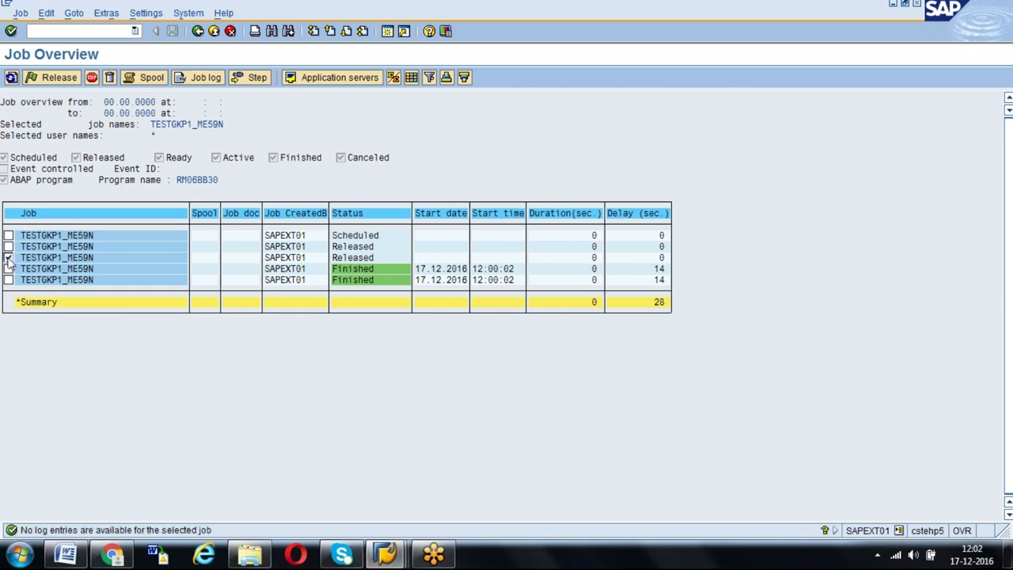
click(8, 235)
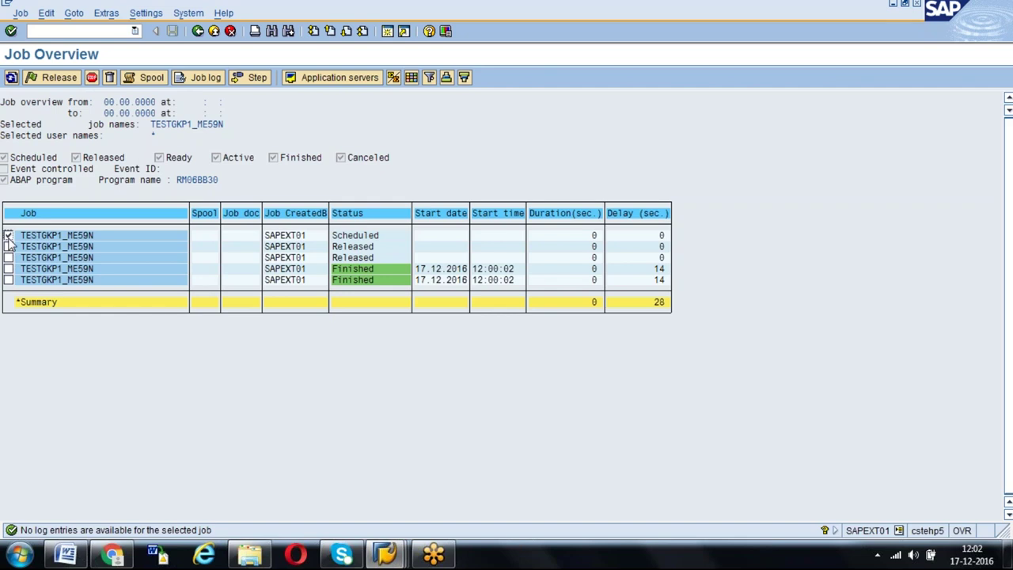
click(200, 82)
Review the step list of the scheduled TESTGKP1_ME59N job, request its step's spool list, and return to the job overview
click(8, 236)
click(252, 77)
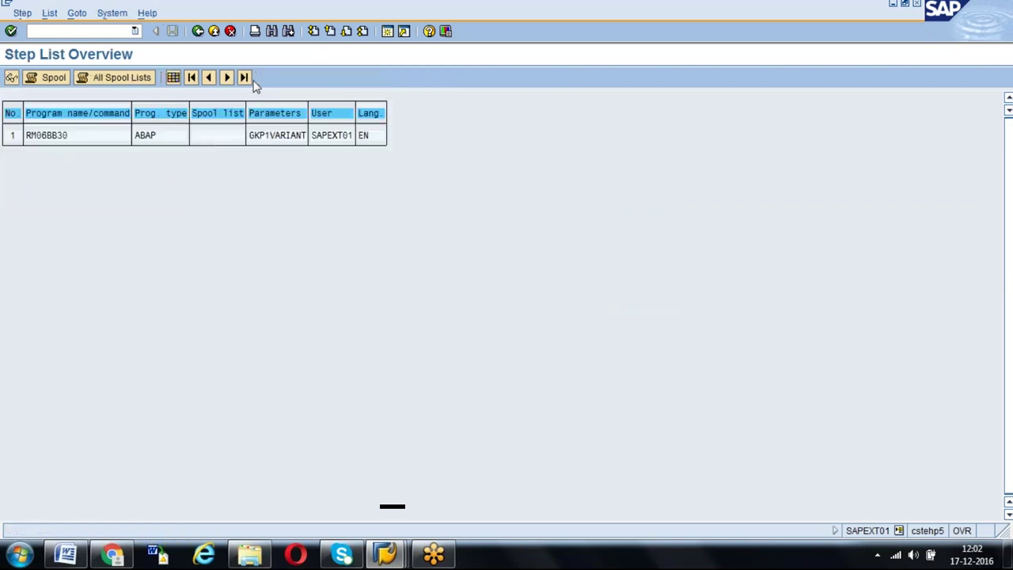
click(35, 136)
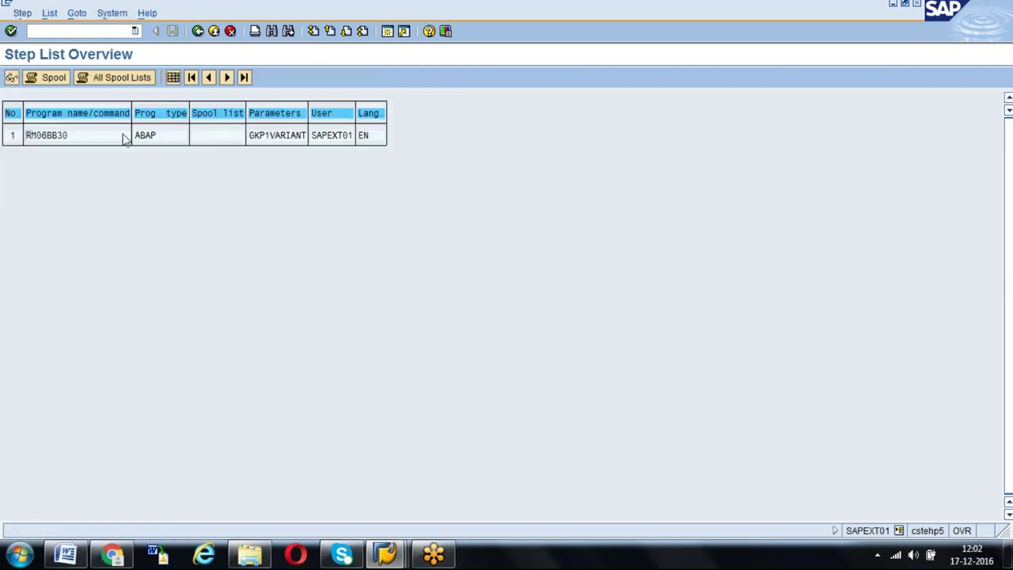
drag(252, 138, 310, 142)
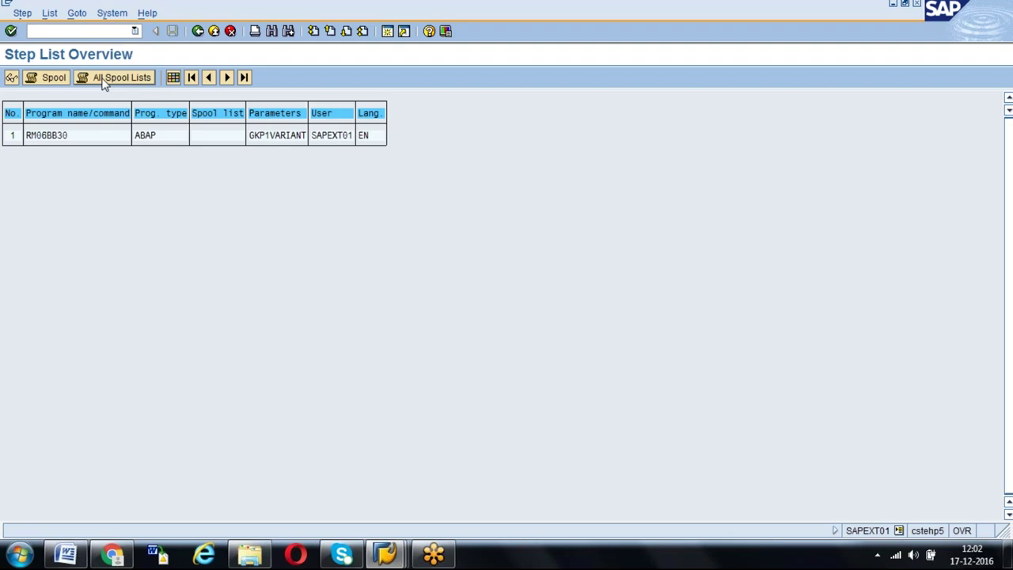
click(34, 135)
click(52, 78)
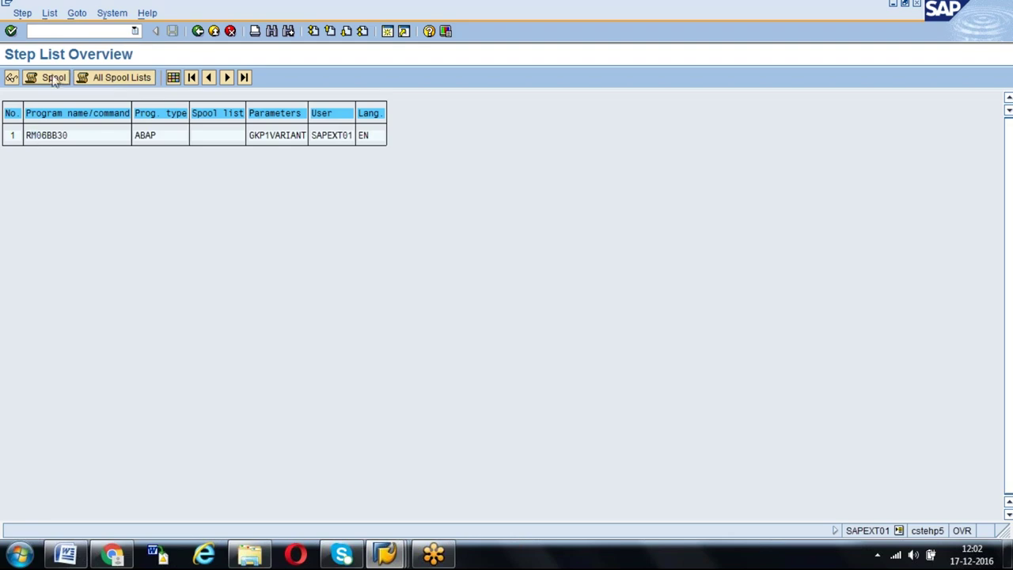
click(197, 31)
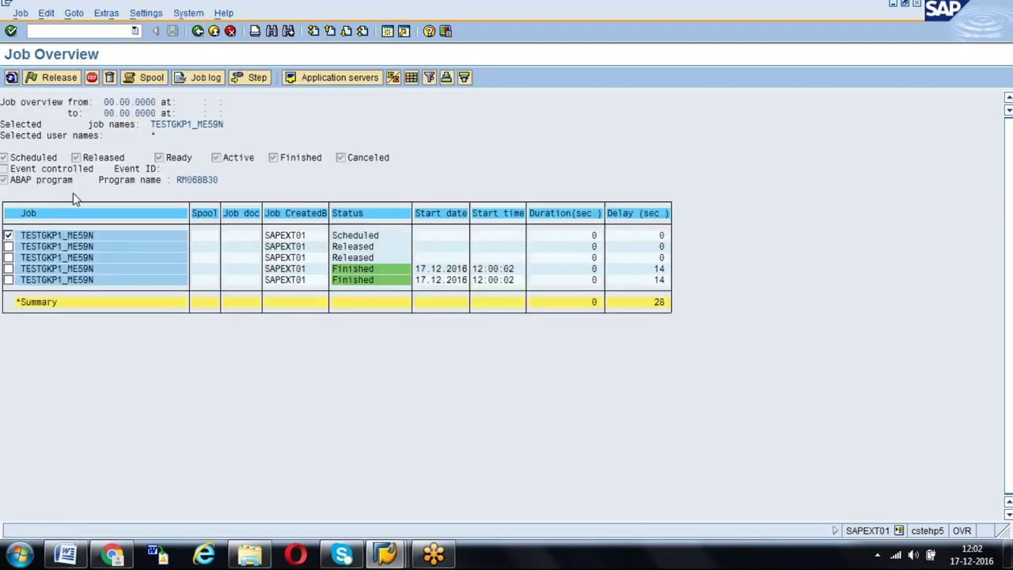
Open the job log of the first finished TESTGKP1_ME59N job instead of the scheduled one
click(8, 235)
click(8, 268)
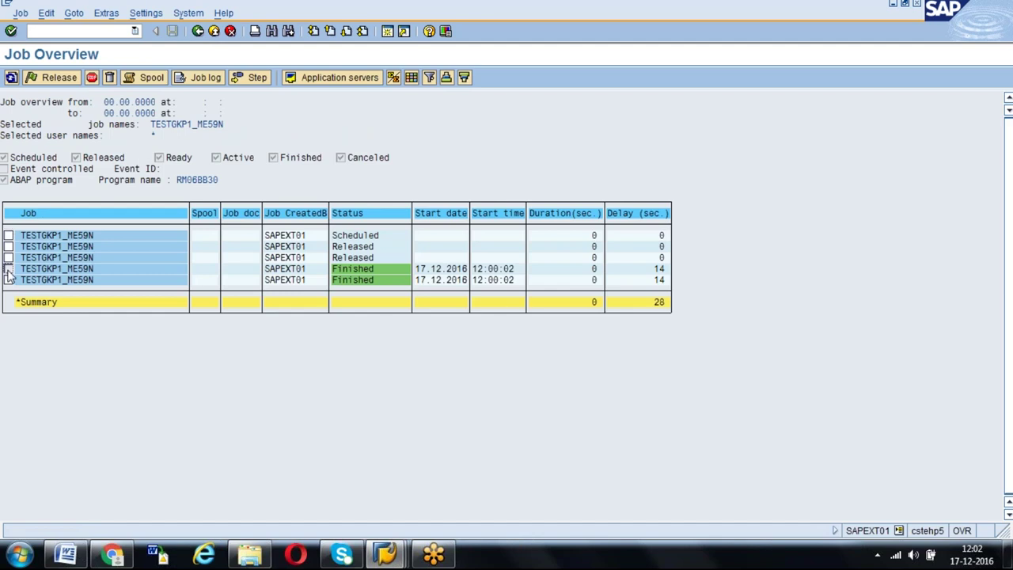
click(207, 78)
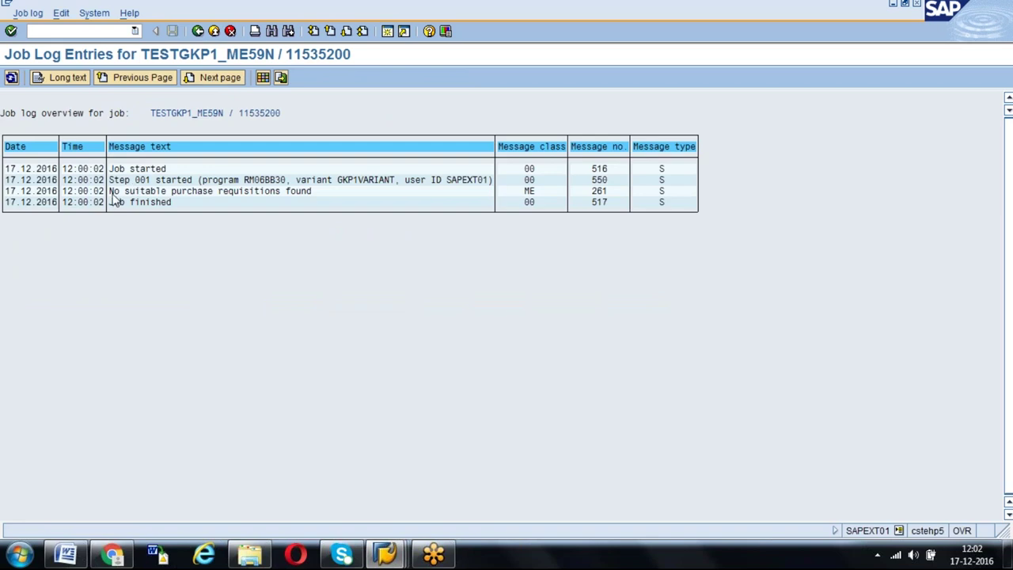
Copy the purchase requisition message from the first finished job's log and return to the job overview
drag(112, 192, 333, 198)
key(ctrl+c)
click(199, 32)
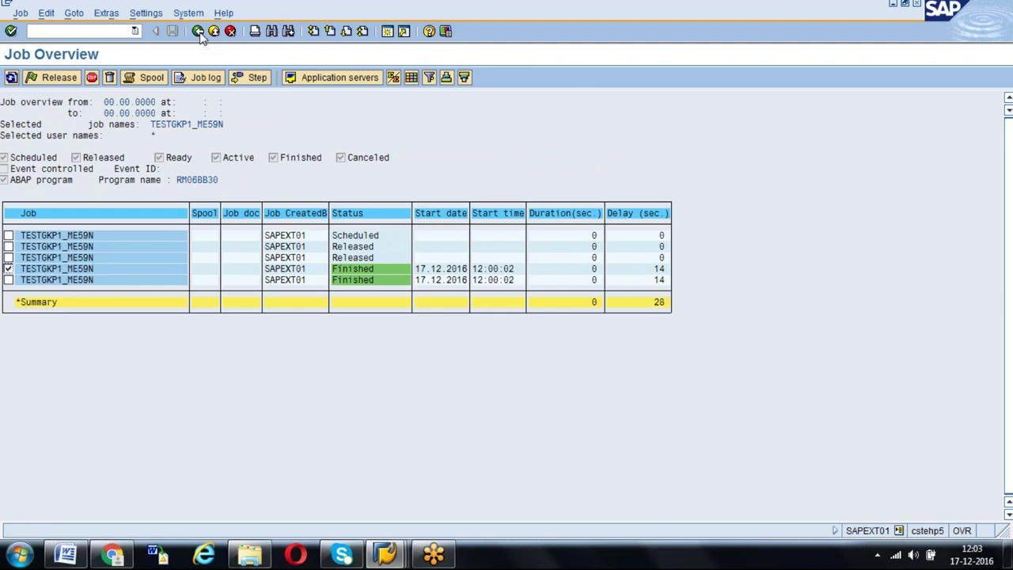
View the job log of the second finished TESTGKP1_ME59N job instead, and go back to the background job definition
click(8, 269)
click(8, 280)
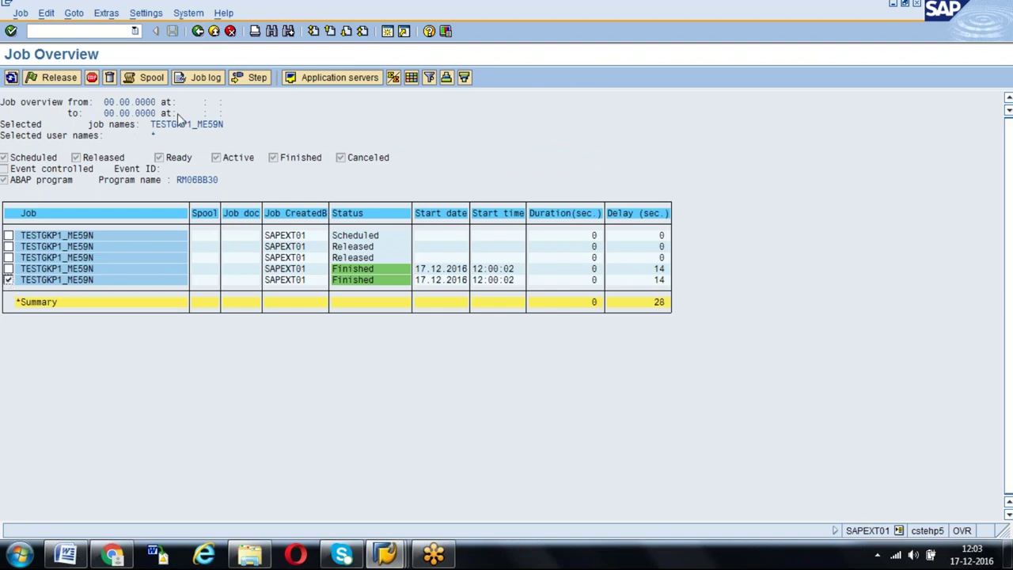
click(202, 80)
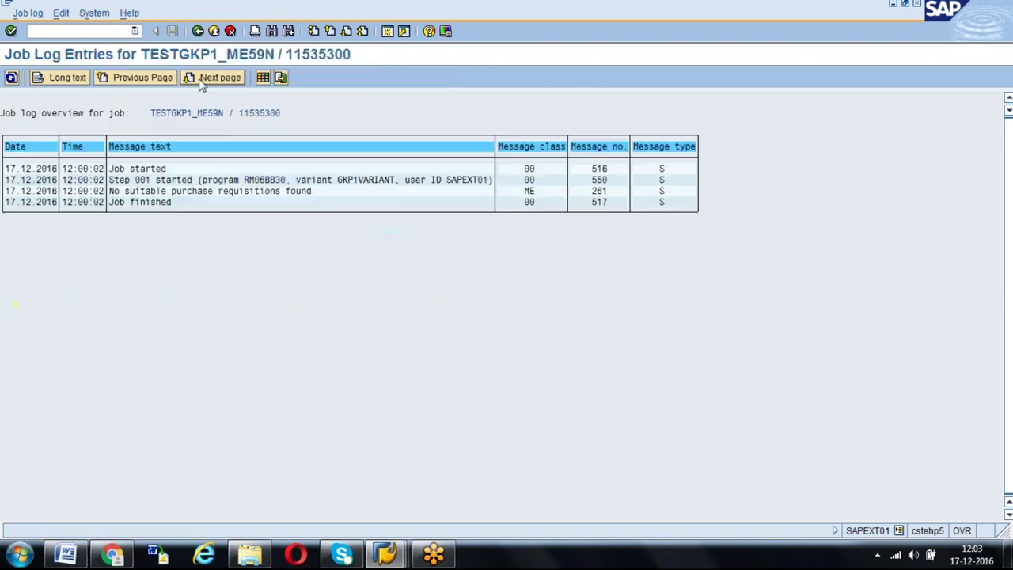
click(198, 33)
click(199, 33)
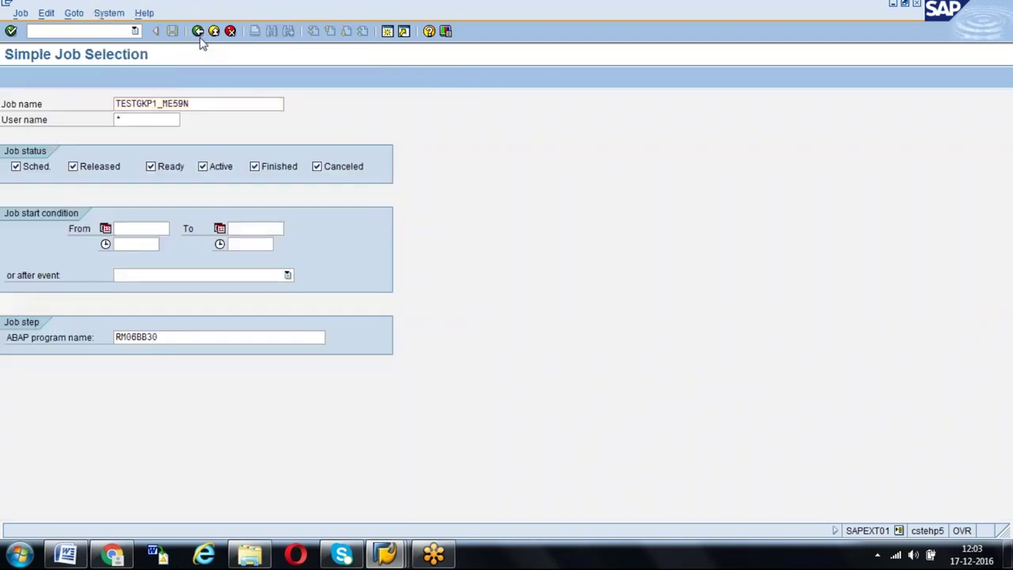
click(200, 37)
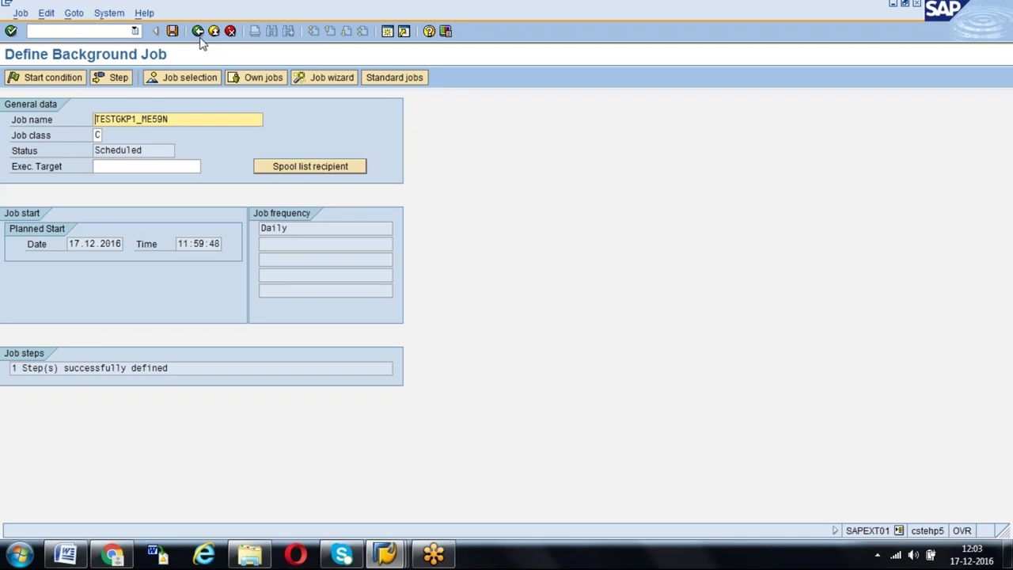
Switch to transaction SM37 with /NSM37, choose the job name TESTGKP1_ME59N, and list the matching jobs
click(88, 32)
text(/N)
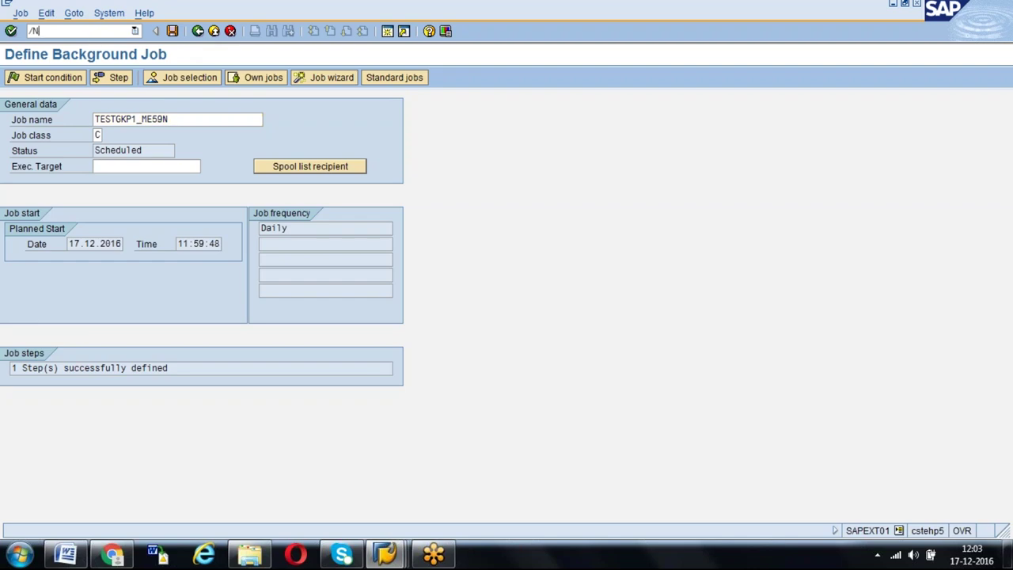
text(SM37)
key(Return)
key(Delete)
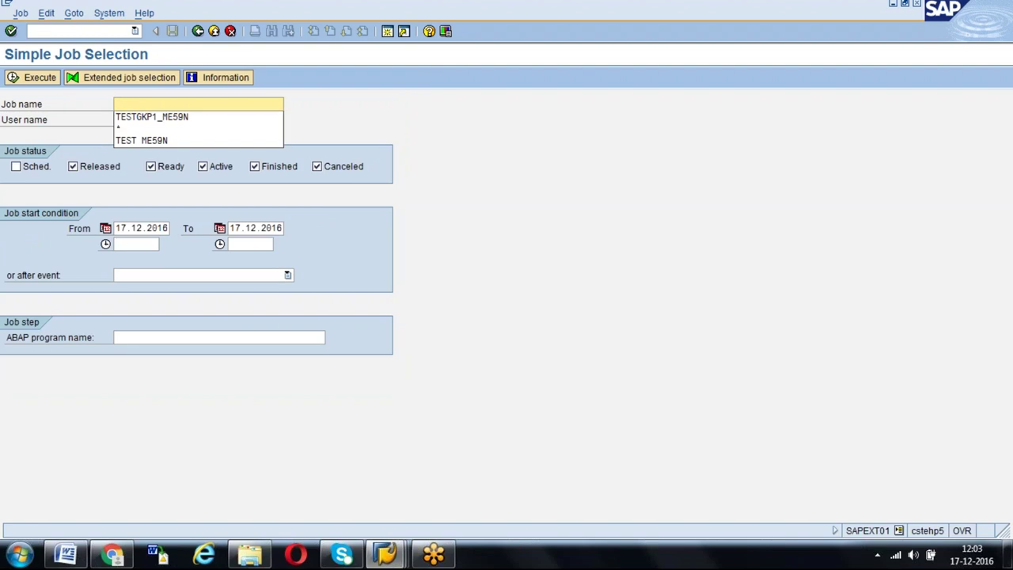
key(Down)
key(Return)
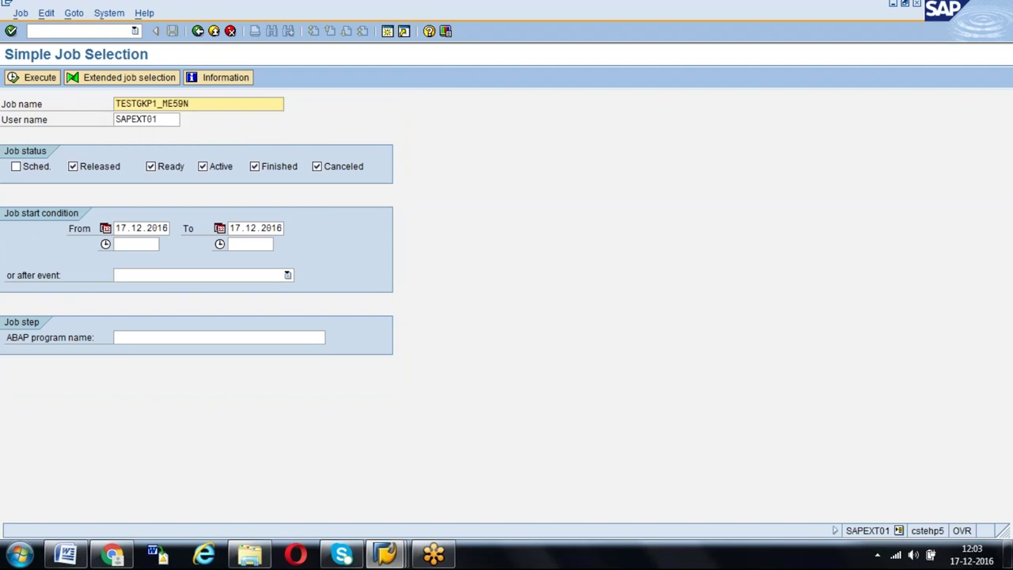
click(33, 77)
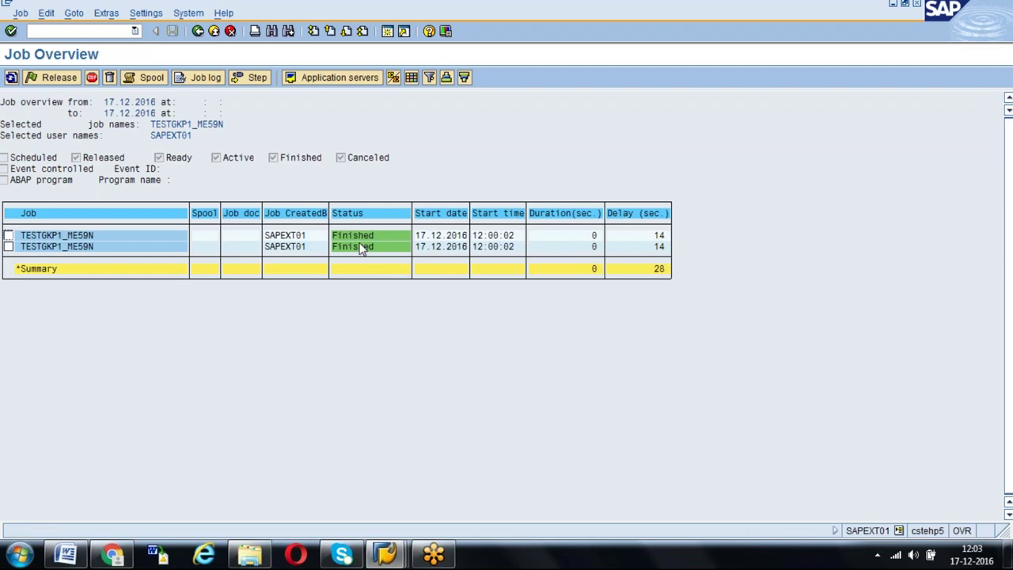
Return to the selection, extend the end date to 18.12.2016, include scheduled jobs, and list the jobs again
click(198, 31)
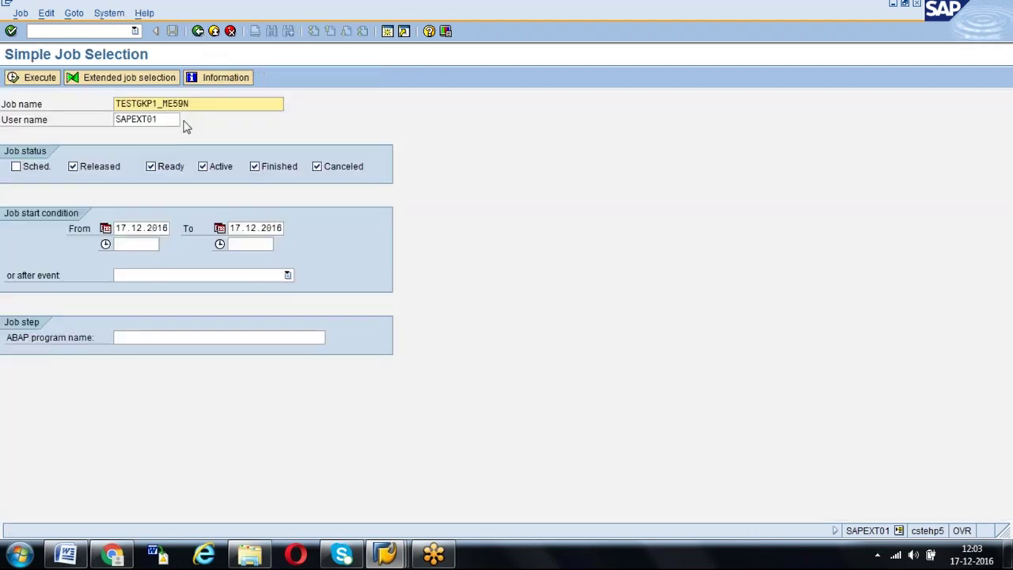
click(238, 229)
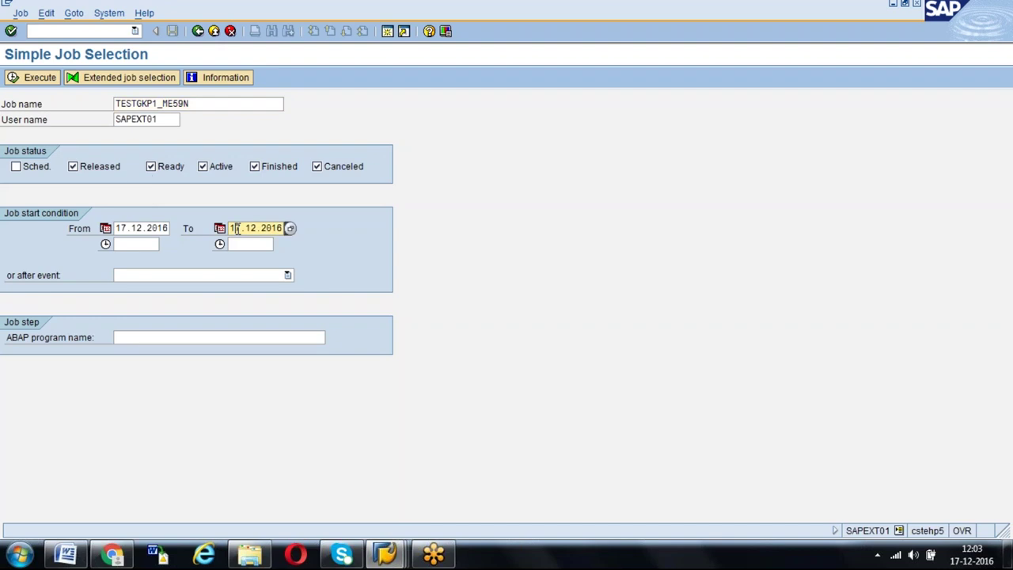
text(8.12.201)
key(Return)
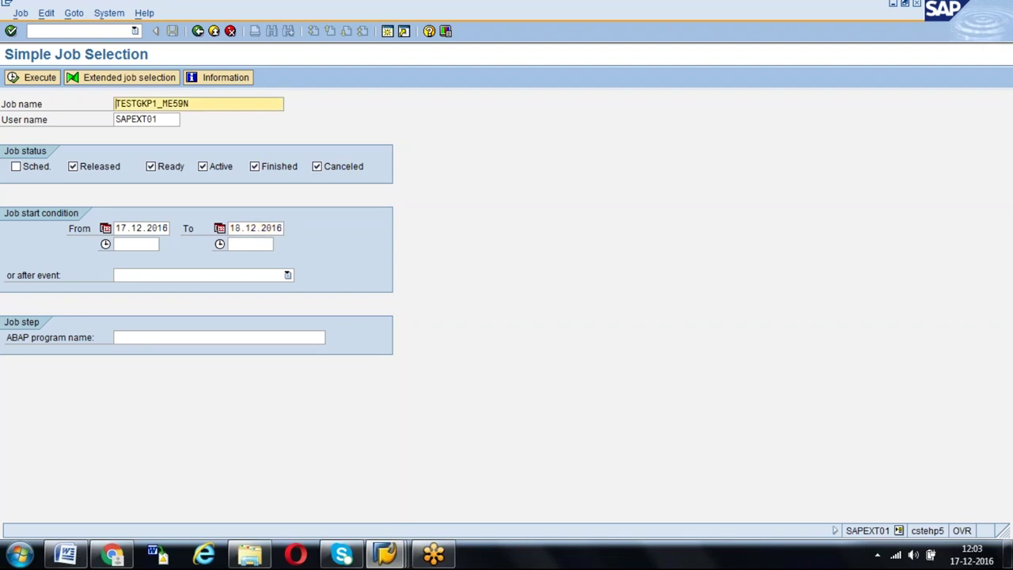
click(15, 167)
click(24, 78)
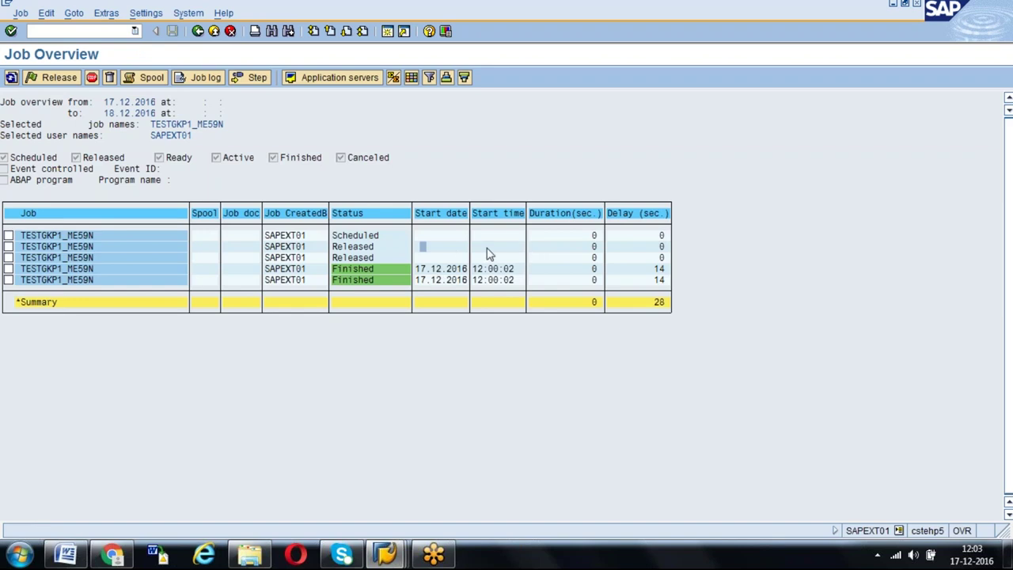
Open the job log of the second finished TESTGKP1_ME59N job and copy its purchase requisition message
click(433, 279)
click(8, 280)
click(206, 78)
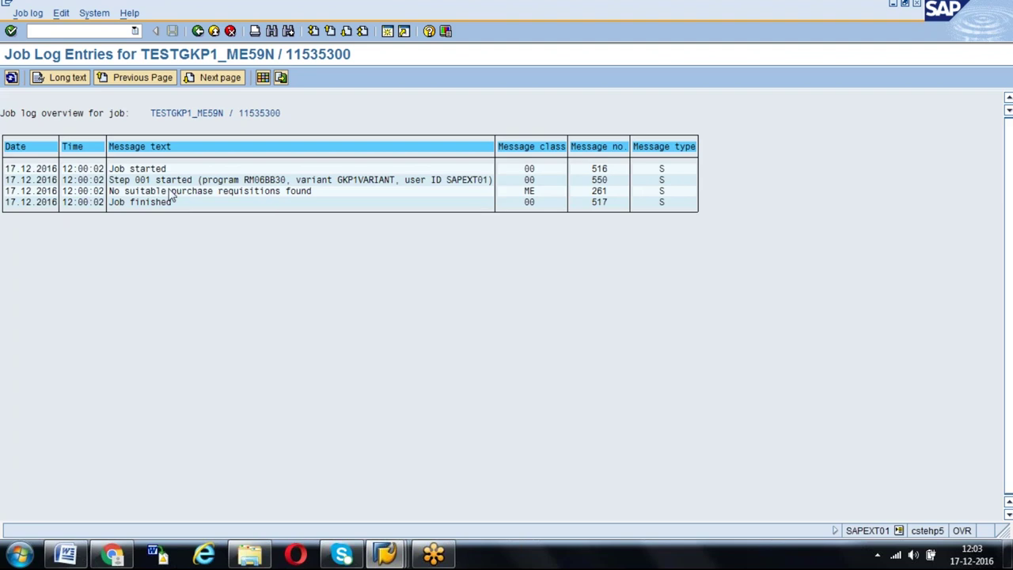
drag(136, 190, 345, 198)
key(ctrl+c)
drag(110, 191, 386, 190)
key(ctrl+c)
Leave the job log, job overview and job selection, returning to the SAP Easy Access screen
click(198, 32)
click(198, 31)
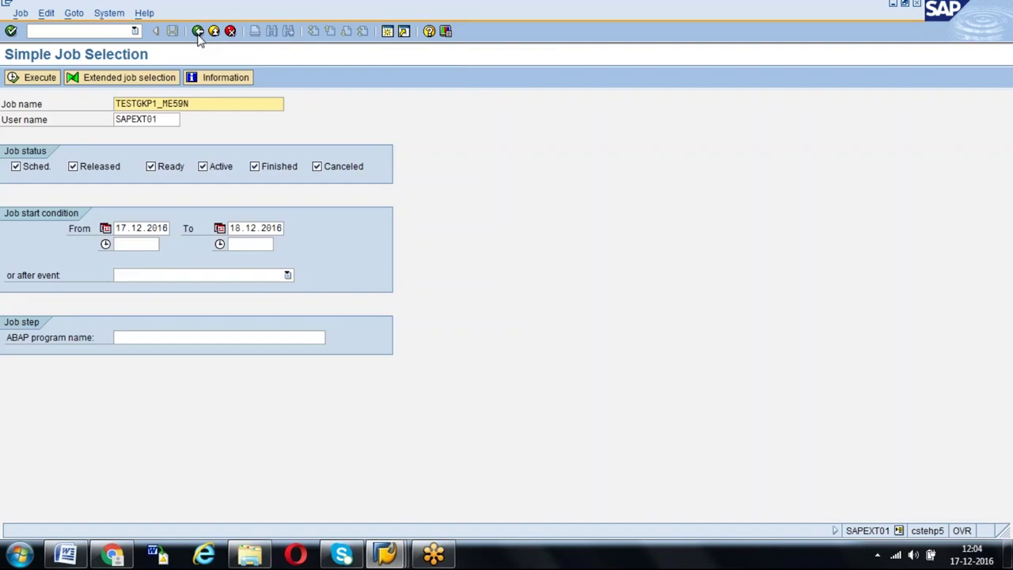
click(198, 32)
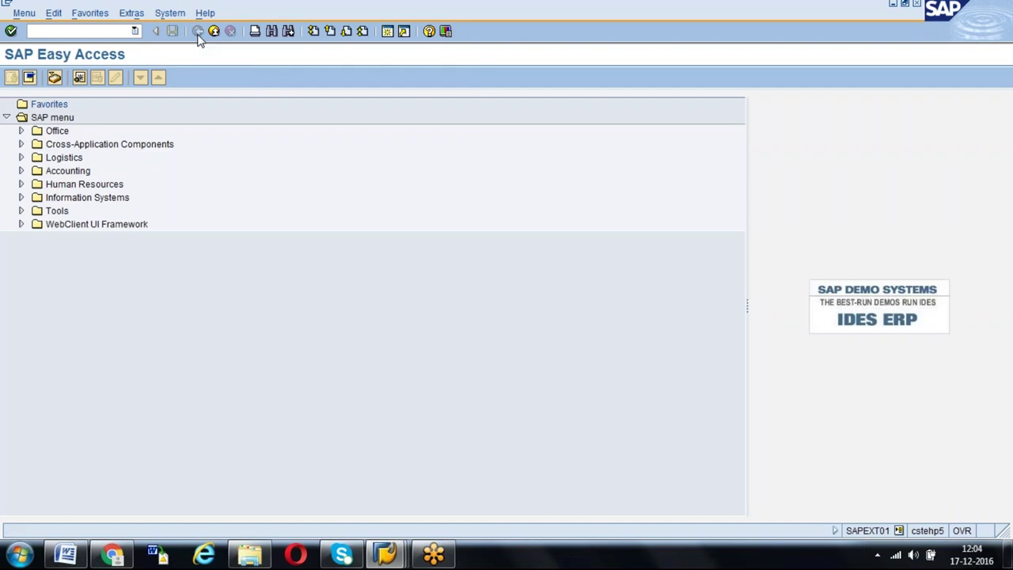